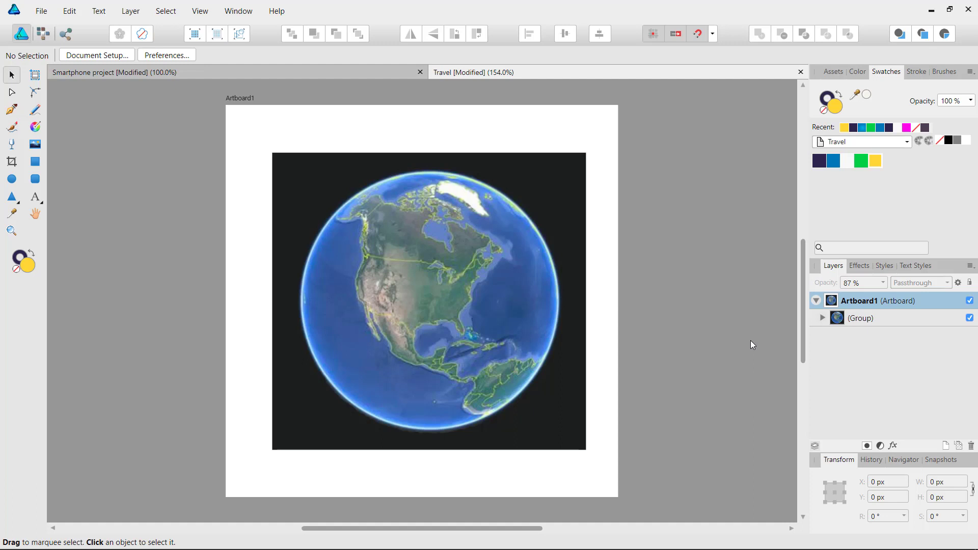
pyautogui.click(569, 195)
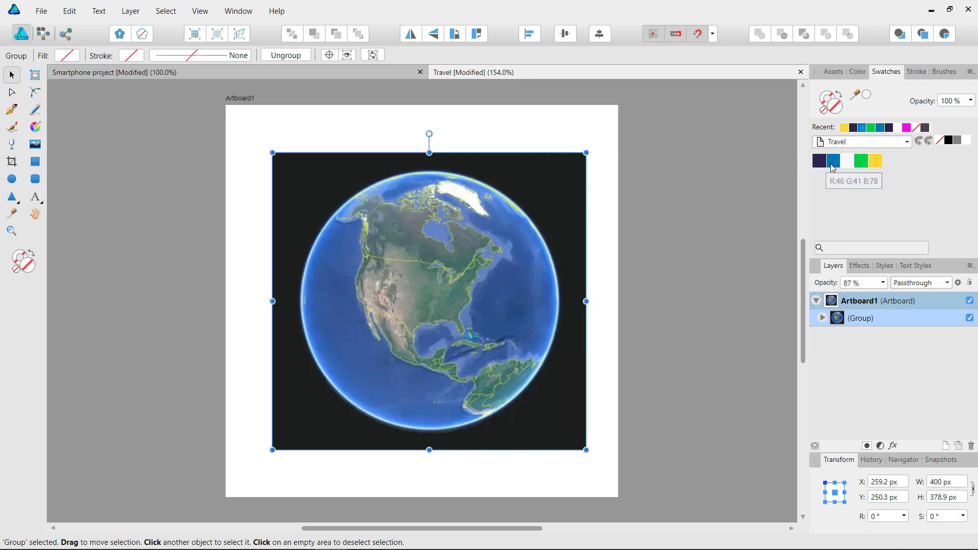
pyautogui.click(693, 231)
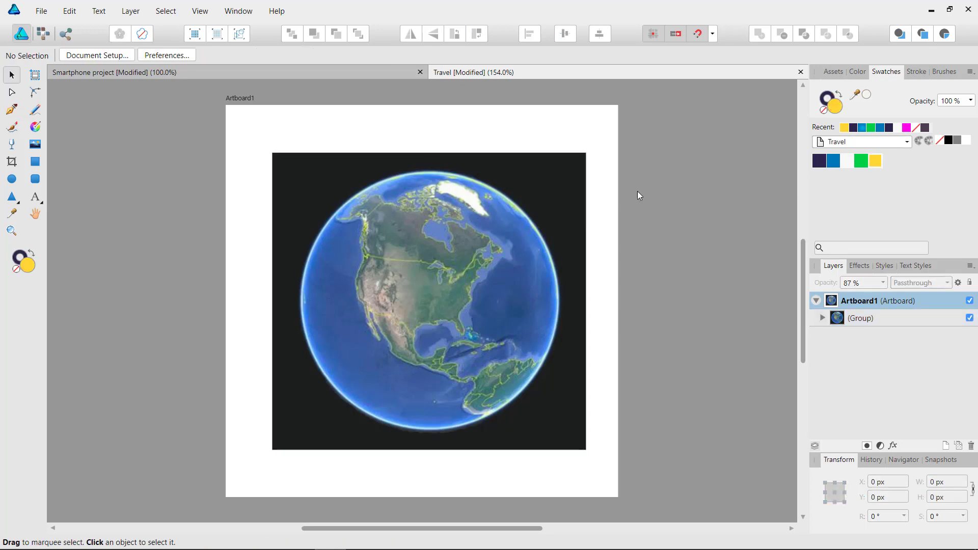
# Select the globe image group and set up the Pen tool with a magenta stroke and no fill
pyautogui.click(564, 185)
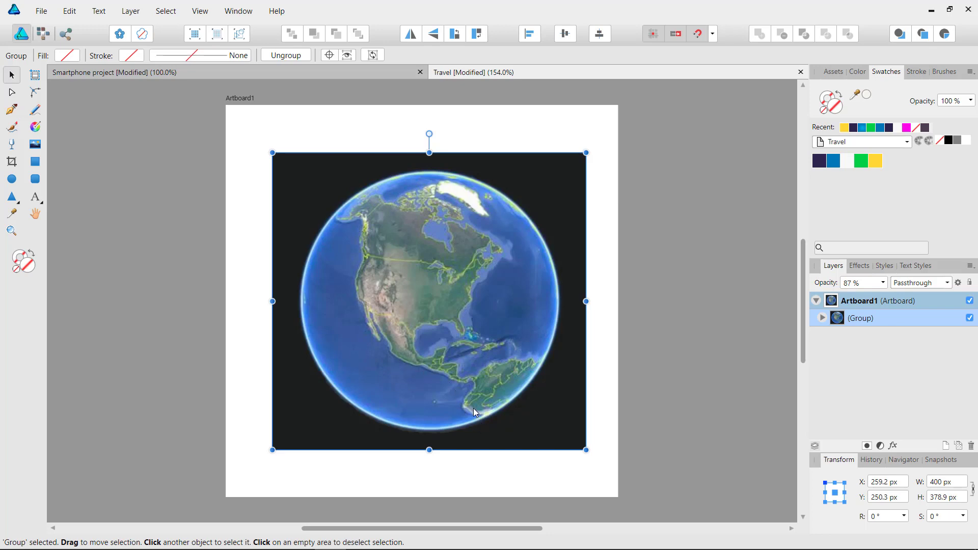
pyautogui.click(12, 110)
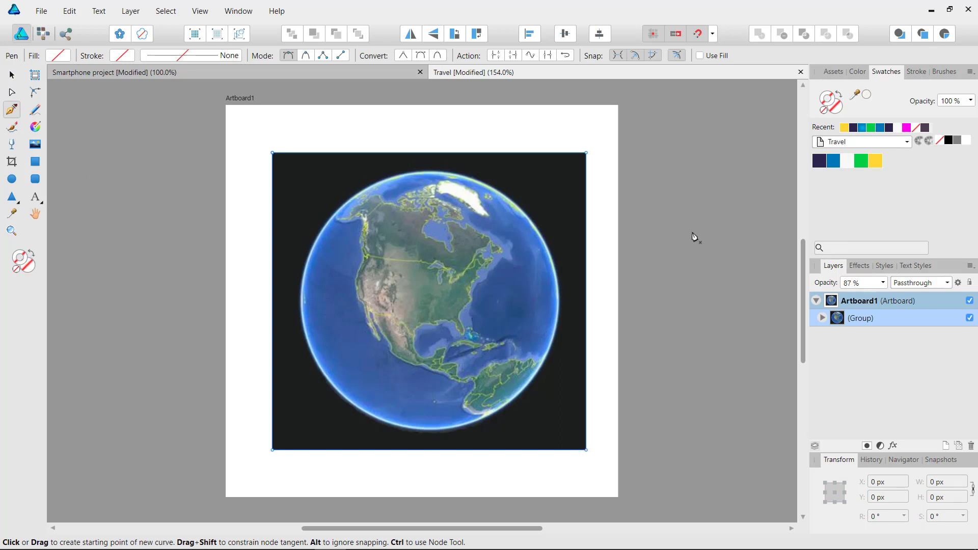
pyautogui.click(907, 128)
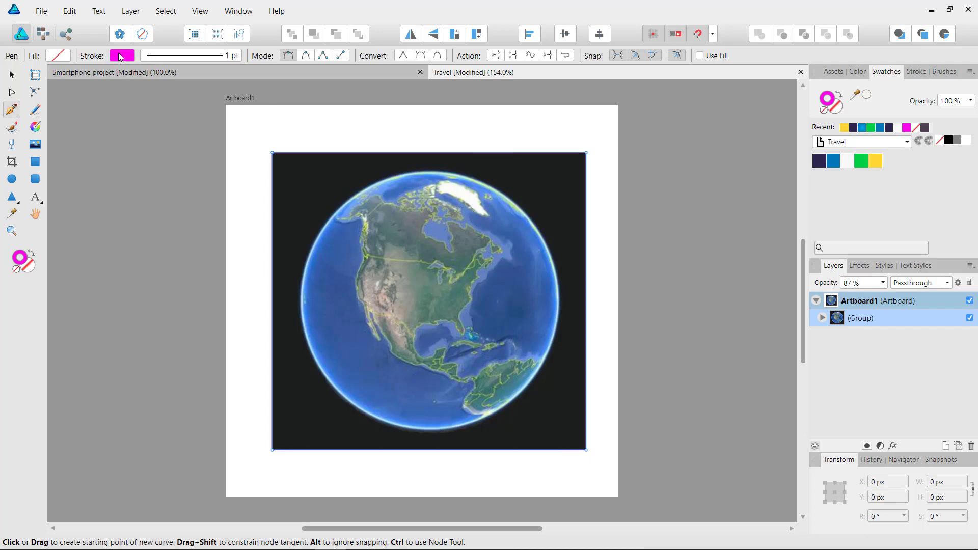
pyautogui.click(272, 153)
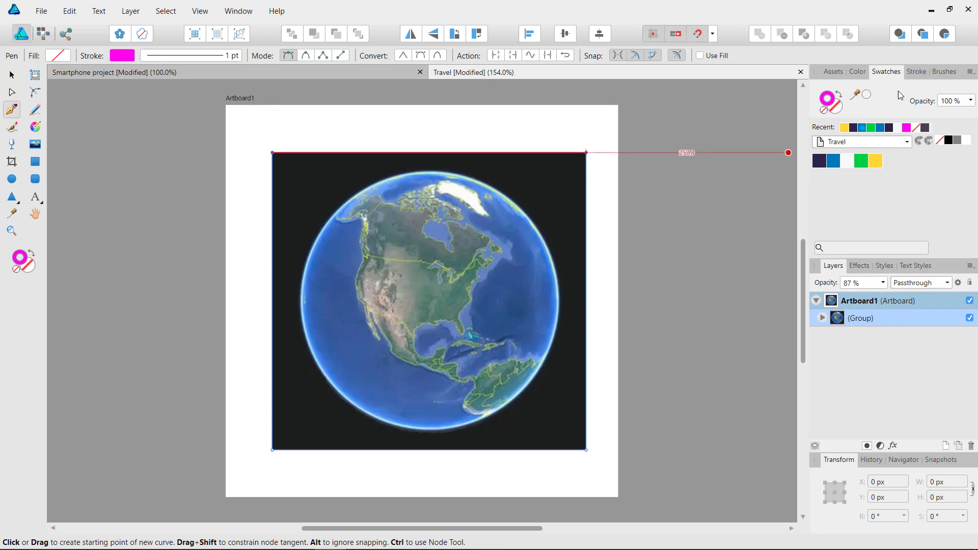
pyautogui.click(916, 72)
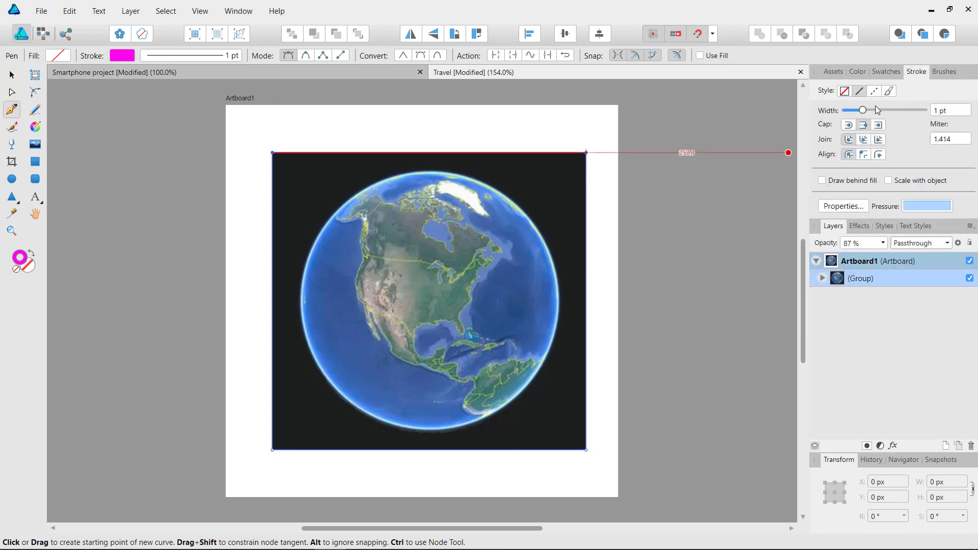
# Start a new curve on Alaska's northern coast with two points and set its stroke width to 1 pt
pyautogui.press('Escape')
pyautogui.hotkey('ctrl', 'space')
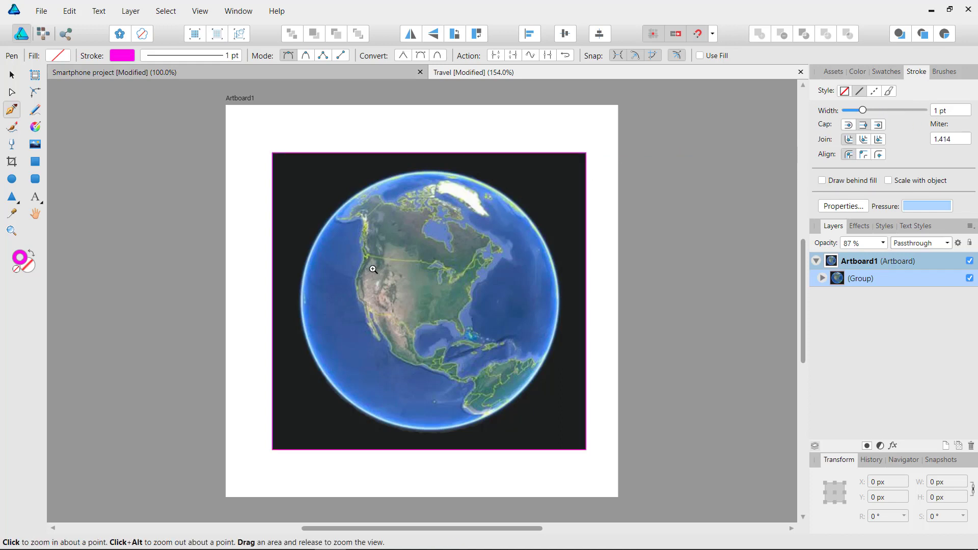
pyautogui.moveTo(373, 269); pyautogui.dragTo(456, 221)
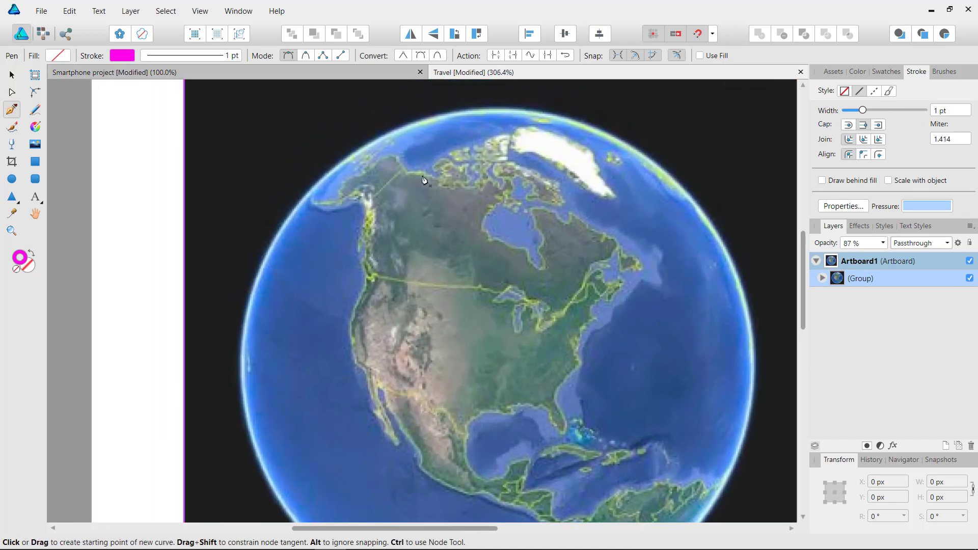
pyautogui.click(394, 154)
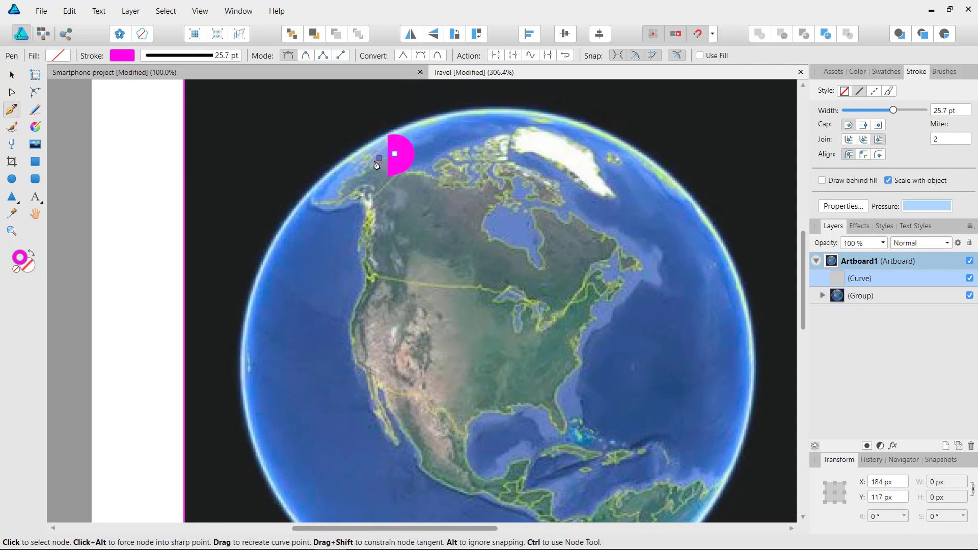
pyautogui.click(379, 158)
pyautogui.click(960, 113)
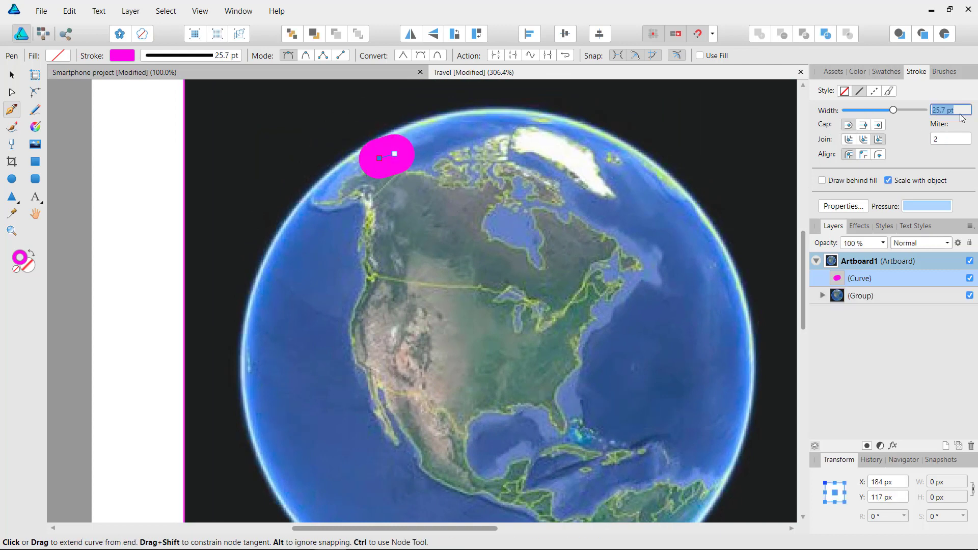
pyautogui.write('1')
pyautogui.press('Return')
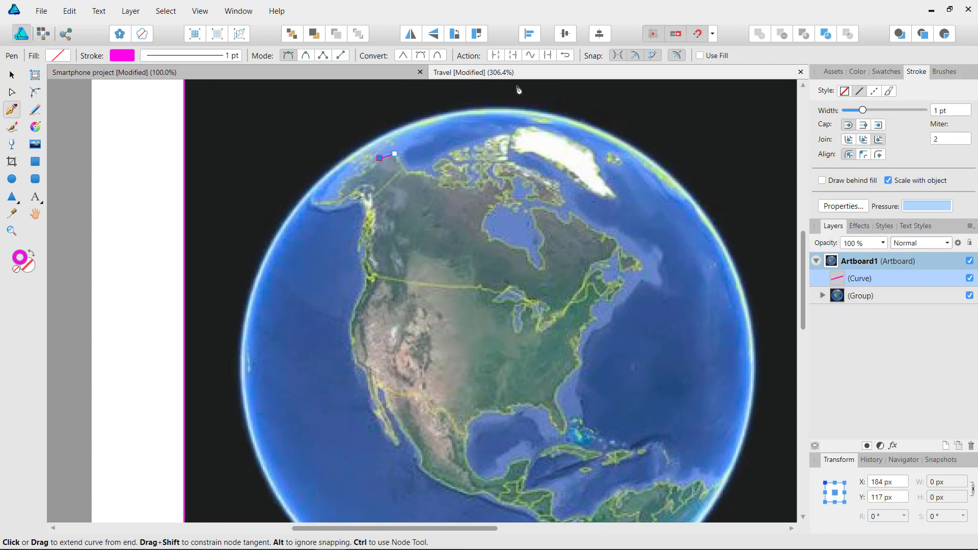
# Extend the curve with straight segments along Alaska's western coast and around its southwestern peninsula
pyautogui.click(365, 166)
pyautogui.click(349, 174)
pyautogui.click(338, 194)
pyautogui.click(311, 199)
pyautogui.click(312, 203)
pyautogui.click(341, 205)
pyautogui.click(357, 200)
pyautogui.click(361, 209)
# Trace the Pacific coast from southern Alaska down to the tip of Baja California with straight segments
pyautogui.click(358, 247)
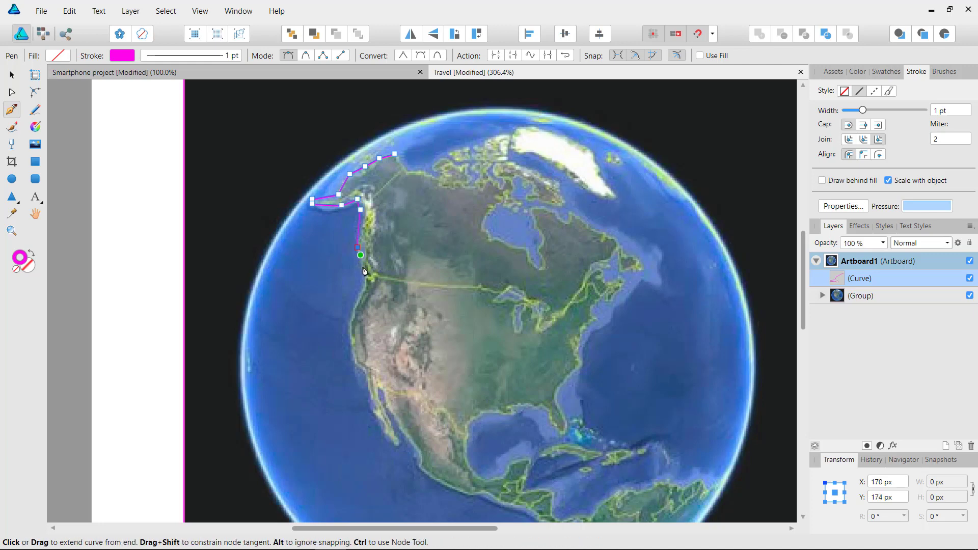
pyautogui.click(365, 276)
pyautogui.click(346, 319)
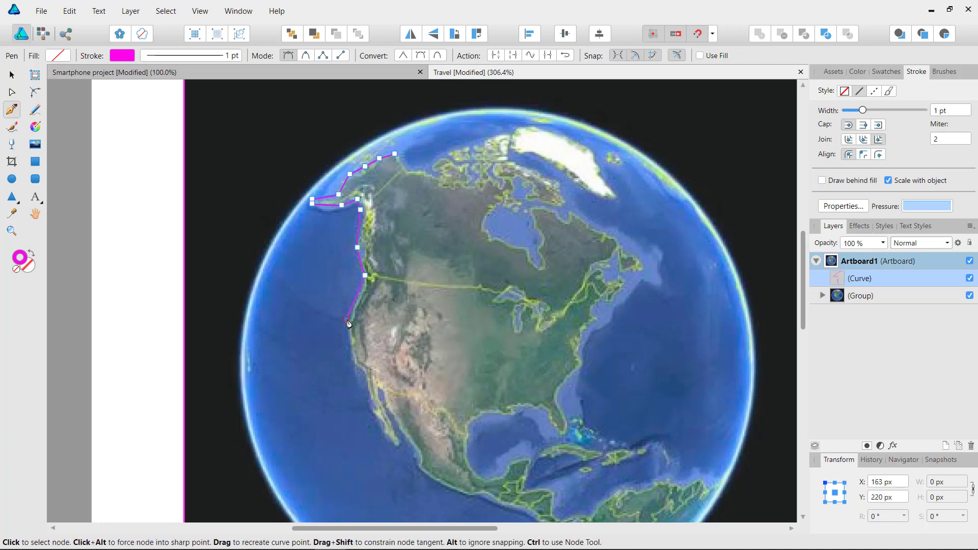
pyautogui.click(354, 359)
pyautogui.click(365, 369)
pyautogui.click(374, 409)
pyautogui.click(389, 439)
pyautogui.click(395, 445)
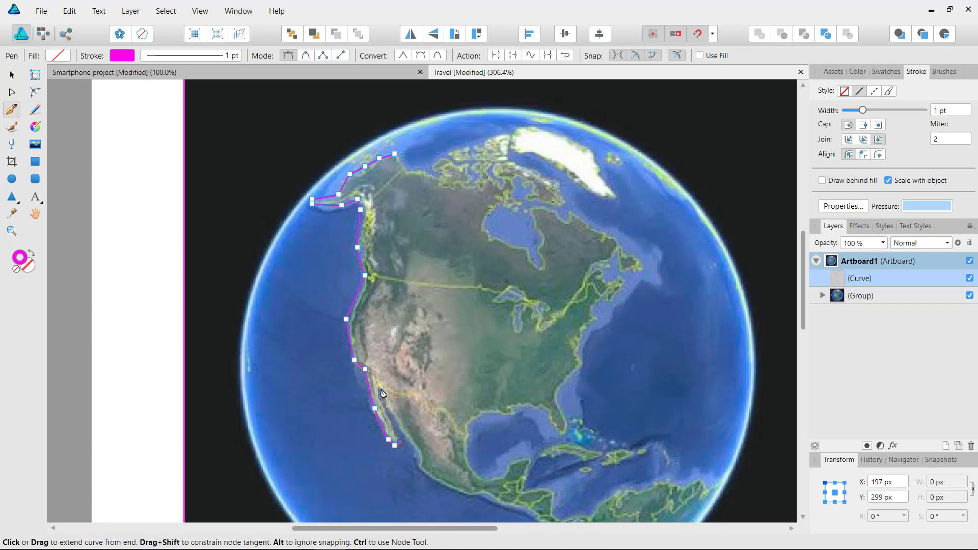
# Trace the Gulf of California inlet and continue the curve along Mexico's Pacific coast
pyautogui.click(379, 388)
pyautogui.click(407, 436)
pyautogui.click(417, 451)
pyautogui.click(421, 469)
pyautogui.moveTo(485, 427); pyautogui.dragTo(449, 342)
pyautogui.click(436, 405)
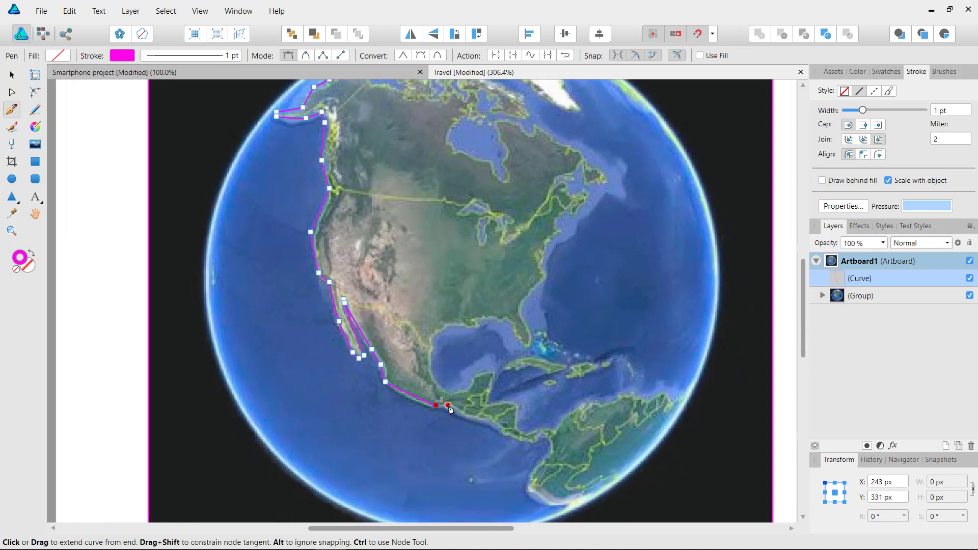
# Continue the outline along Central America's Pacific coast to the Panama isthmus
pyautogui.click(449, 406)
pyautogui.click(475, 416)
pyautogui.click(488, 416)
pyautogui.click(497, 426)
pyautogui.click(507, 436)
pyautogui.click(534, 436)
pyautogui.click(537, 432)
pyautogui.click(543, 432)
# Trace South America's western coast down to the lower edge of the globe
pyautogui.click(547, 440)
pyautogui.click(543, 456)
pyautogui.click(529, 473)
pyautogui.click(526, 486)
pyautogui.moveTo(525, 486); pyautogui.dragTo(473, 421)
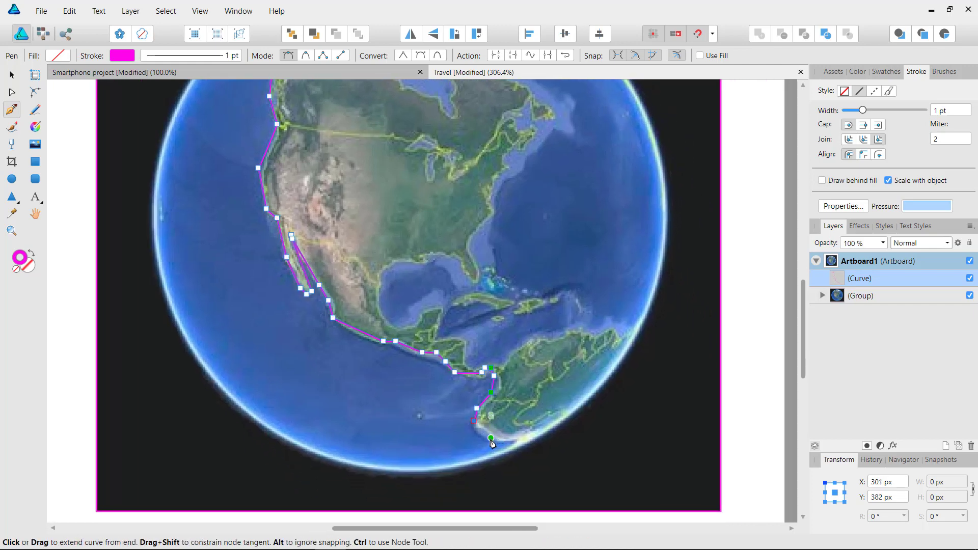
pyautogui.click(491, 440)
pyautogui.click(513, 441)
pyautogui.click(538, 441)
# Run the curve outside the globe's lower-right edge and bring it back in at South America's northern coast
pyautogui.click(602, 413)
pyautogui.click(644, 347)
pyautogui.click(638, 314)
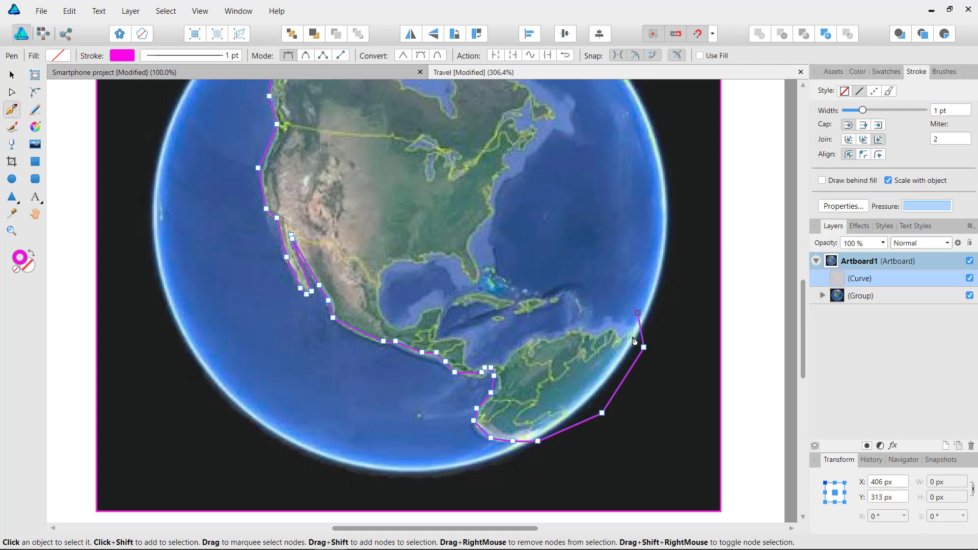
pyautogui.hotkey('ctrl', 'z')
pyautogui.click(631, 333)
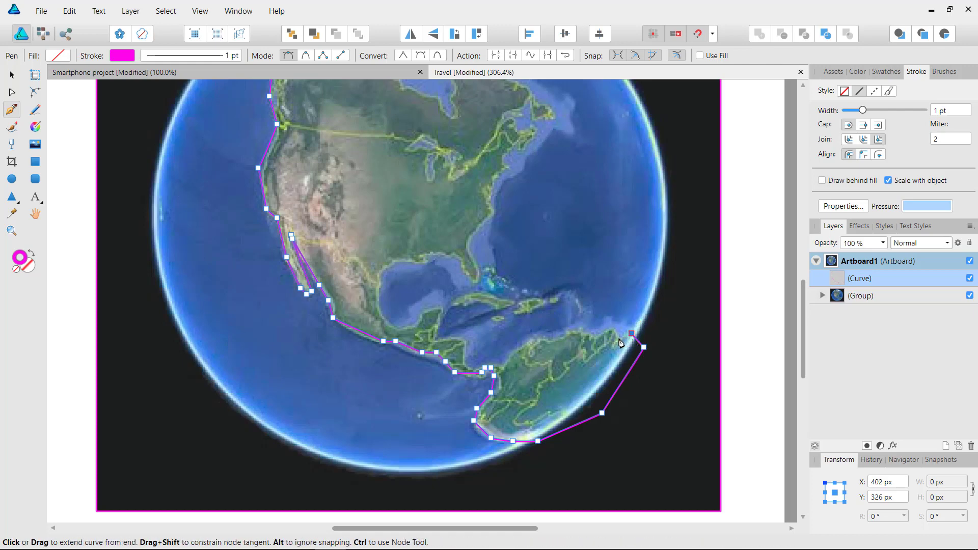
# Trace South America's northern coast westward back to the Panama isthmus
pyautogui.click(619, 338)
pyautogui.click(615, 325)
pyautogui.click(595, 334)
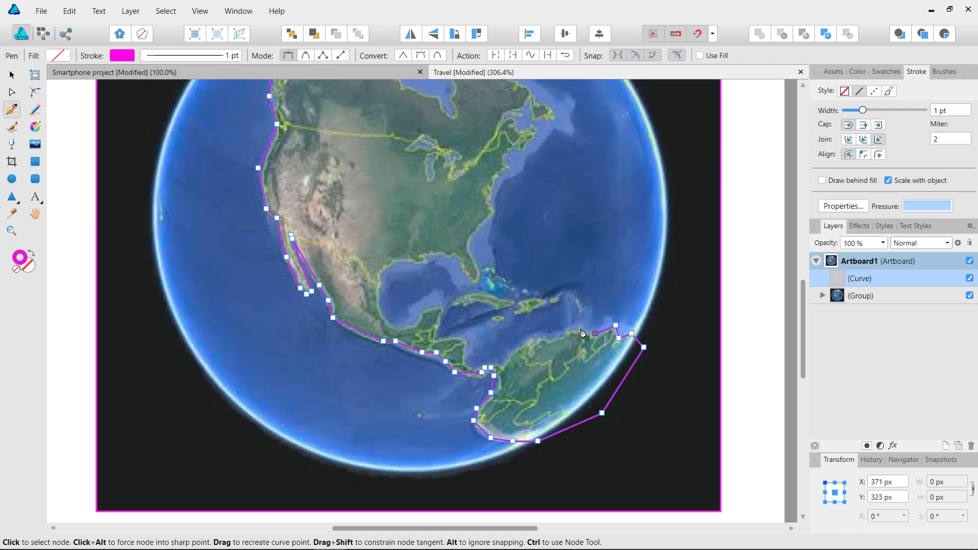
pyautogui.click(583, 329)
pyautogui.click(548, 340)
pyautogui.click(533, 338)
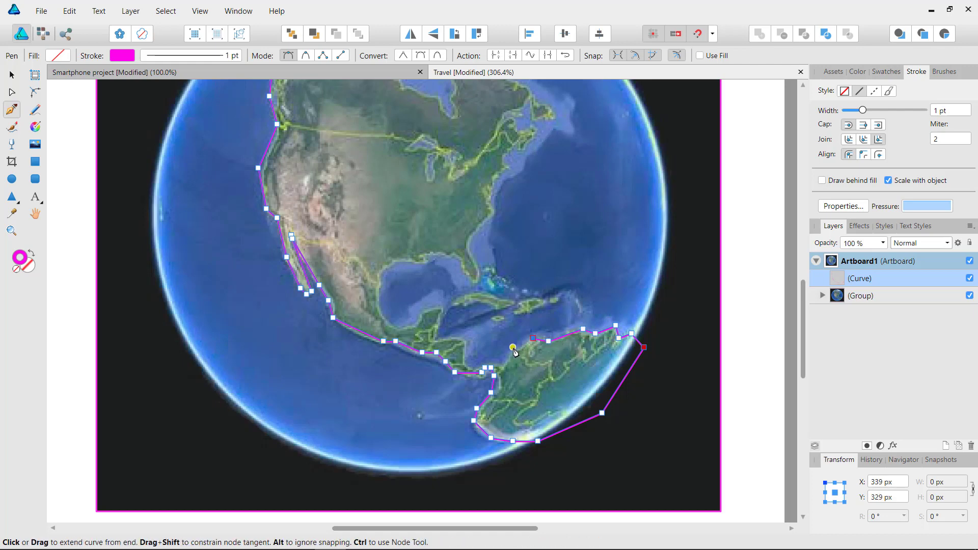
pyautogui.click(513, 348)
pyautogui.click(502, 358)
pyautogui.click(484, 362)
# Trace Central America's Caribbean coast and go around the Yucatán Peninsula
pyautogui.click(474, 364)
pyautogui.click(462, 341)
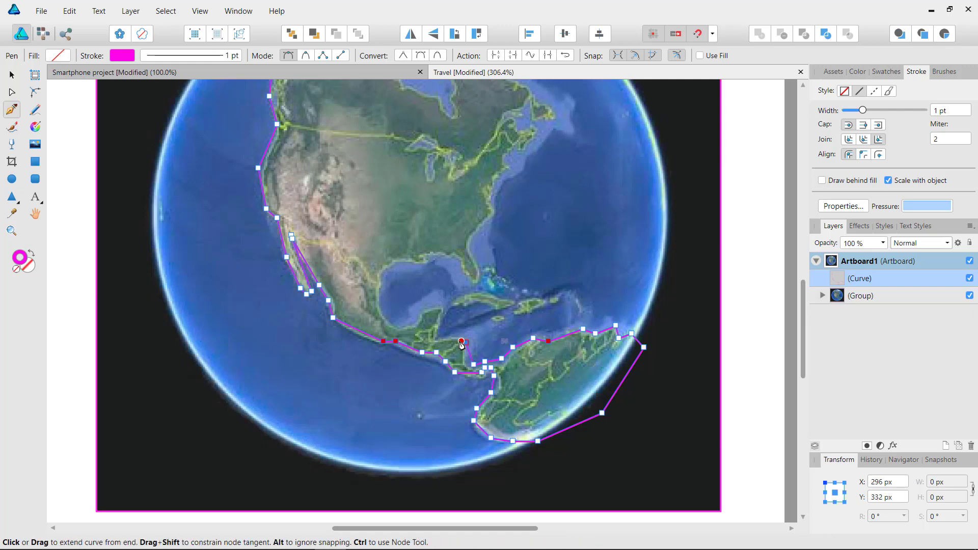
pyautogui.click(439, 341)
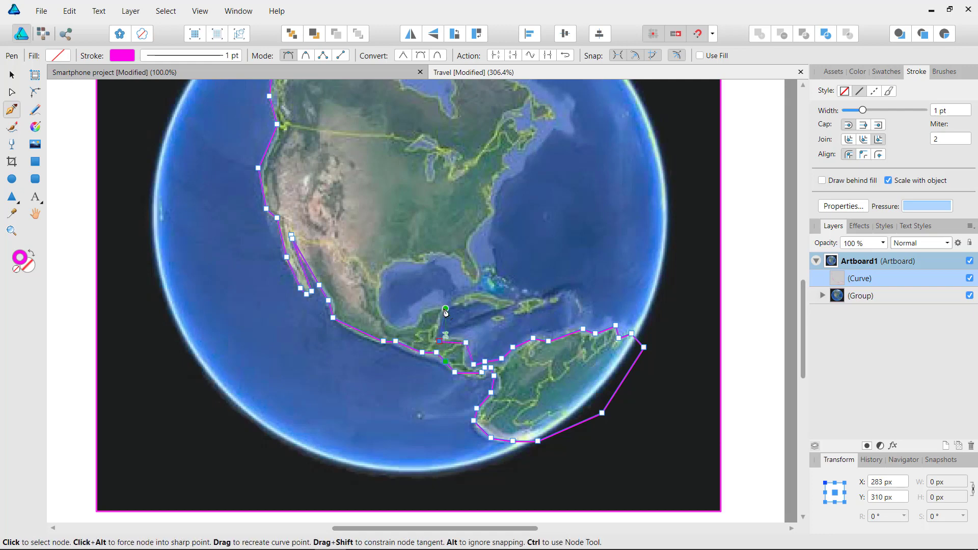
pyautogui.click(446, 308)
pyautogui.click(426, 311)
pyautogui.click(417, 320)
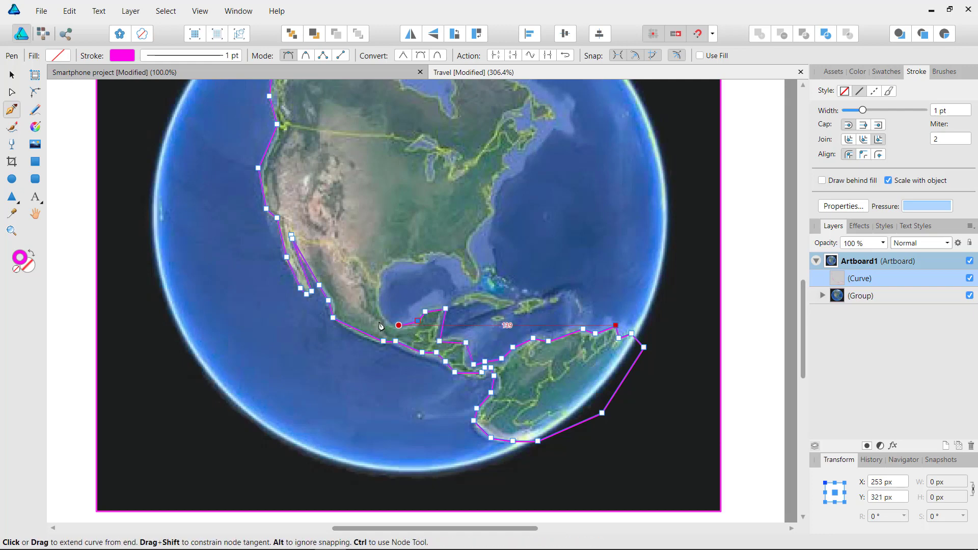
# Trace the Gulf of Mexico coastline from southern Mexico around to northwestern Florida
pyautogui.click(380, 326)
pyautogui.click(376, 304)
pyautogui.click(380, 271)
pyautogui.click(402, 260)
pyautogui.click(425, 263)
pyautogui.click(432, 257)
pyautogui.click(454, 257)
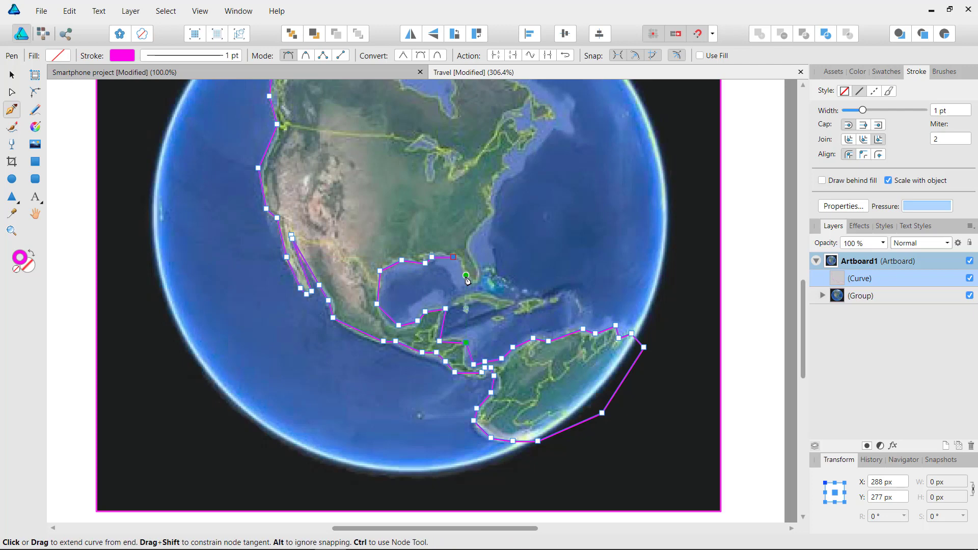
# Outline the Florida peninsula around its southern tip and back up its Atlantic side
pyautogui.click(465, 275)
pyautogui.click(474, 286)
pyautogui.click(484, 275)
pyautogui.click(467, 247)
# Trace the Atlantic coast of the United States up to New England
pyautogui.click(493, 211)
pyautogui.click(493, 187)
pyautogui.click(507, 168)
pyautogui.click(502, 156)
pyautogui.click(519, 145)
# Continue the outline around Nova Scotia and into the Gulf of St. Lawrence
pyautogui.moveTo(531, 173); pyautogui.dragTo(518, 214)
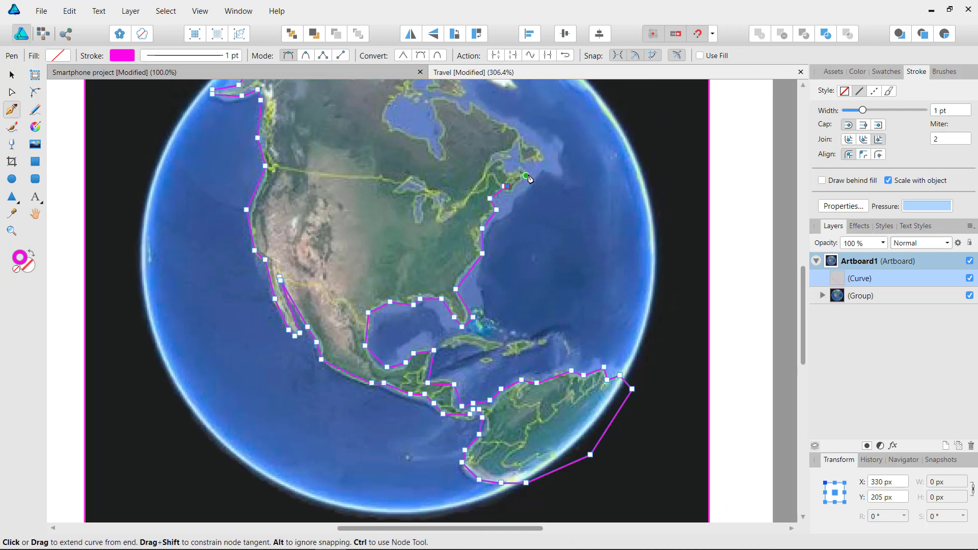
pyautogui.press('Left')
pyautogui.press('Left')
pyautogui.click(527, 171)
pyautogui.click(521, 164)
pyautogui.click(510, 172)
pyautogui.click(504, 161)
# Trace around Newfoundland and return the curve to the Labrador coast
pyautogui.click(514, 140)
pyautogui.click(518, 158)
pyautogui.click(534, 161)
pyautogui.click(544, 161)
pyautogui.click(536, 144)
pyautogui.click(524, 141)
pyautogui.click(519, 128)
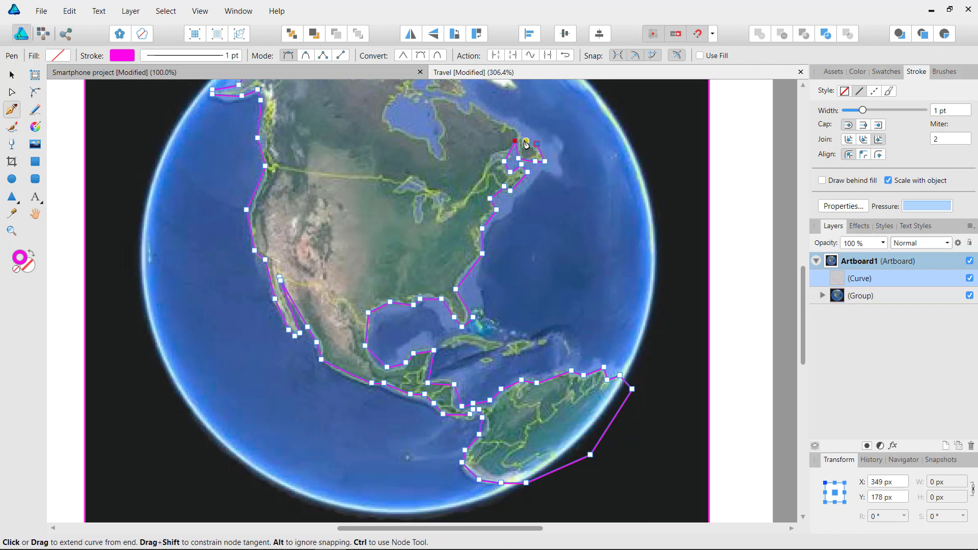
# Trace the Labrador coast and northern Quebec up to the entrance of Hudson Bay
pyautogui.click(487, 114)
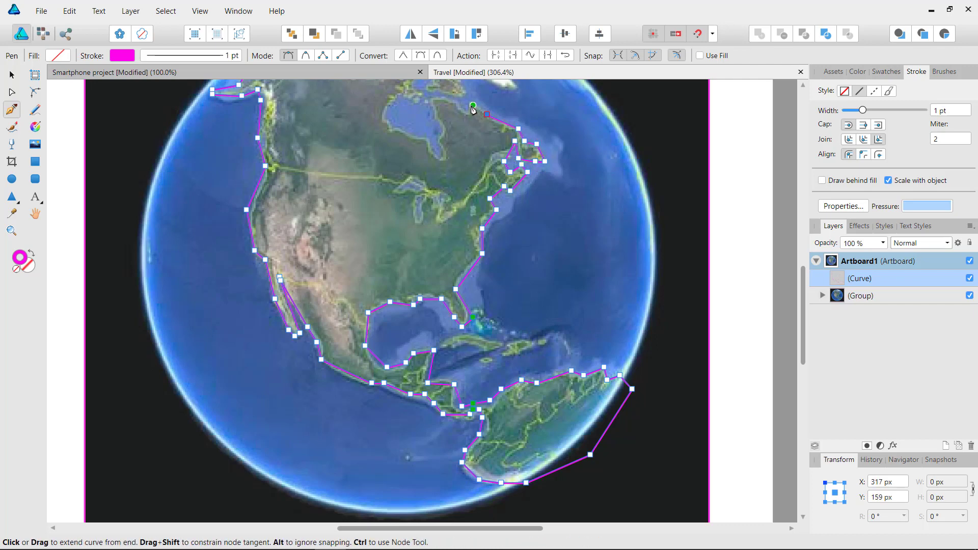
pyautogui.click(469, 106)
pyautogui.click(462, 106)
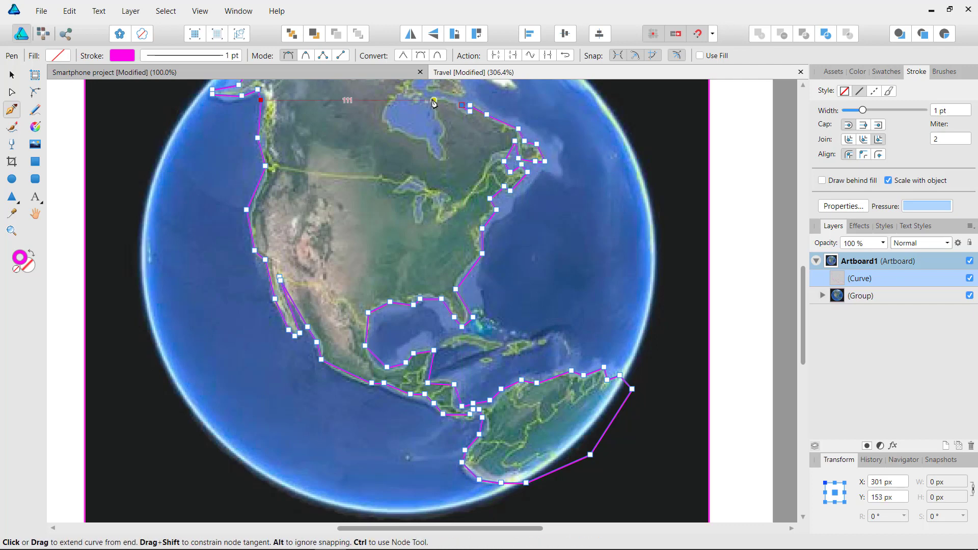
pyautogui.click(430, 97)
# Trace the shoreline of Hudson Bay down its eastern side, around James Bay and back up its western side
pyautogui.click(438, 115)
pyautogui.click(441, 128)
pyautogui.click(441, 137)
pyautogui.click(442, 152)
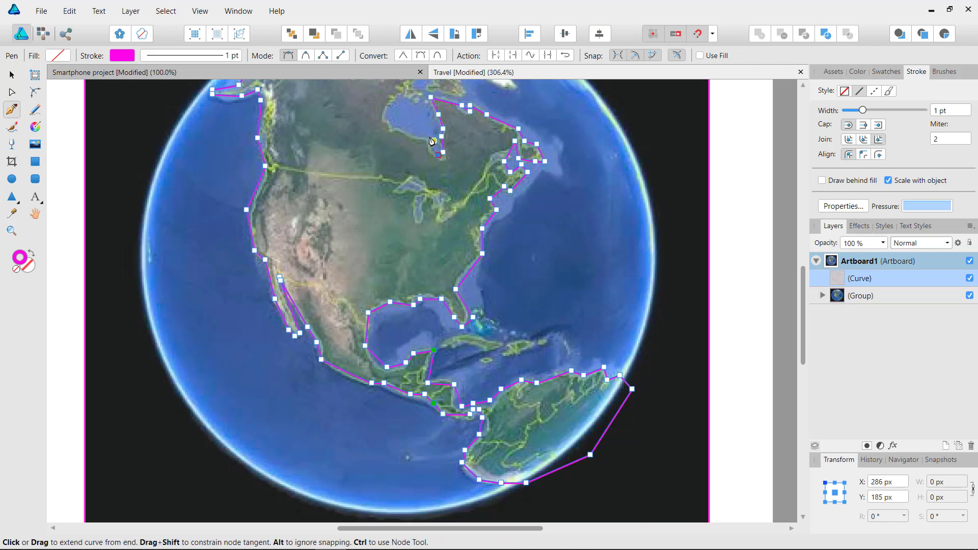
pyautogui.click(428, 137)
pyautogui.moveTo(406, 130); pyautogui.dragTo(406, 218)
pyautogui.click(392, 211)
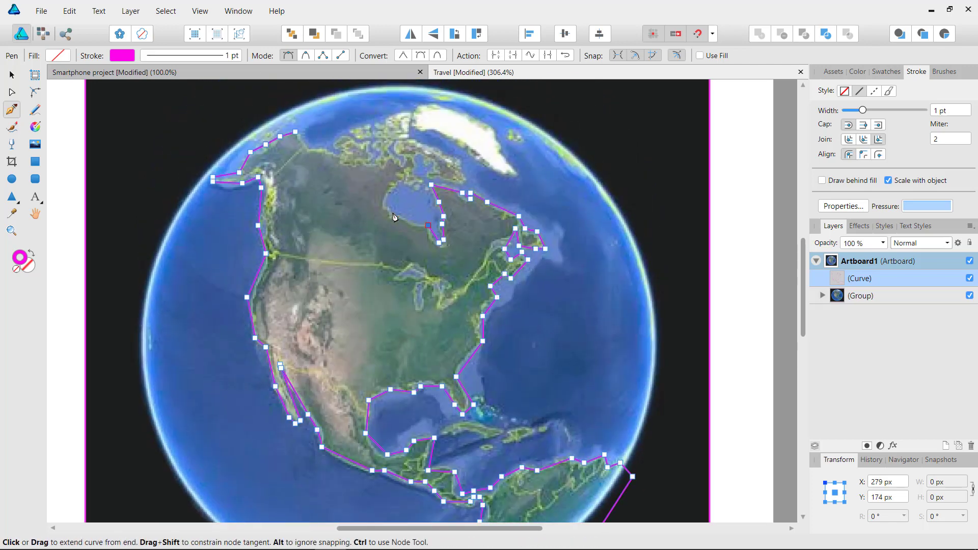
pyautogui.click(383, 202)
pyautogui.click(402, 177)
pyautogui.click(421, 188)
# Trace around Baffin Island with straight segments, ending northwest of it among the Arctic islands
pyautogui.click(414, 172)
pyautogui.click(413, 152)
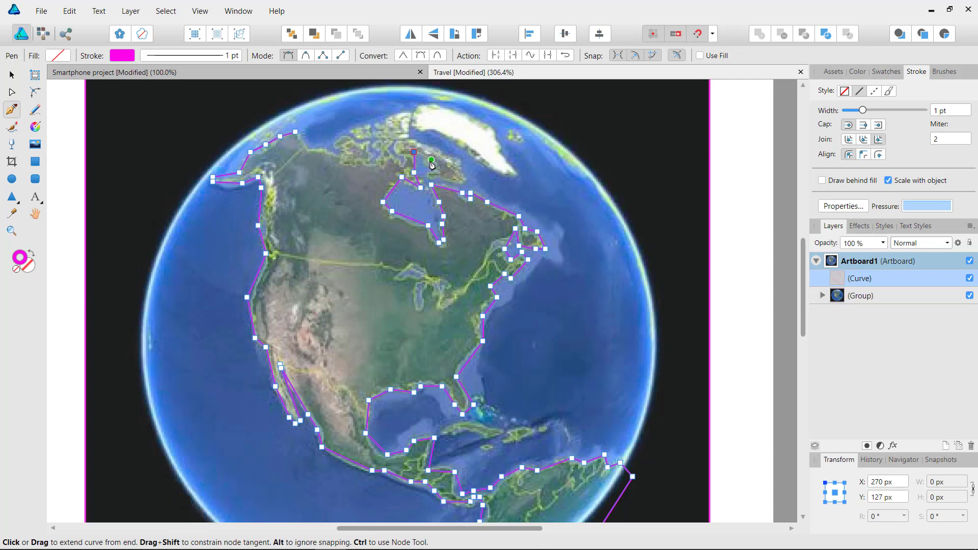
pyautogui.click(432, 160)
pyautogui.click(454, 183)
pyautogui.click(470, 181)
pyautogui.click(463, 169)
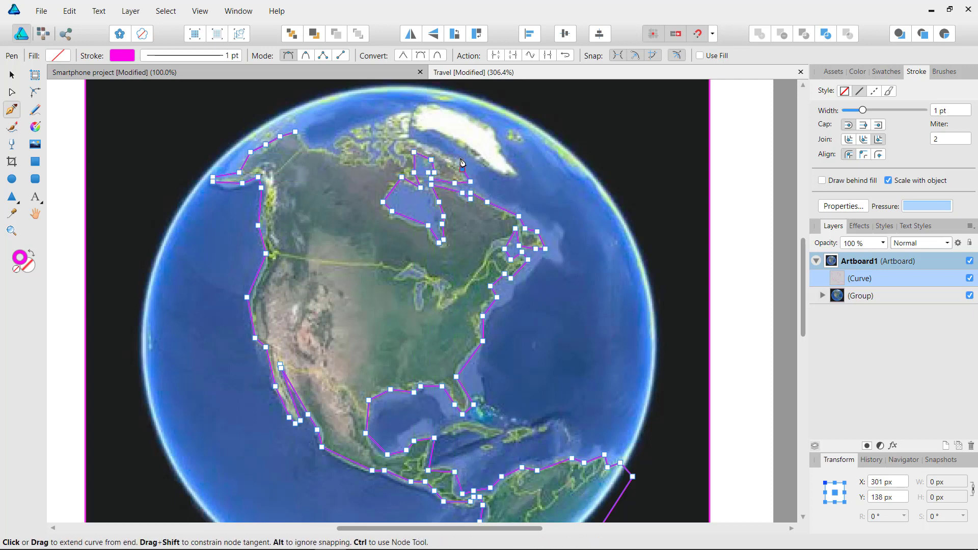
pyautogui.click(461, 156)
pyautogui.click(406, 138)
# Outline the northernmost Canadian Arctic islands beside Greenland and cut down into the channel west of them
pyautogui.click(414, 111)
pyautogui.click(387, 121)
pyautogui.click(377, 129)
pyautogui.click(376, 147)
pyautogui.click(372, 156)
pyautogui.click(368, 151)
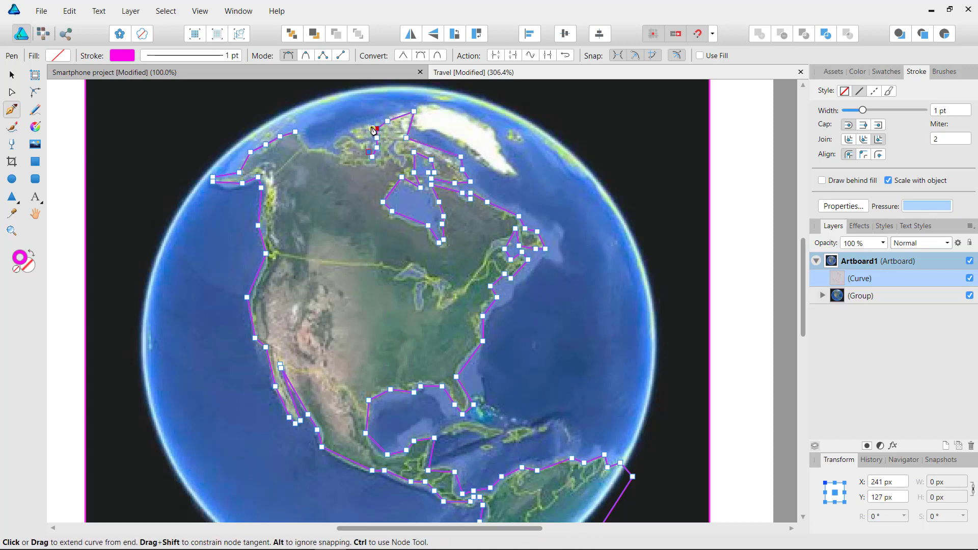
# Trace the western Arctic islands and mainland coast back to Alaska, close the landmass outline, and swap its magenta from stroke to fill
pyautogui.click(372, 125)
pyautogui.click(348, 129)
pyautogui.click(337, 137)
pyautogui.click(334, 144)
pyautogui.click(344, 152)
pyautogui.click(341, 157)
pyautogui.click(311, 151)
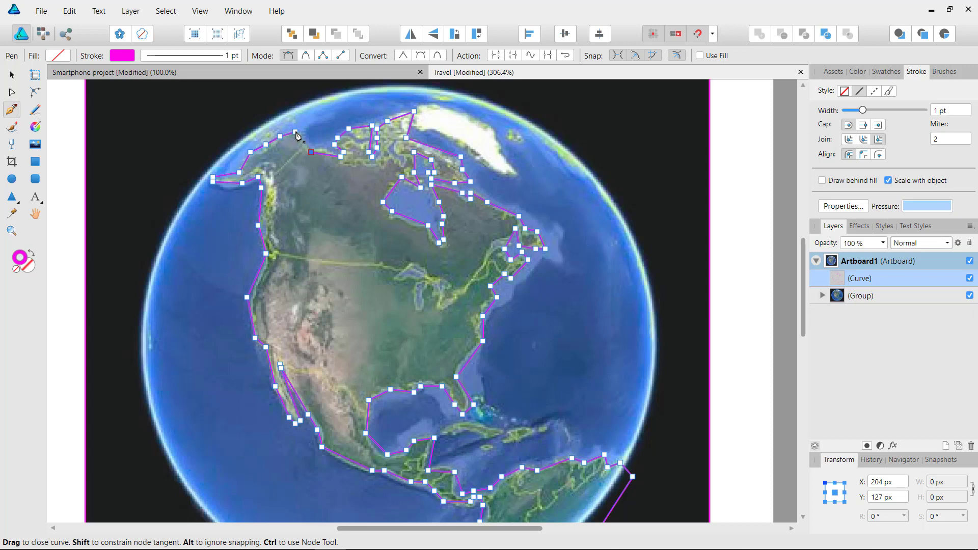
pyautogui.click(298, 135)
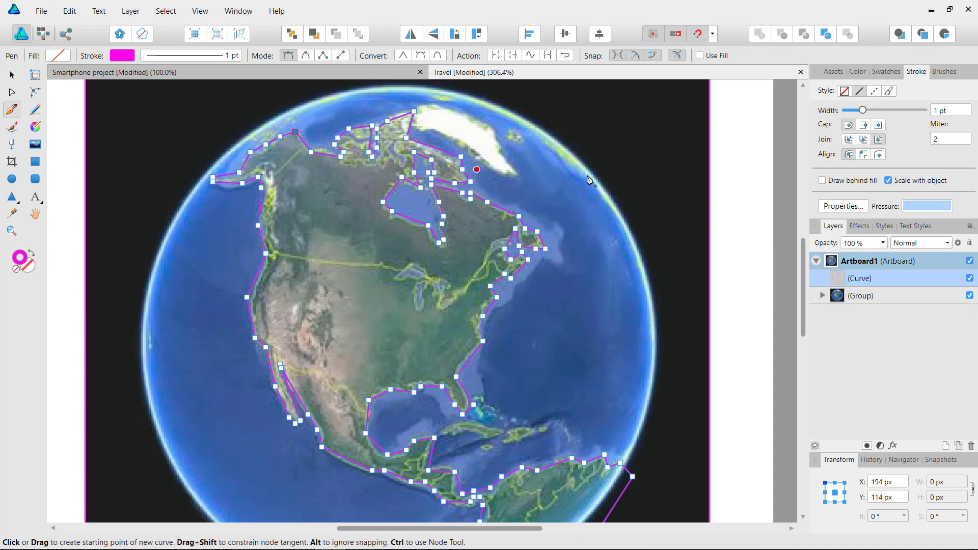
pyautogui.hotkey('shift', 'x')
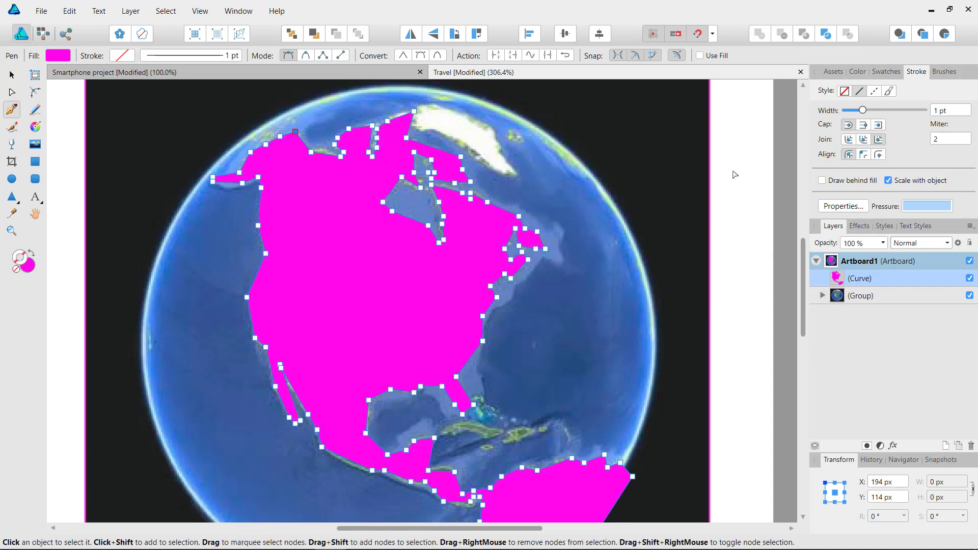
pyautogui.hotkey('ctrl', 'd')
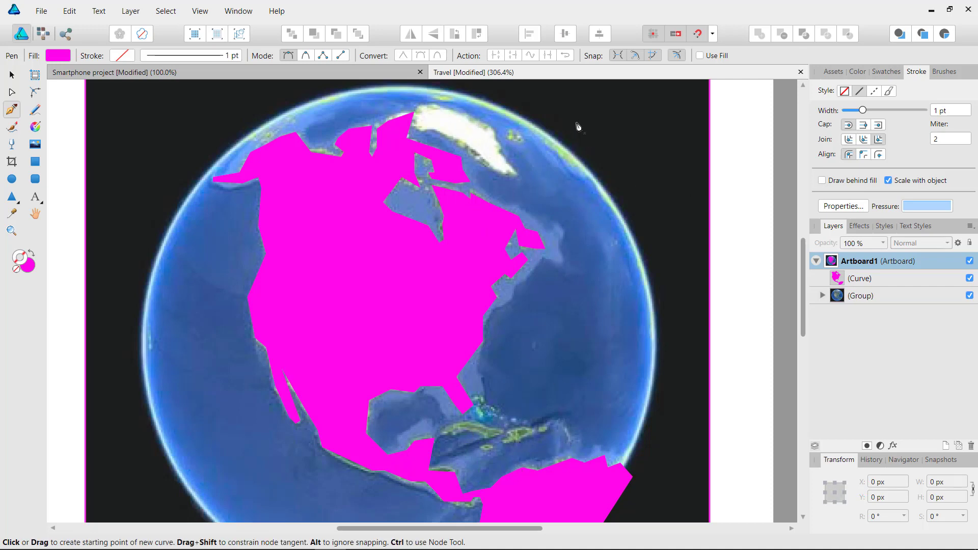
# Begin a new Pen curve on Greenland, tracing its northern edge with straight segments and turning down its northwest corner
pyautogui.scroll(5, 578, 126)
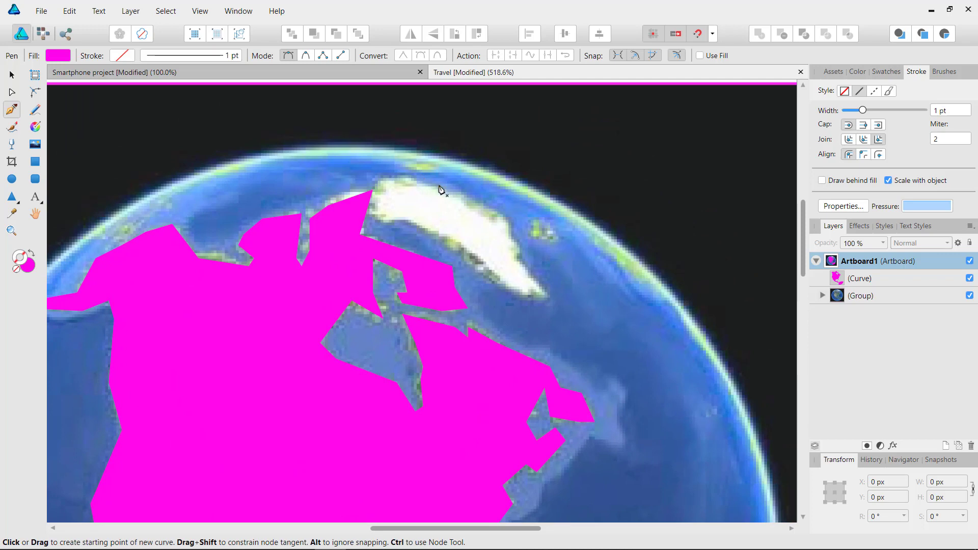
pyautogui.click(440, 184)
pyautogui.click(402, 177)
pyautogui.click(380, 179)
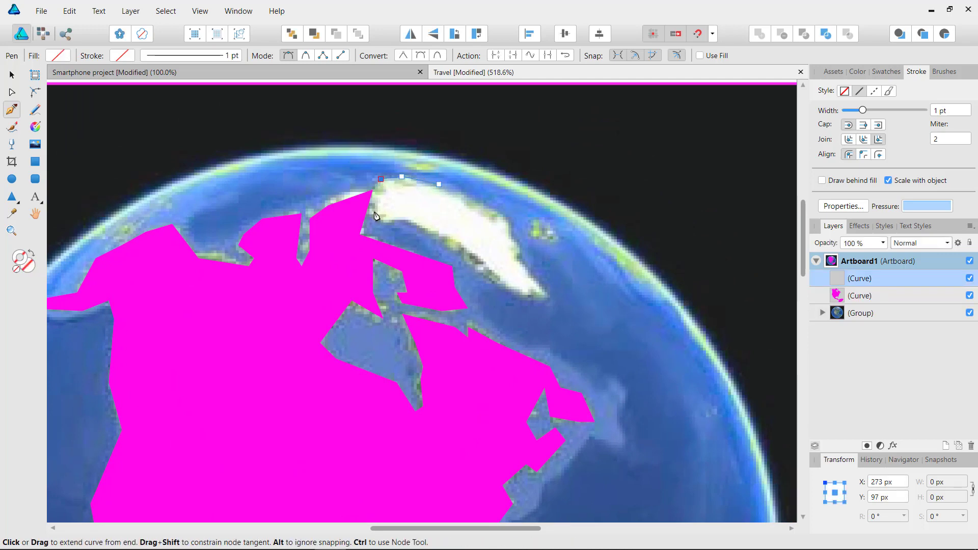
pyautogui.click(376, 210)
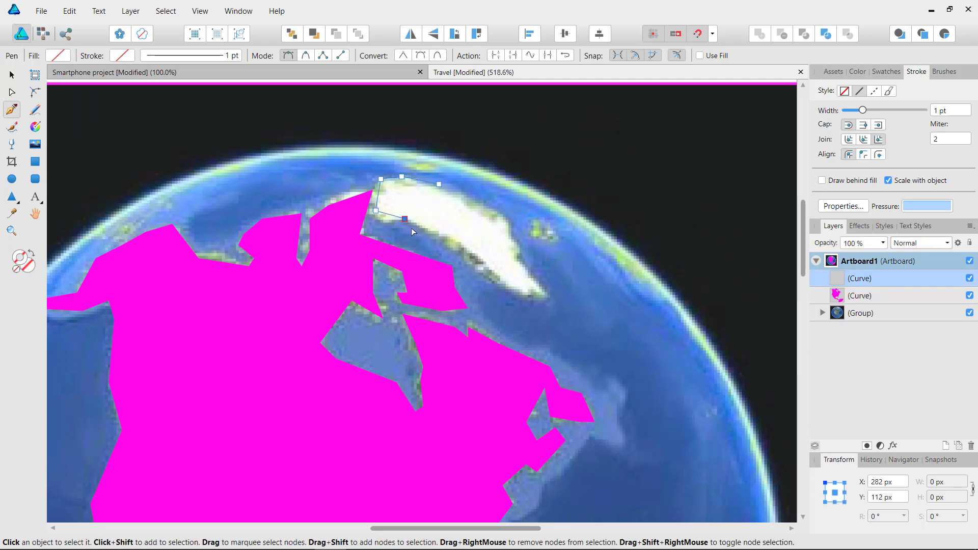
# Continue the curve down Greenland's western coast to the island's southern tip
pyautogui.click(383, 223)
pyautogui.click(405, 218)
pyautogui.click(428, 228)
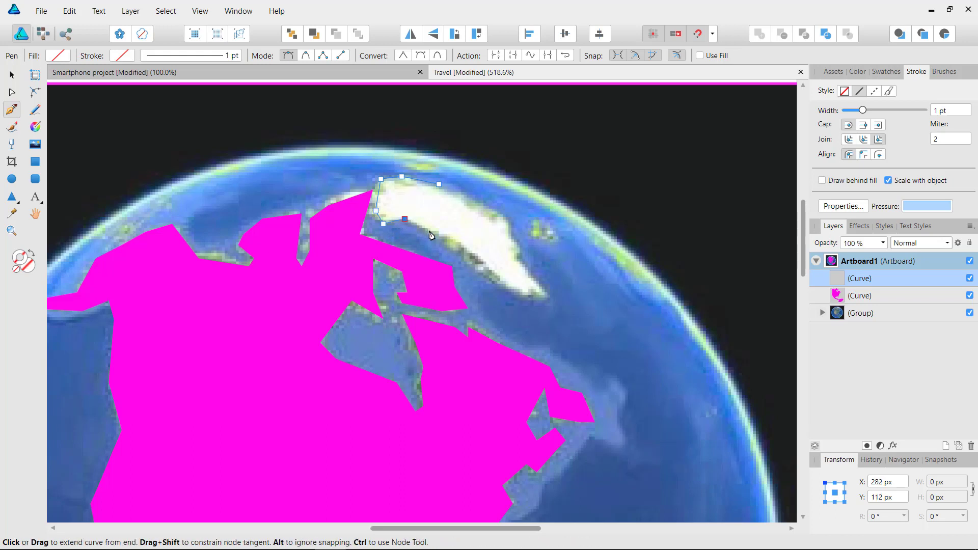
pyautogui.click(462, 250)
pyautogui.click(486, 266)
pyautogui.click(497, 282)
pyautogui.click(526, 298)
pyautogui.click(548, 295)
# Trace Greenland's eastern coast back to the starting node and close the shape at about 65 × 46 px
pyautogui.click(526, 266)
pyautogui.click(513, 255)
pyautogui.click(520, 247)
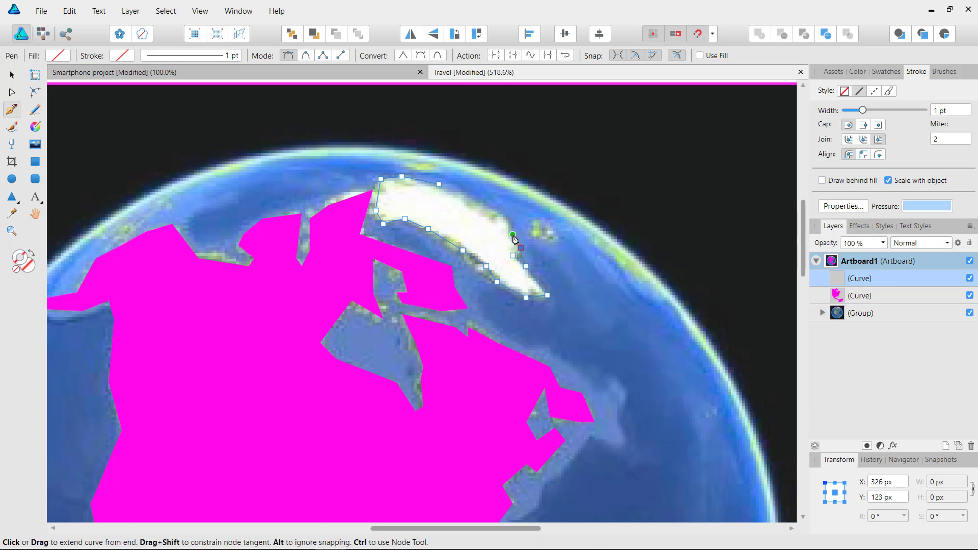
pyautogui.click(513, 234)
pyautogui.click(510, 216)
pyautogui.click(452, 183)
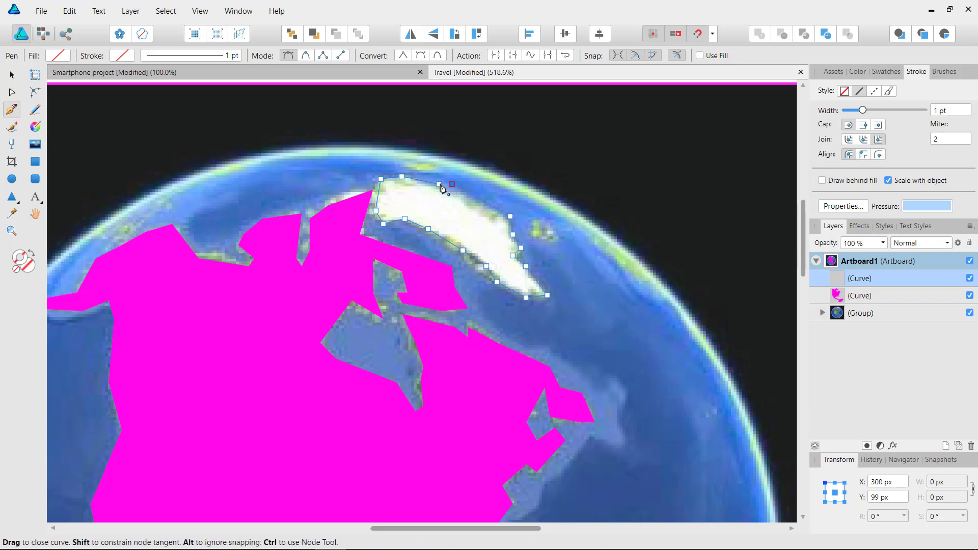
pyautogui.click(440, 185)
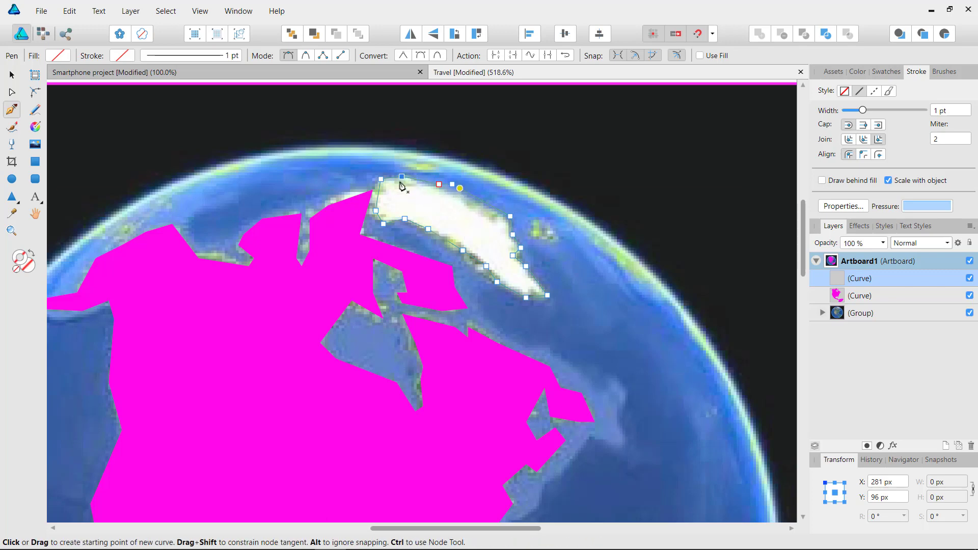
# Fill the Greenland curve with the landmass's magenta using the Color Picker
pyautogui.click(13, 77)
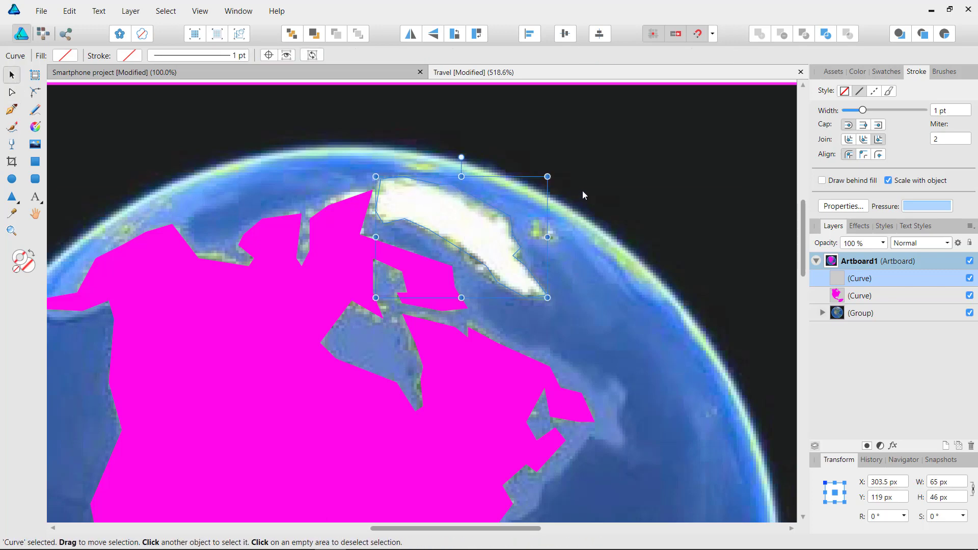
pyautogui.press('i')
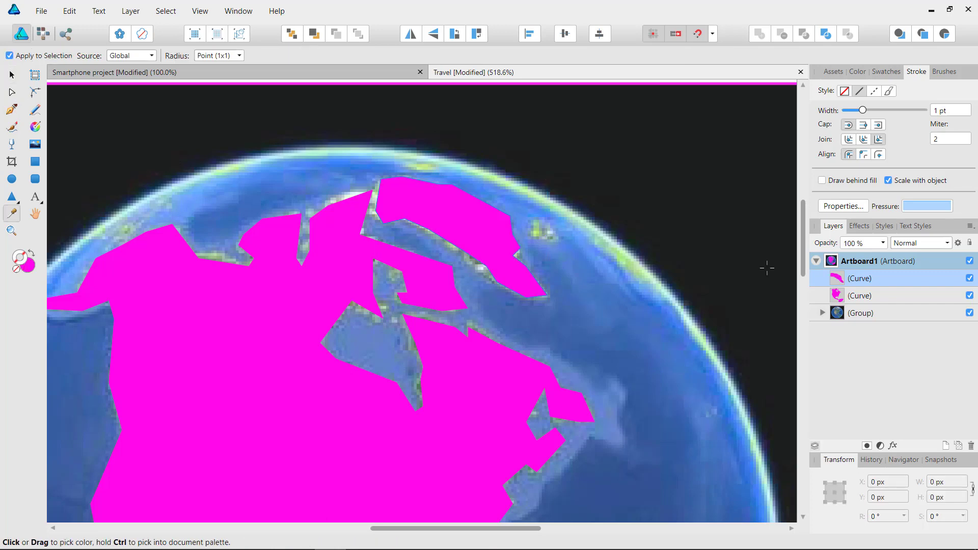
pyautogui.press('v')
# Trace Cuba with the Pen tool as a closed straight-sided shape about 40 × 11 px
pyautogui.scroll(-10, 563, 284)
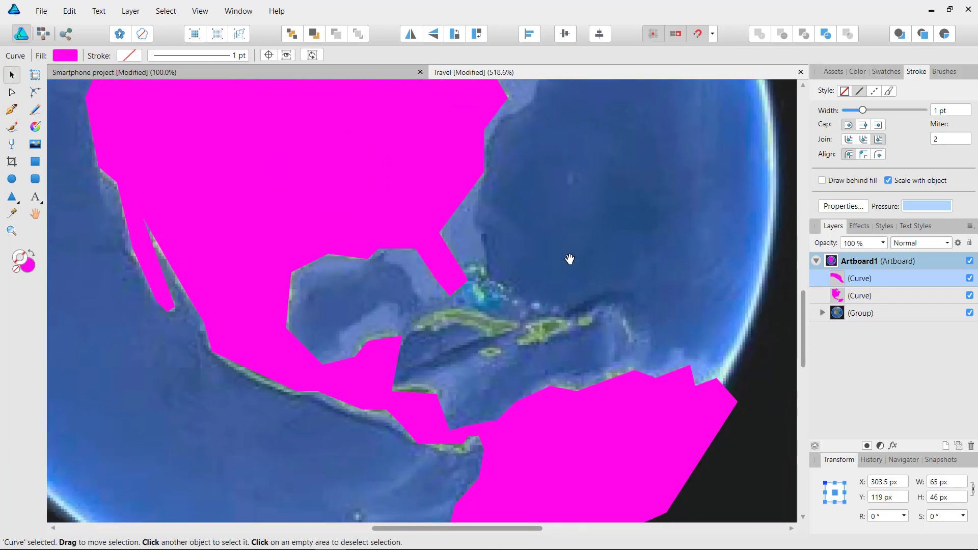
pyautogui.press('p')
pyautogui.click(521, 322)
pyautogui.click(494, 320)
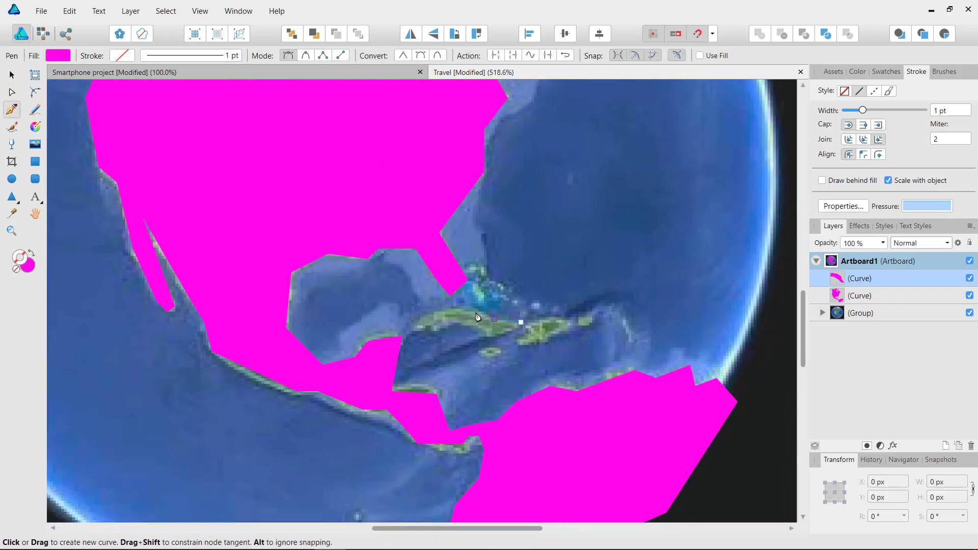
pyautogui.click(458, 309)
pyautogui.moveTo(429, 327); pyautogui.dragTo(505, 337)
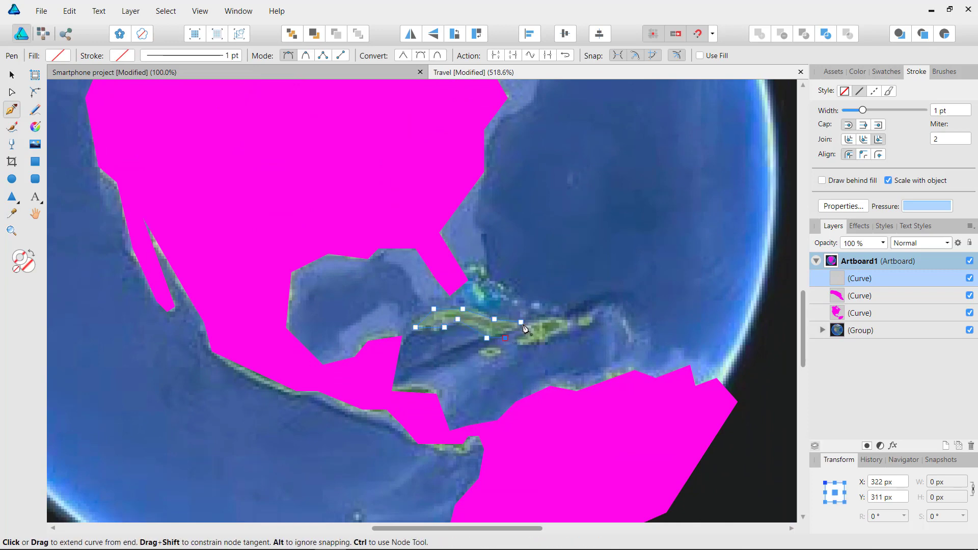
pyautogui.click(522, 326)
pyautogui.keyDown('ctrl'); pyautogui.click(590, 328); pyautogui.keyUp('ctrl')
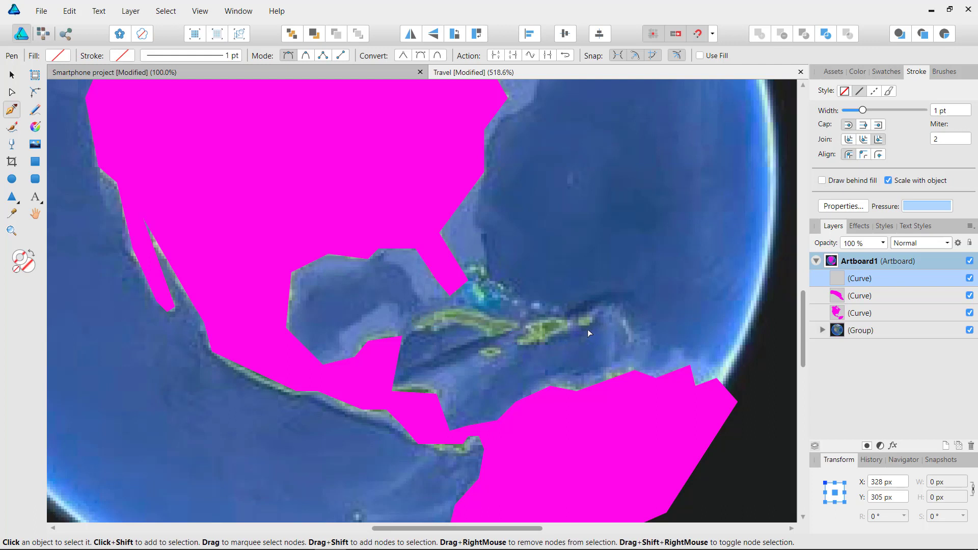
# Trace Hispaniola, the island just east of Cuba, as a closed shape about 20 × 10 px
pyautogui.click(569, 322)
pyautogui.click(542, 317)
pyautogui.click(528, 319)
pyautogui.click(526, 327)
pyautogui.click(515, 336)
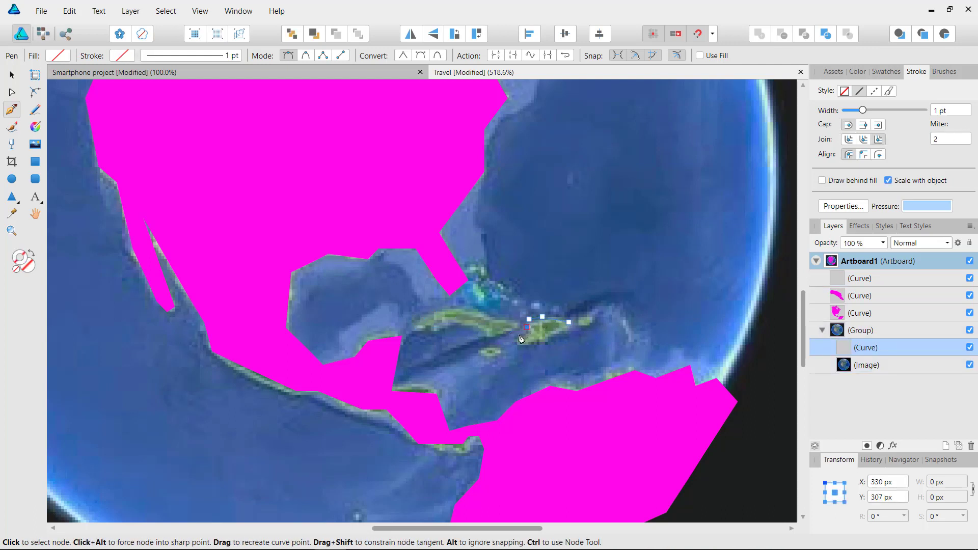
pyautogui.click(519, 343)
pyautogui.click(545, 340)
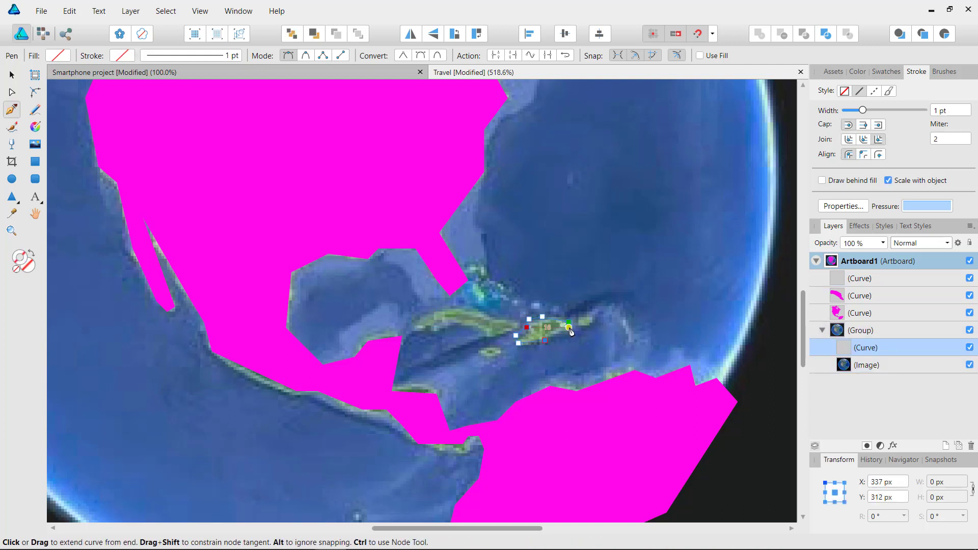
pyautogui.click(563, 333)
pyautogui.click(569, 324)
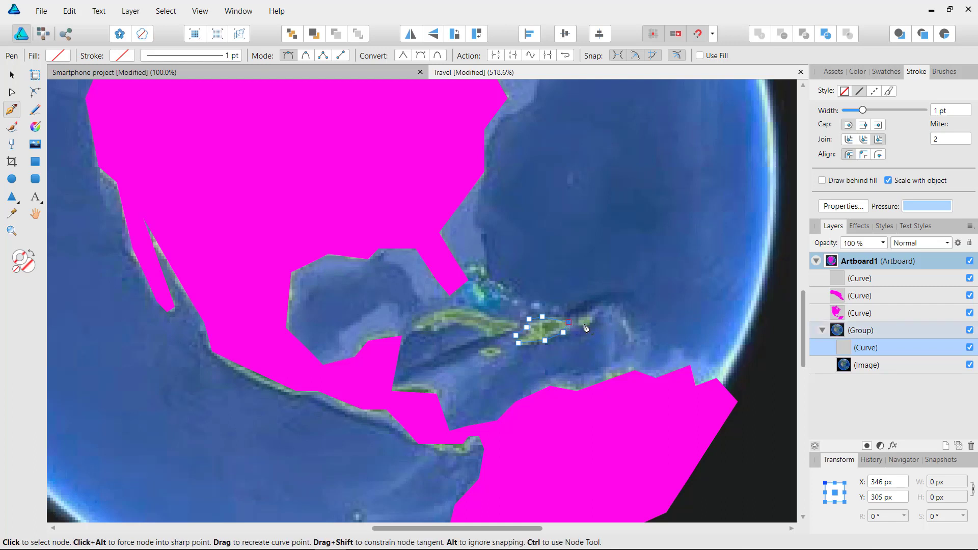
pyautogui.keyDown('ctrl'); pyautogui.click(628, 308); pyautogui.keyUp('ctrl')
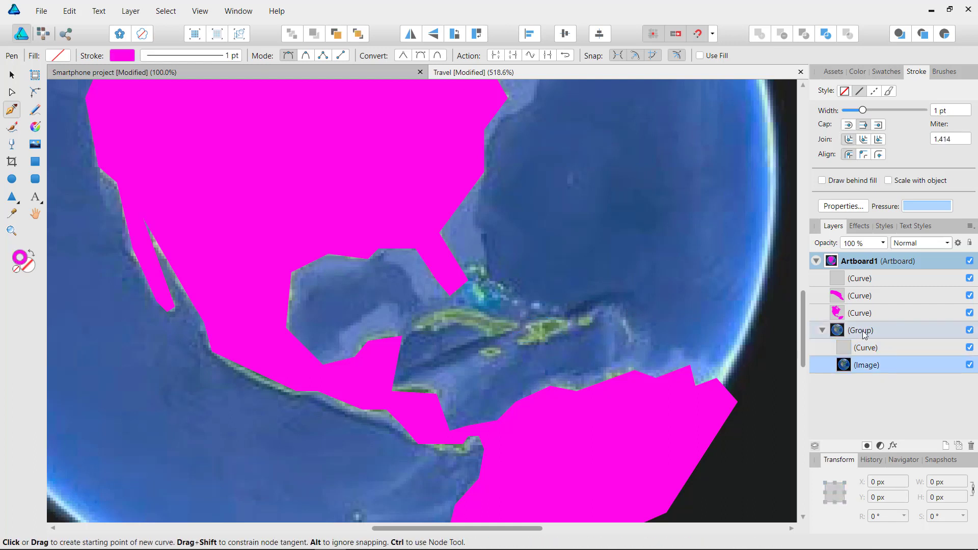
# Select the Cuba curve and fill it with the magenta sampled from the landmass
pyautogui.click(871, 281)
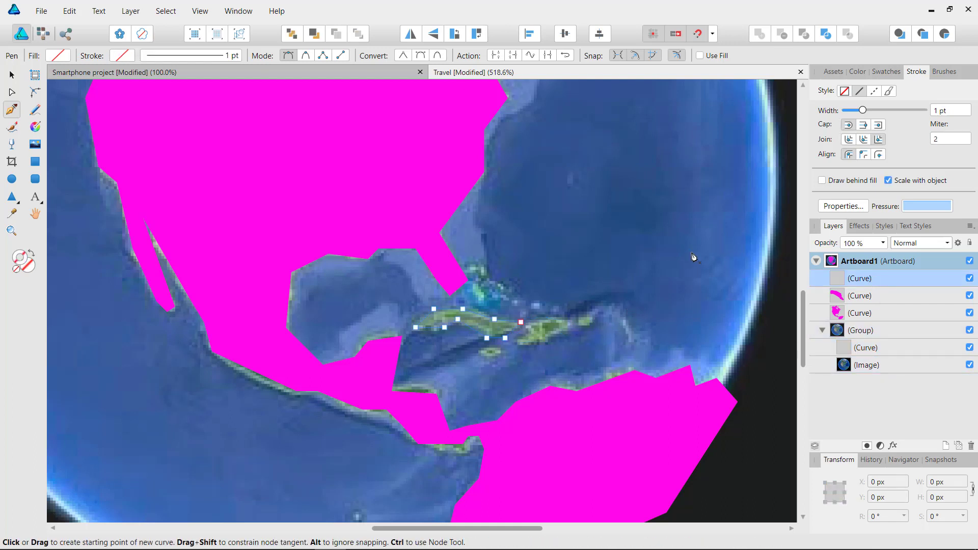
pyautogui.press('i')
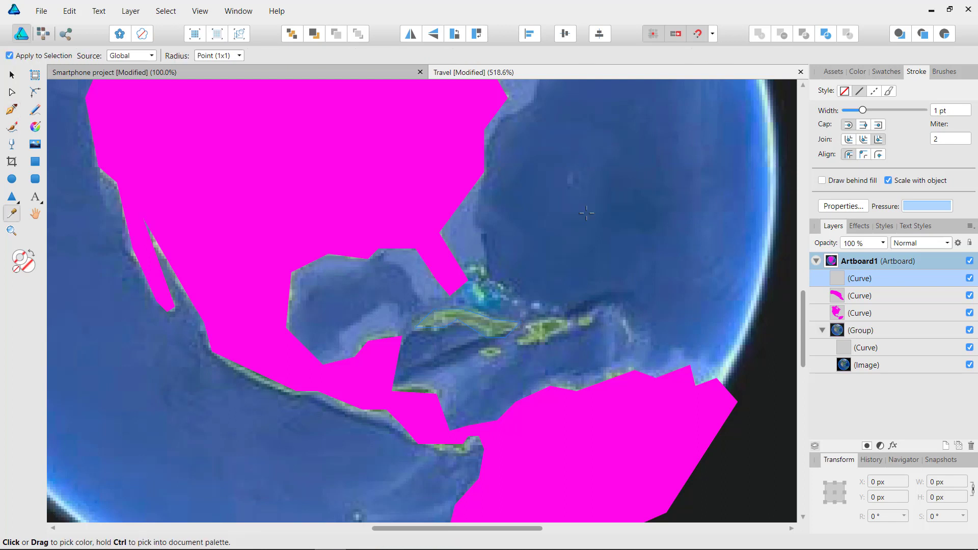
pyautogui.click(429, 158)
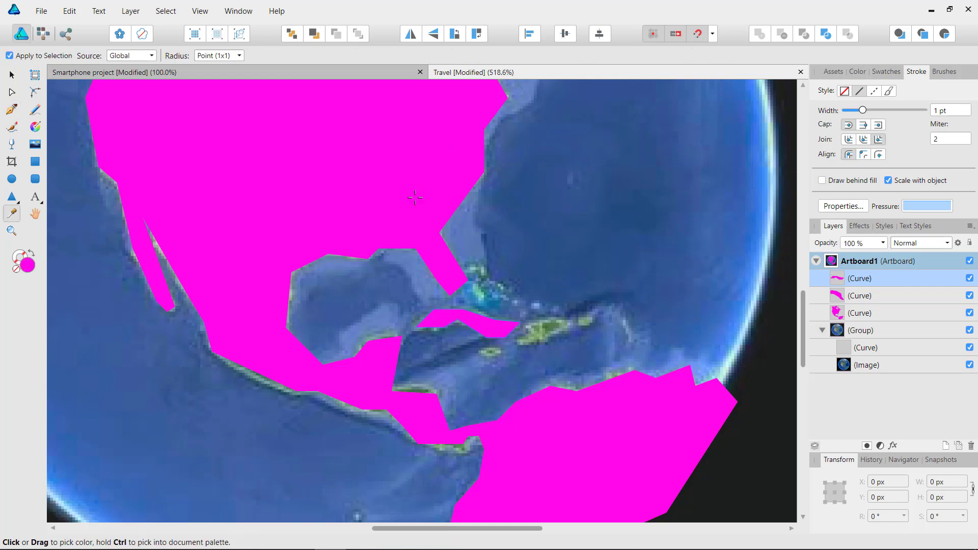
pyautogui.click(10, 78)
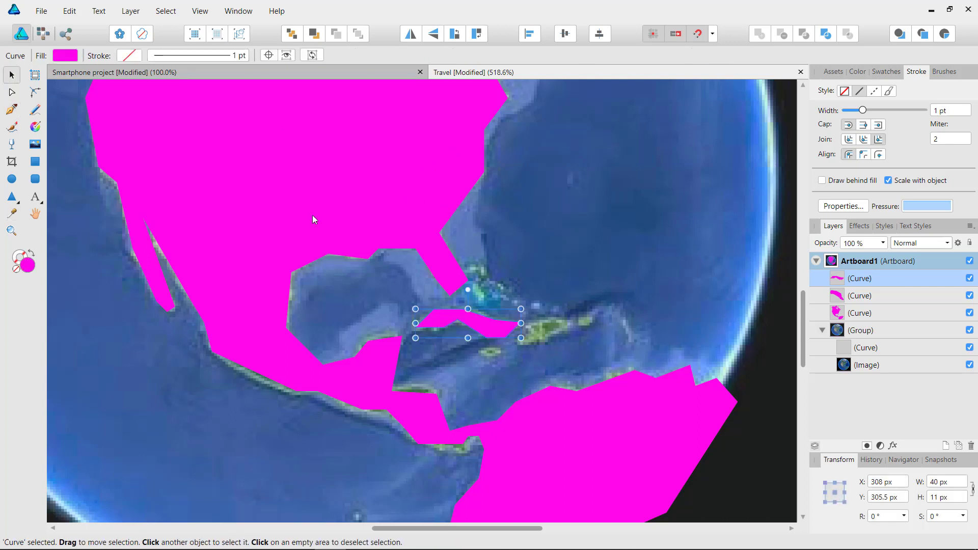
# Select the Hispaniola curve inside the group and fill it with the landmass's magenta
pyautogui.click(884, 350)
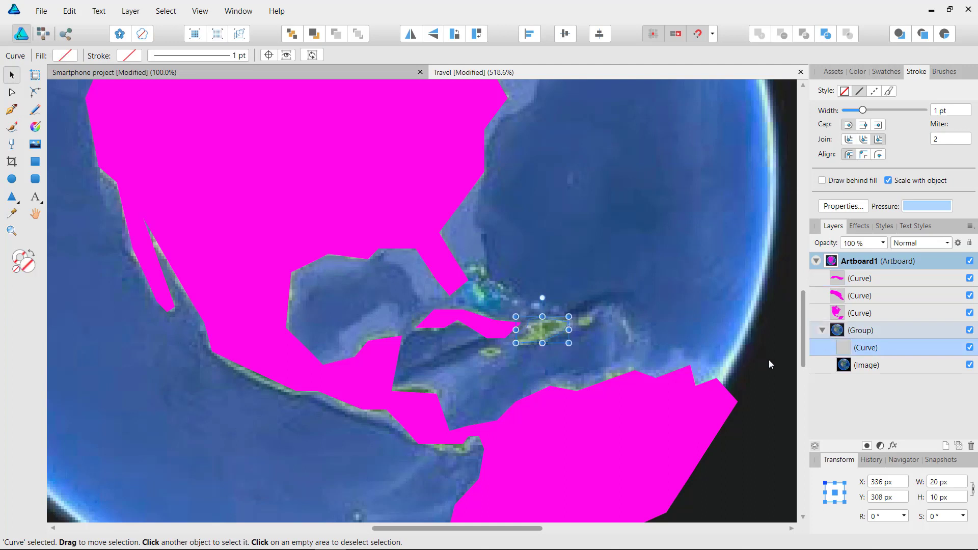
pyautogui.press('i')
pyautogui.click(433, 220)
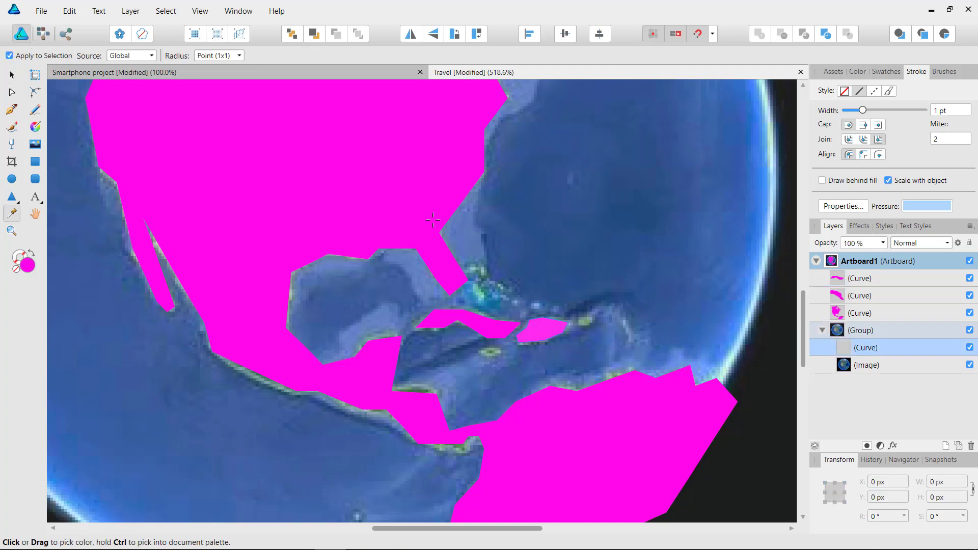
# Cut the Hispaniola curve out of the reference image group and paste it directly above the main landmass curve
pyautogui.press('Delete')
pyautogui.click(868, 313)
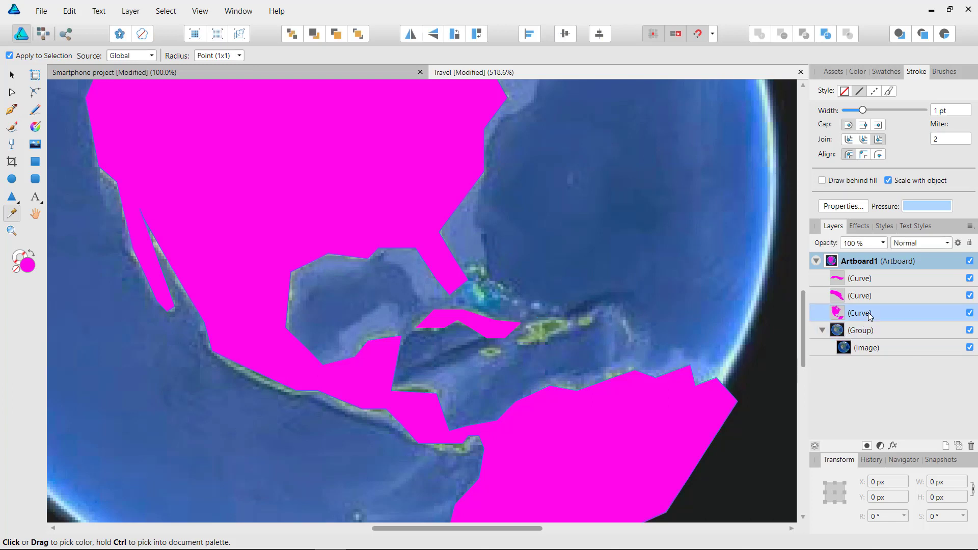
pyautogui.hotkey('ctrl', 'v')
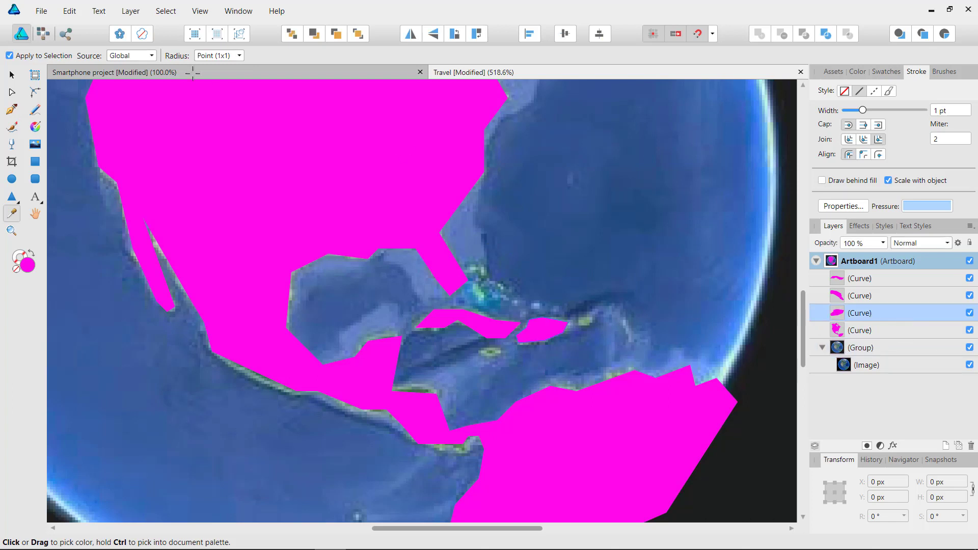
pyautogui.click(12, 74)
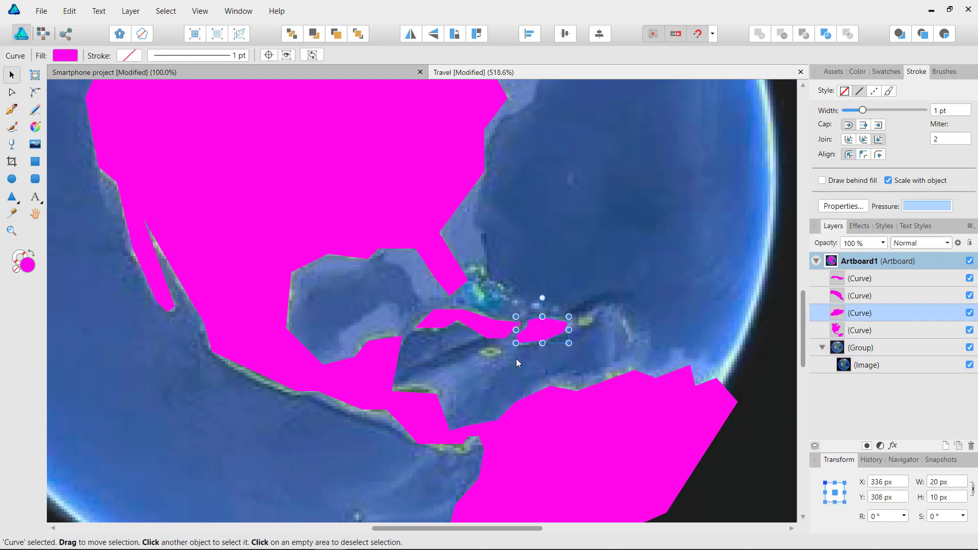
# Select the main landmass curve for node editing and move its nodes along the Alaskan and Arctic coast to match the reference image
pyautogui.scroll(-5, 550, 371)
pyautogui.scroll(5, 594, 356)
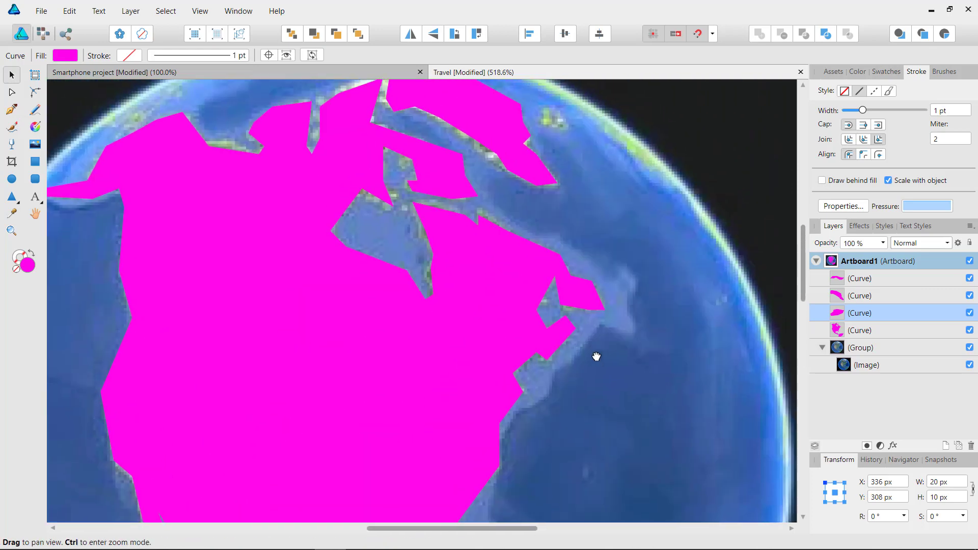
pyautogui.moveTo(619, 298); pyautogui.dragTo(679, 360)
pyautogui.moveTo(291, 186); pyautogui.dragTo(334, 263)
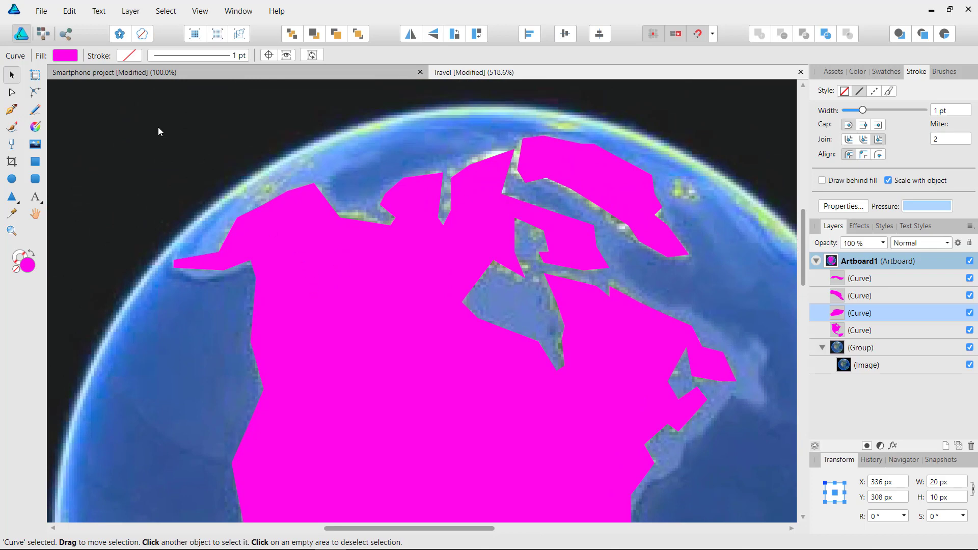
pyautogui.click(12, 92)
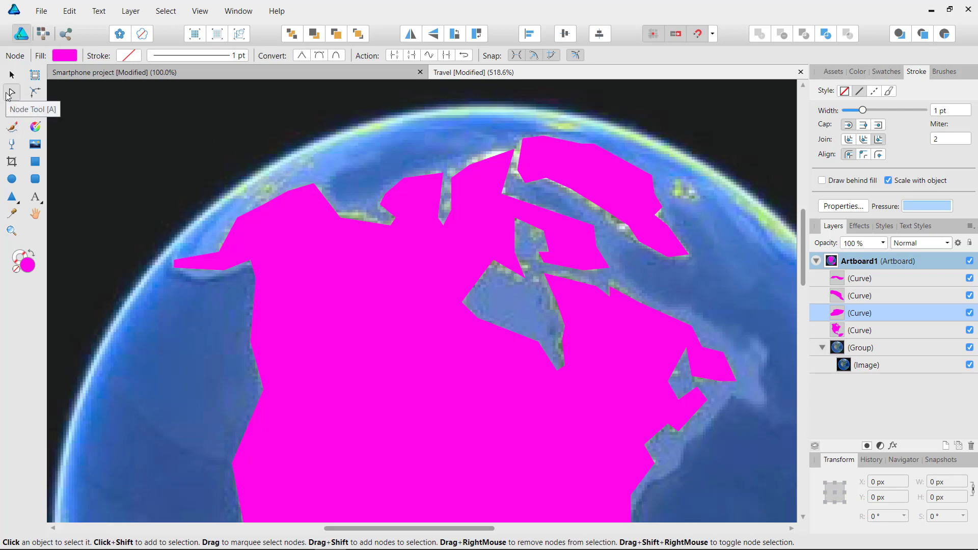
pyautogui.click(316, 241)
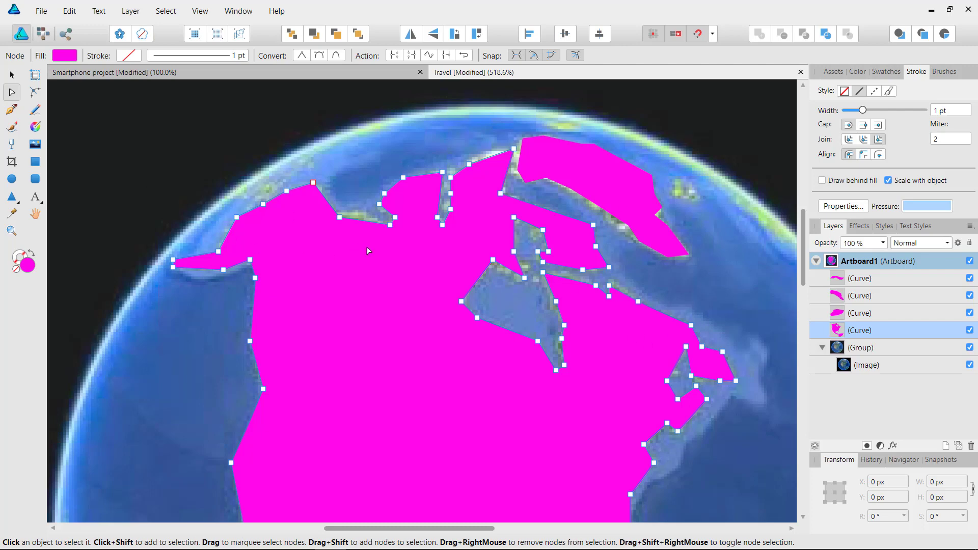
pyautogui.scroll(3, 341, 228)
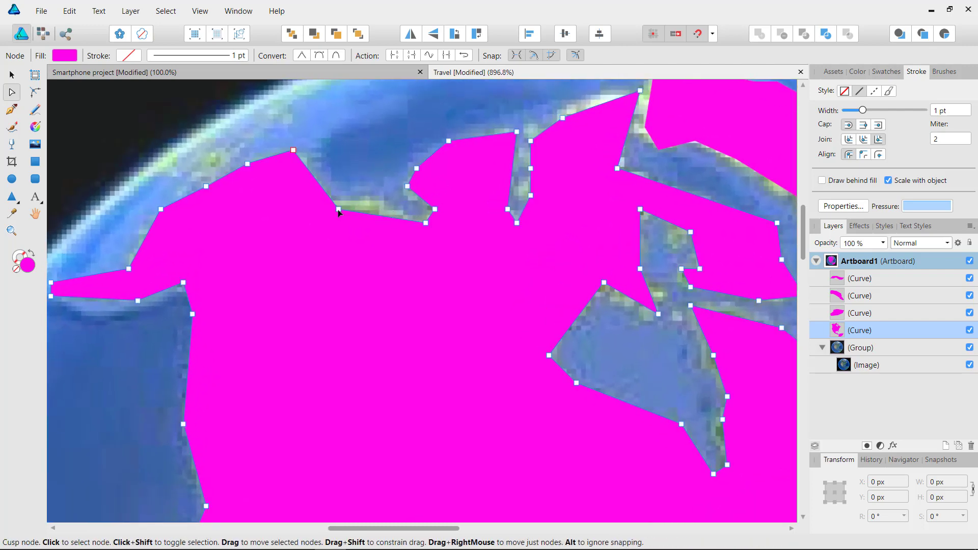
pyautogui.moveTo(340, 213); pyautogui.dragTo(327, 197)
pyautogui.moveTo(425, 223); pyautogui.dragTo(409, 214)
pyautogui.hscroll(-5, 372, 266)
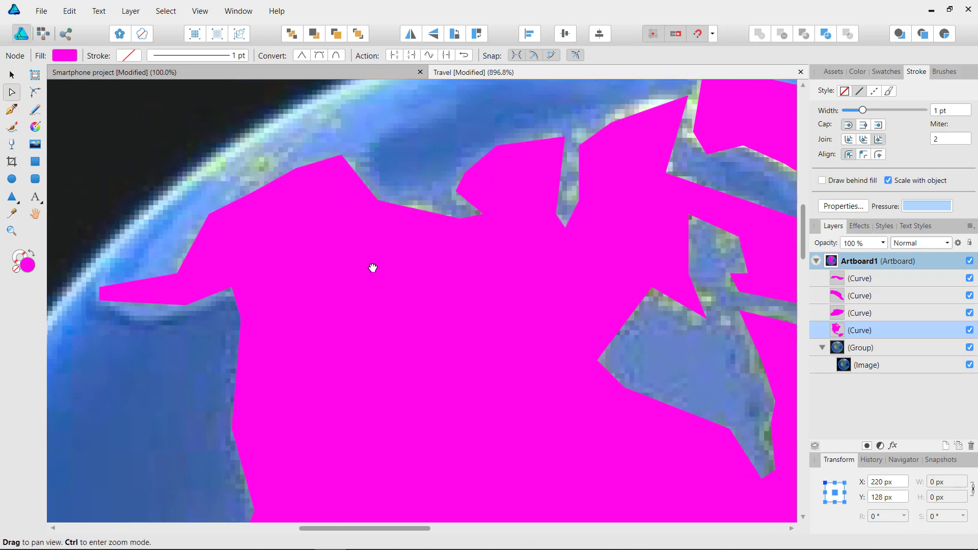
pyautogui.moveTo(296, 274); pyautogui.dragTo(296, 270)
# Move two nodes on Mexico's Pacific coast outward so the landmass covers the shoreline in the reference image
pyautogui.scroll(-10, 411, 377)
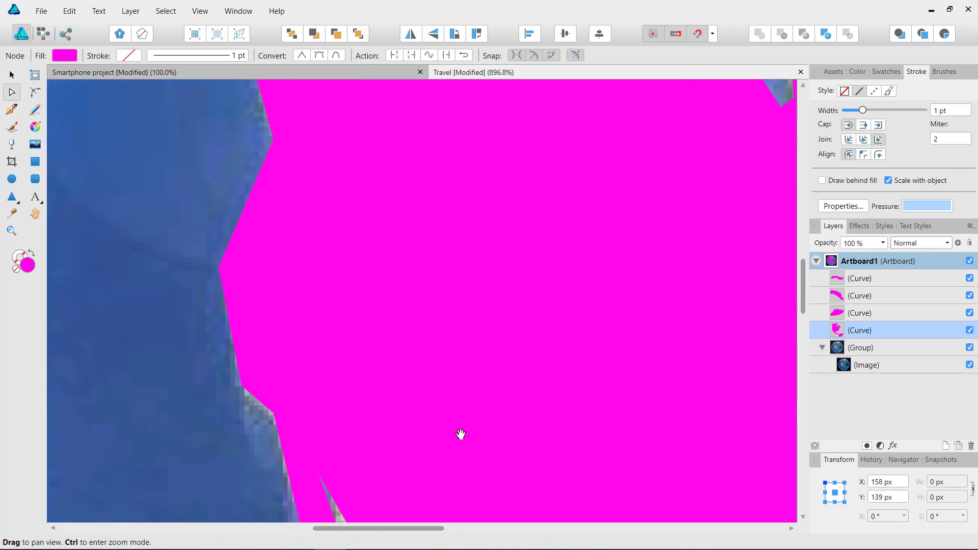
pyautogui.scroll(-10, 458, 363)
pyautogui.hscroll(5, 435, 188)
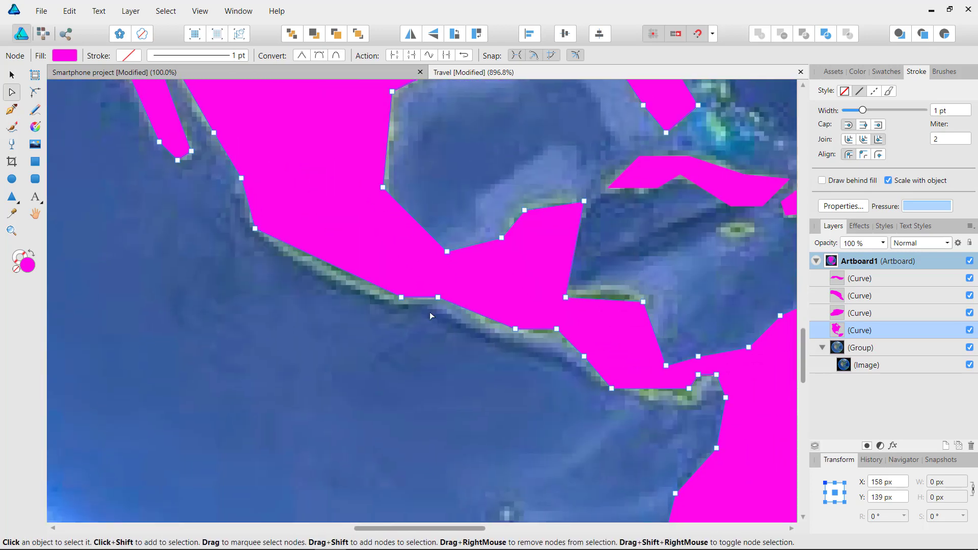
pyautogui.moveTo(402, 300); pyautogui.dragTo(388, 314)
pyautogui.moveTo(257, 230); pyautogui.dragTo(257, 239)
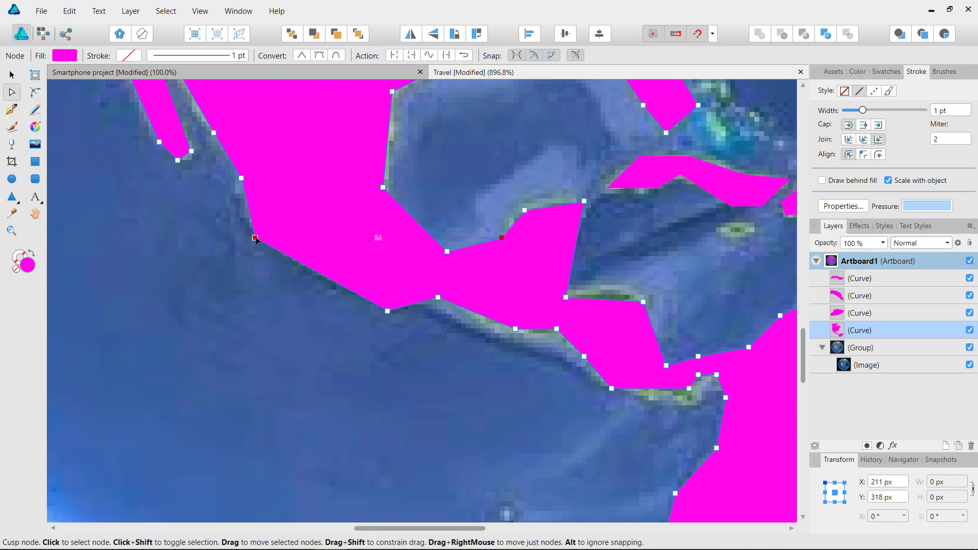
# Adjust the Yucatán, Honduras and Panama nodes of the landmass so Central America follows the coastline in the reference image
pyautogui.hscroll(5, 360, 242)
pyautogui.scroll(-2, 360, 243)
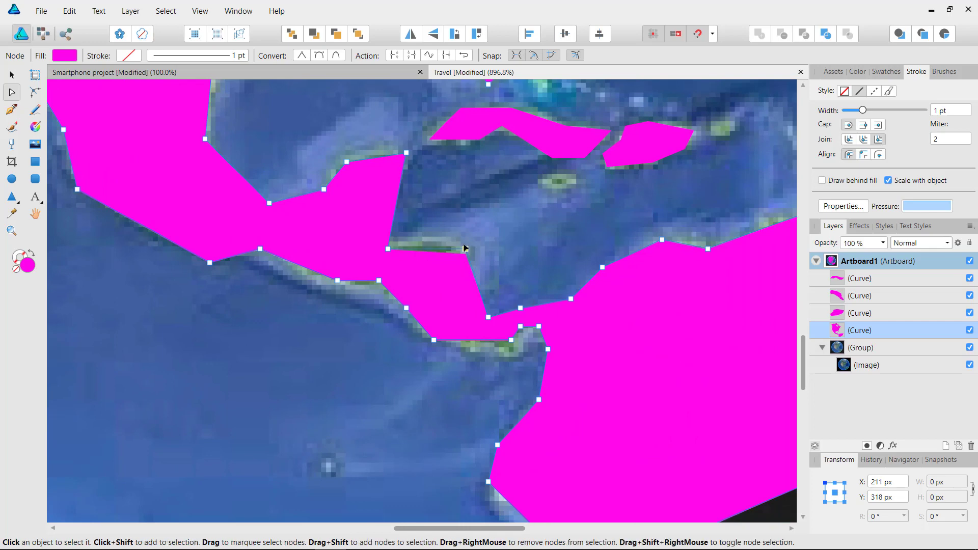
pyautogui.moveTo(465, 254); pyautogui.dragTo(458, 236)
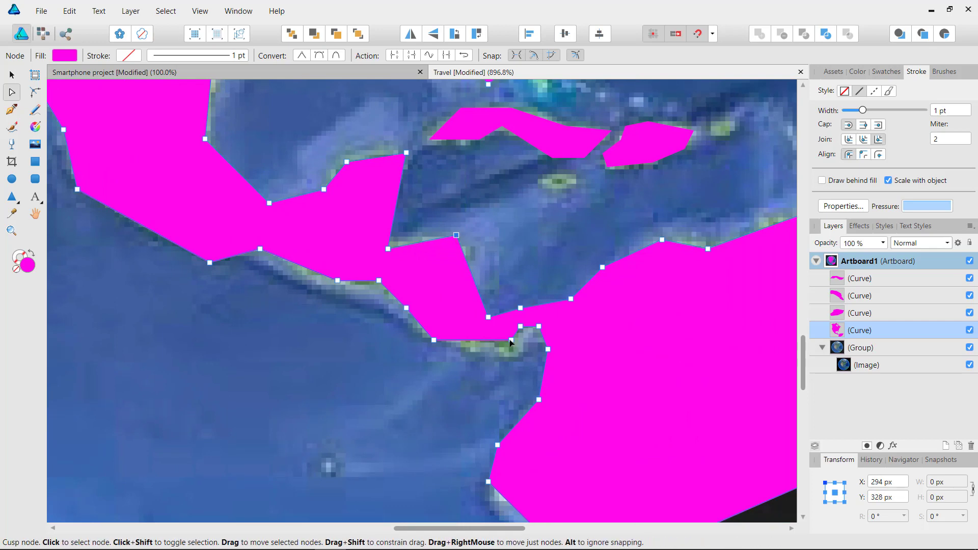
pyautogui.moveTo(511, 341); pyautogui.dragTo(516, 358)
pyautogui.moveTo(378, 281); pyautogui.dragTo(377, 296)
pyautogui.moveTo(346, 162); pyautogui.dragTo(338, 158)
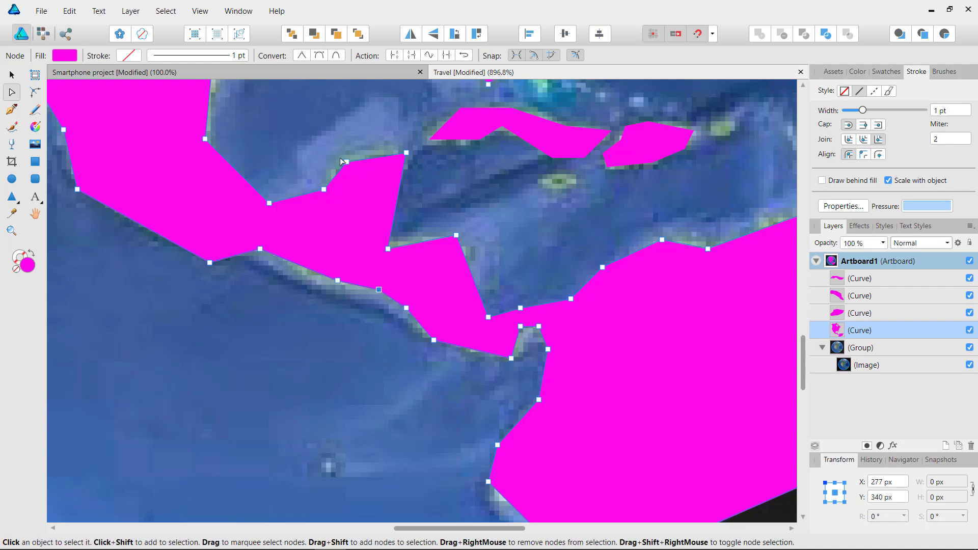
pyautogui.moveTo(412, 151); pyautogui.dragTo(396, 143)
pyautogui.moveTo(521, 327); pyautogui.dragTo(525, 335)
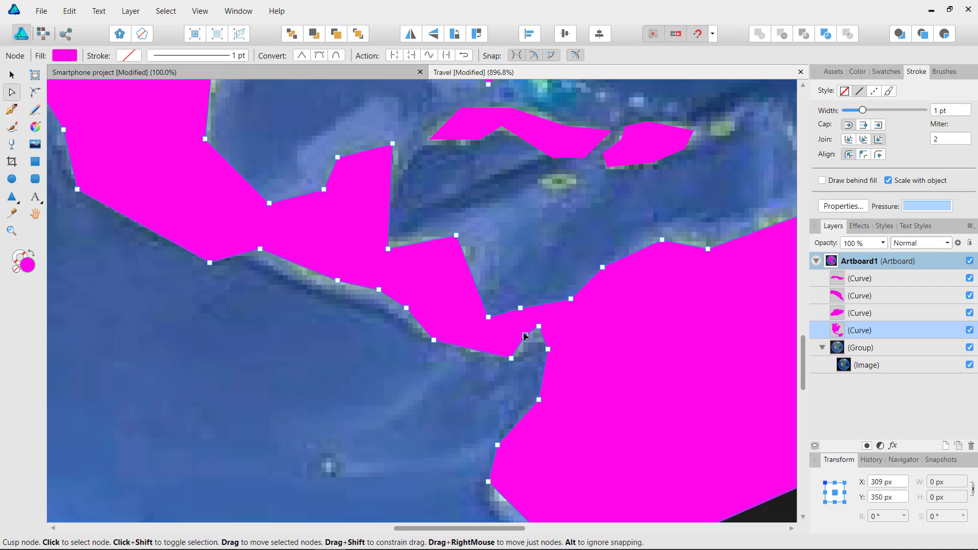
# Refine South America's northern coast by moving its upper node to about X 368, Y 321 px
pyautogui.moveTo(632, 267); pyautogui.dragTo(361, 249)
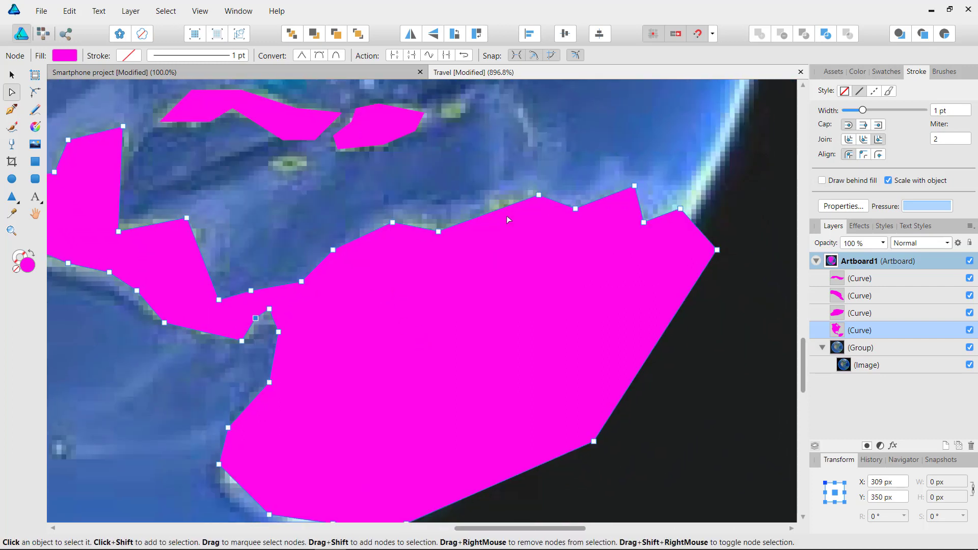
pyautogui.click(530, 190)
pyautogui.moveTo(530, 190); pyautogui.dragTo(525, 186)
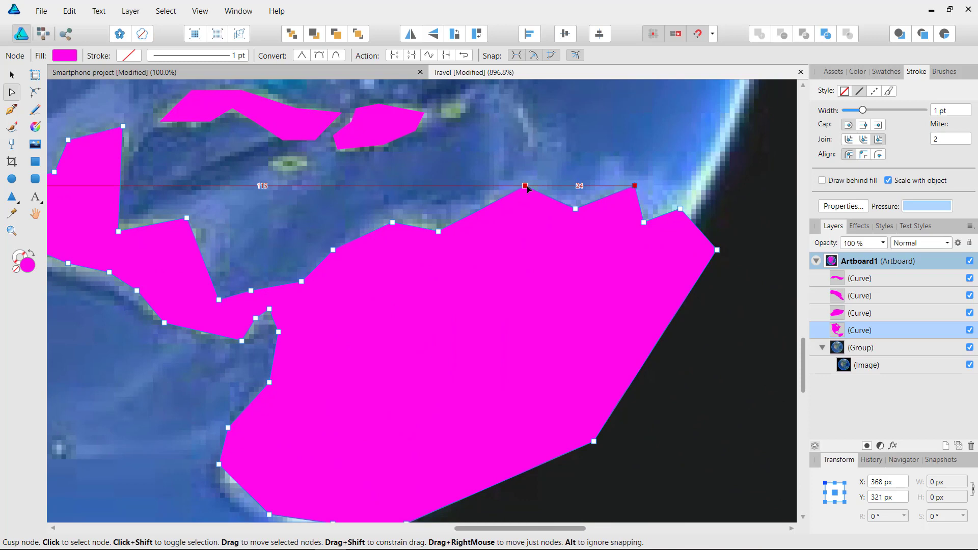
pyautogui.click(438, 223)
# Adjust the landmass nodes on Canada's east coast around the Gulf of Saint Lawrence to match the reference image
pyautogui.press('space')
pyautogui.moveTo(442, 308); pyautogui.dragTo(303, 310)
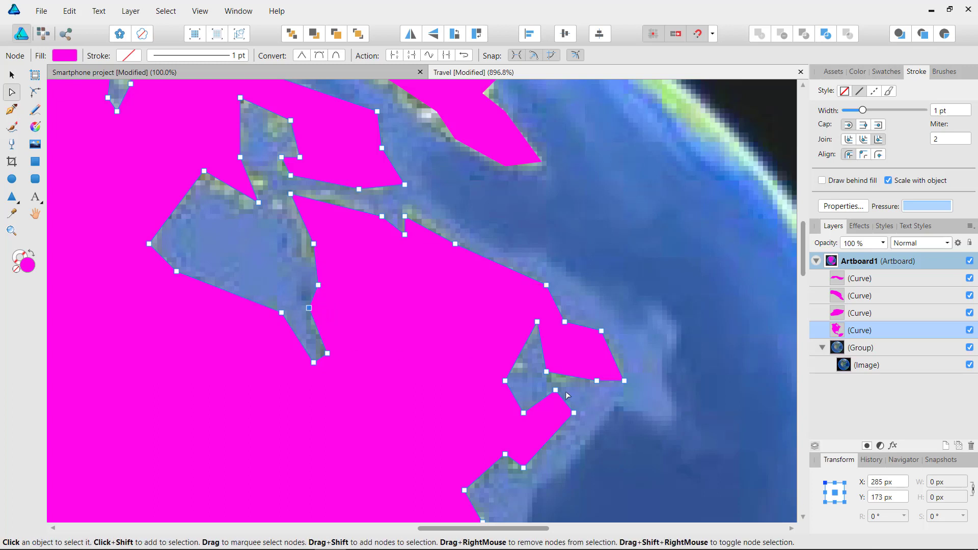
pyautogui.moveTo(546, 371); pyautogui.dragTo(546, 381)
pyautogui.moveTo(625, 381); pyautogui.dragTo(628, 378)
# Select the Greenland curve and move nodes on its west and east coasts to fit the shoreline in the reference image
pyautogui.moveTo(414, 209); pyautogui.dragTo(524, 356)
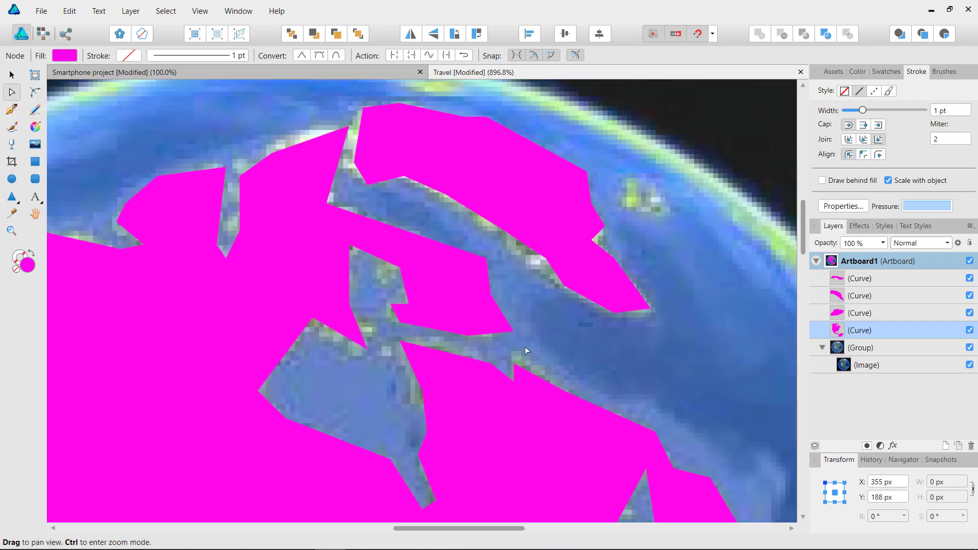
pyautogui.click(549, 240)
pyautogui.moveTo(546, 260); pyautogui.dragTo(528, 266)
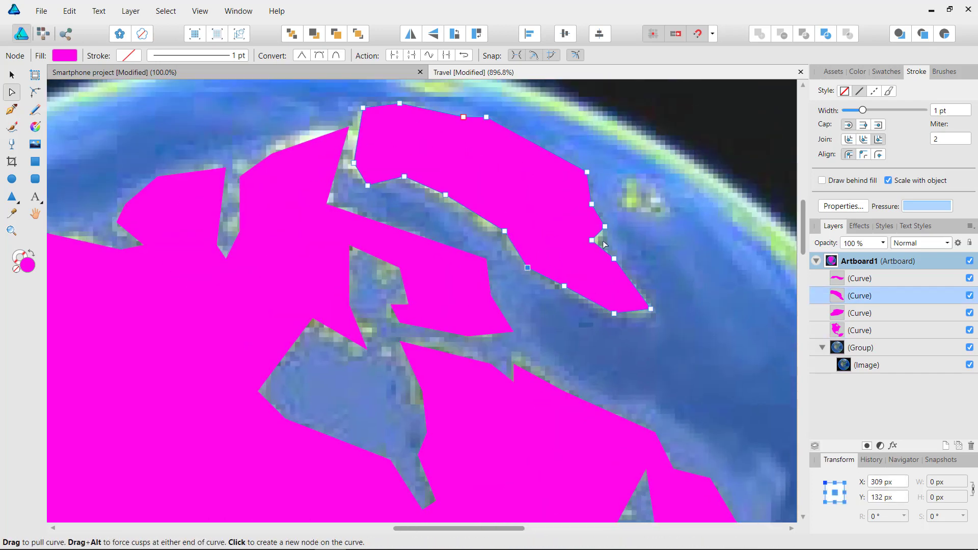
pyautogui.moveTo(592, 242); pyautogui.dragTo(603, 244)
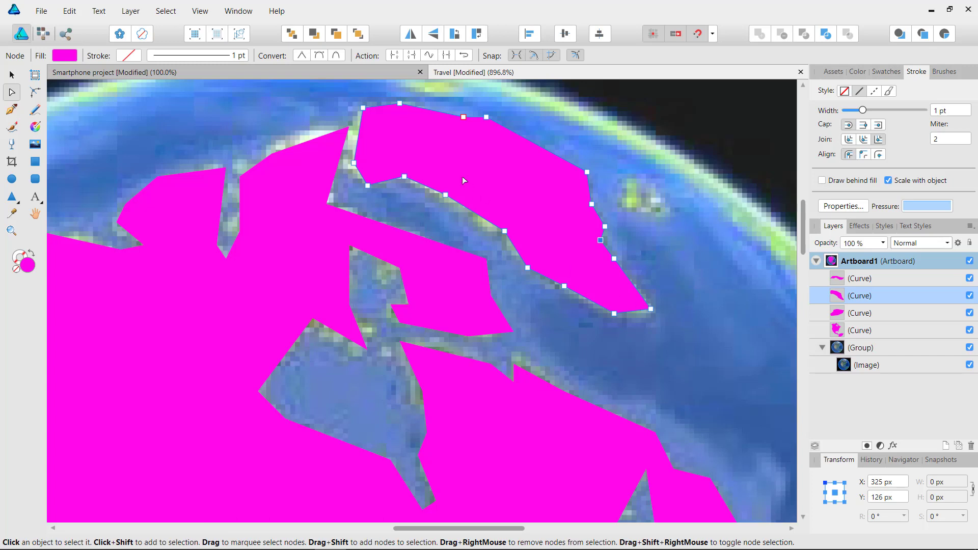
pyautogui.moveTo(367, 186); pyautogui.dragTo(362, 181)
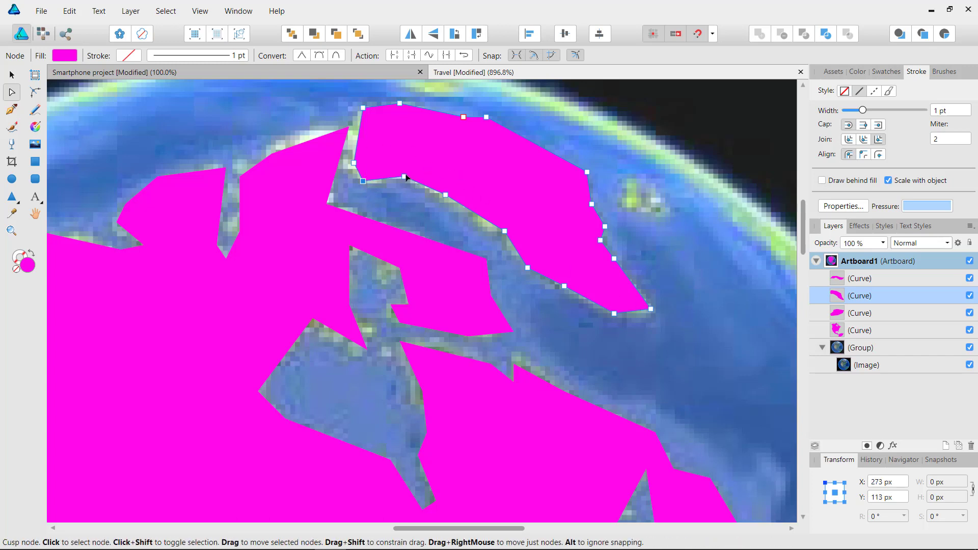
# Reselect the main landmass curve and adjust its nodes along the Canadian Arctic islands to match the reference coastline
pyautogui.click(304, 156)
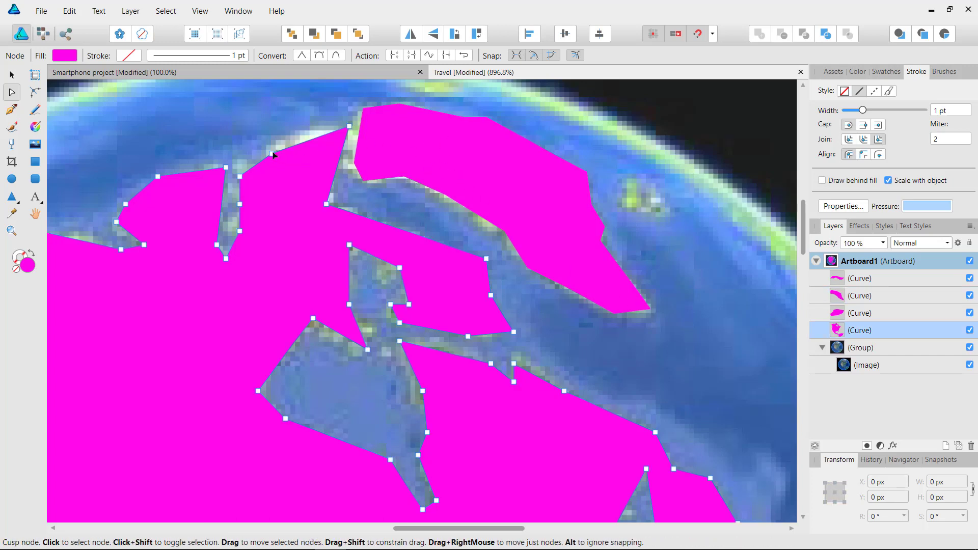
pyautogui.moveTo(272, 152); pyautogui.dragTo(267, 144)
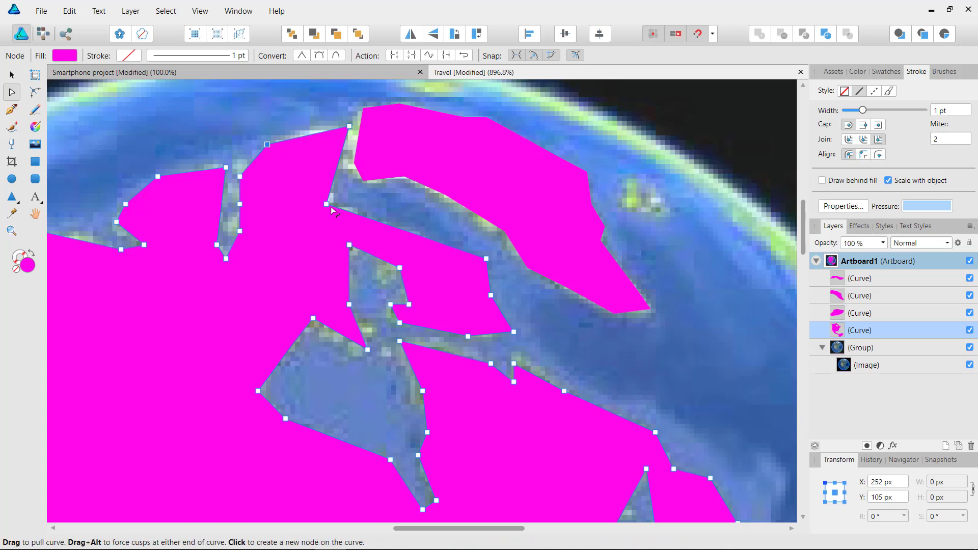
pyautogui.moveTo(327, 204); pyautogui.dragTo(418, 226)
pyautogui.press('Up')
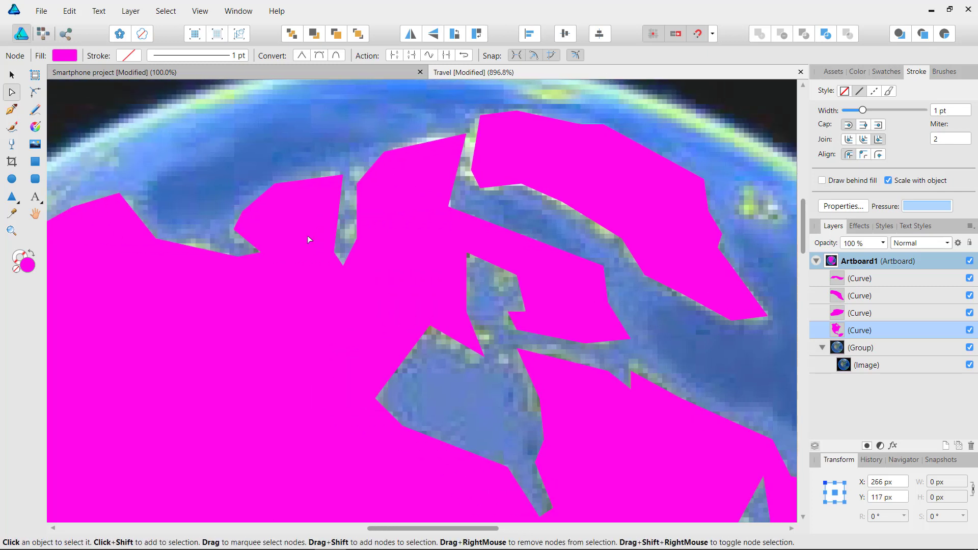
pyautogui.moveTo(237, 256); pyautogui.dragTo(233, 251)
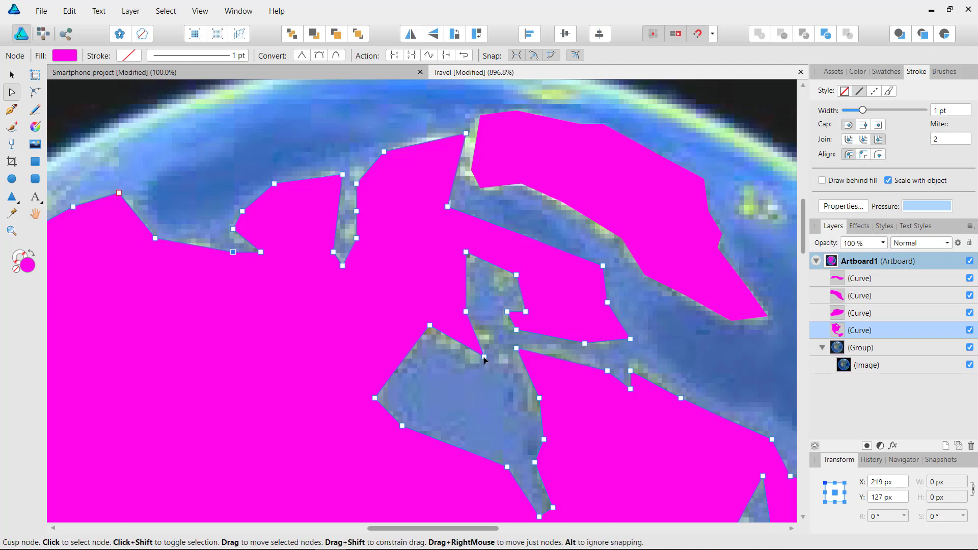
# Reshape the landmass north of Hudson Bay by moving one node and adding two, and add another on Quebec's northern coast
pyautogui.moveTo(484, 357); pyautogui.dragTo(479, 366)
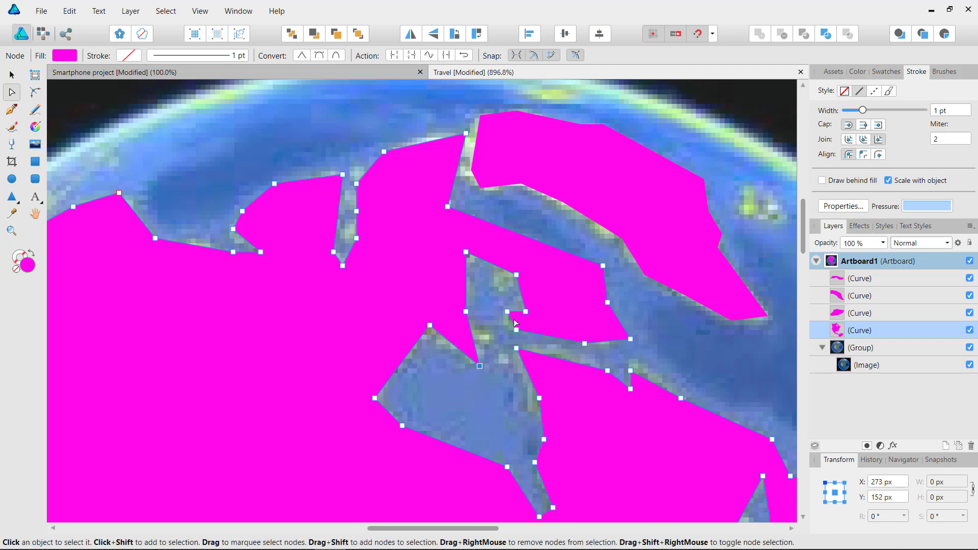
pyautogui.click(489, 287)
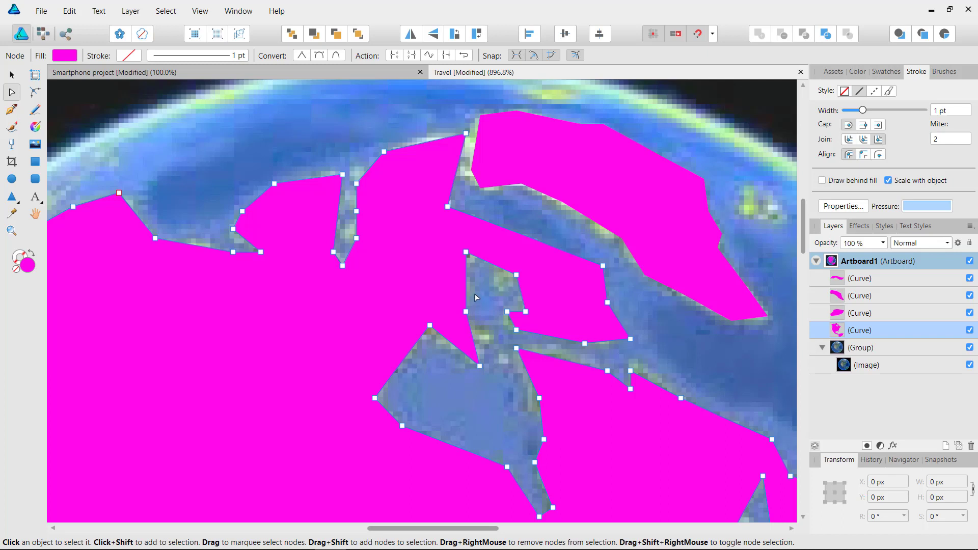
pyautogui.click(472, 336)
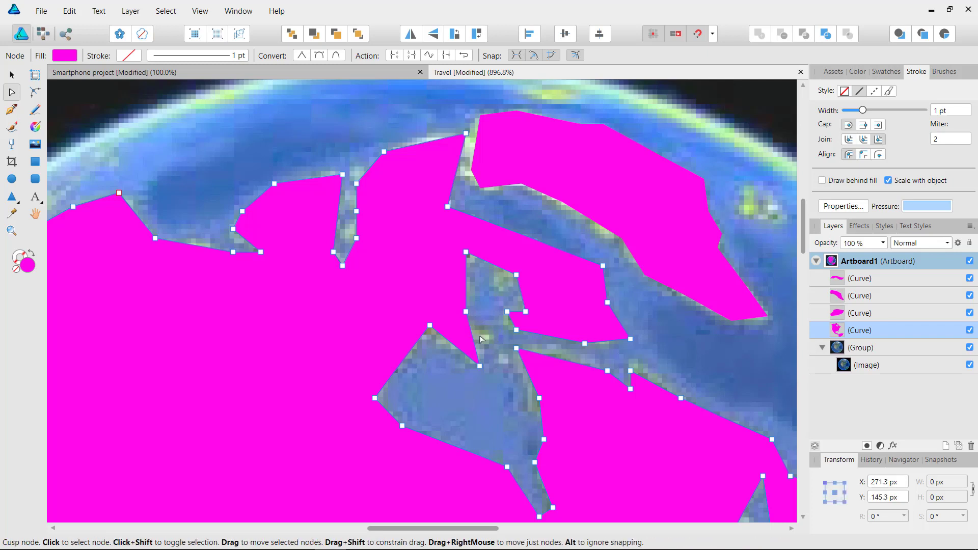
pyautogui.moveTo(471, 337); pyautogui.dragTo(491, 338)
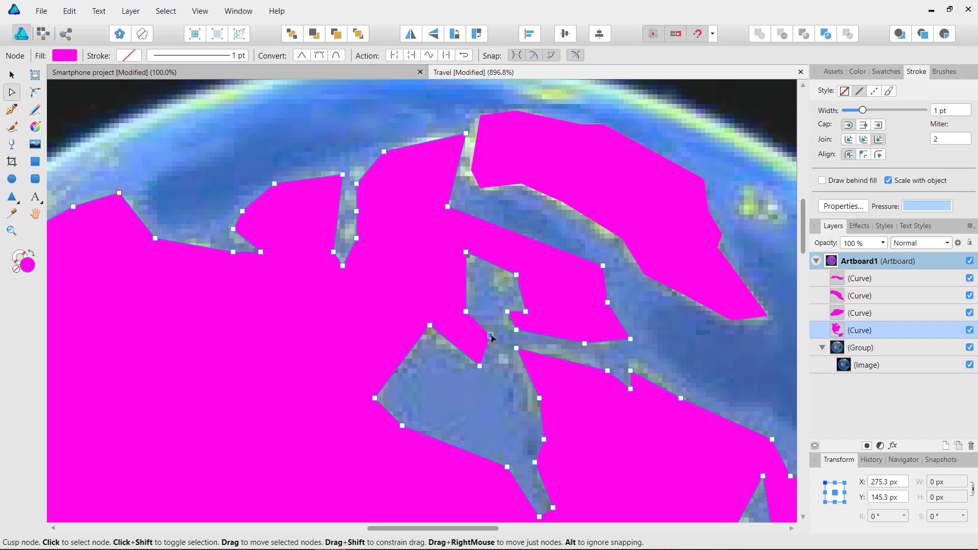
pyautogui.click(452, 346)
pyautogui.moveTo(453, 346); pyautogui.dragTo(445, 355)
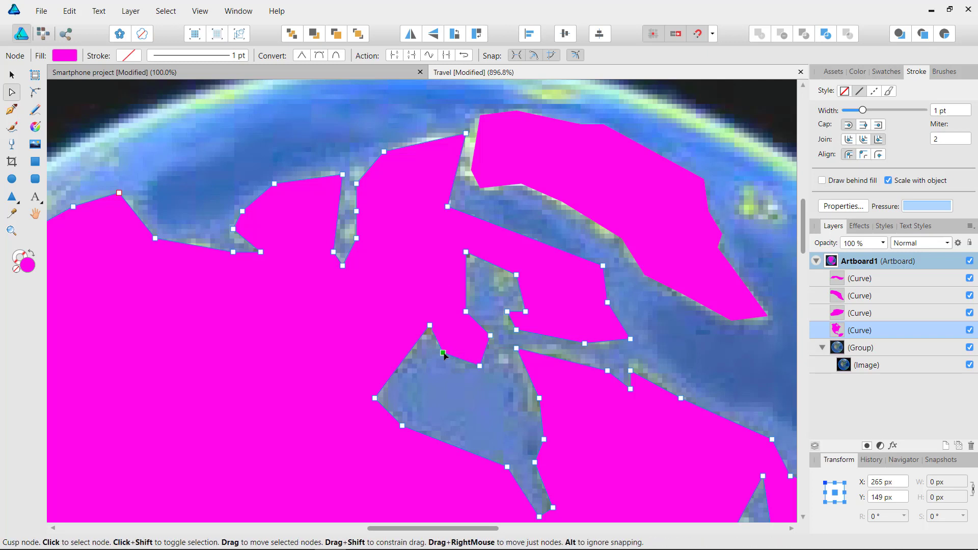
pyautogui.click(659, 386)
pyautogui.moveTo(658, 386); pyautogui.dragTo(658, 379)
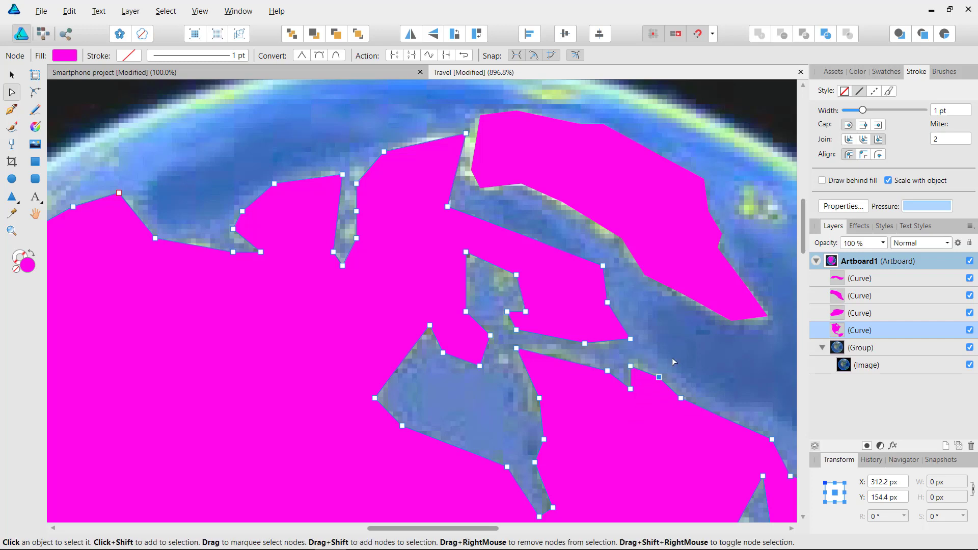
# Fill the Greenland curve with white from the Travel palette and deselect it
pyautogui.hotkey('ctrl', '0')
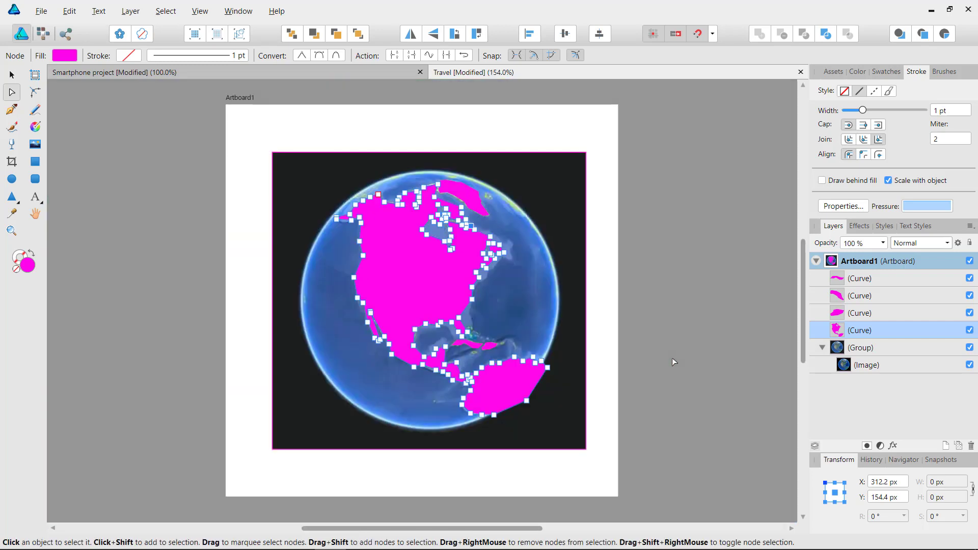
pyautogui.click(635, 354)
pyautogui.click(13, 75)
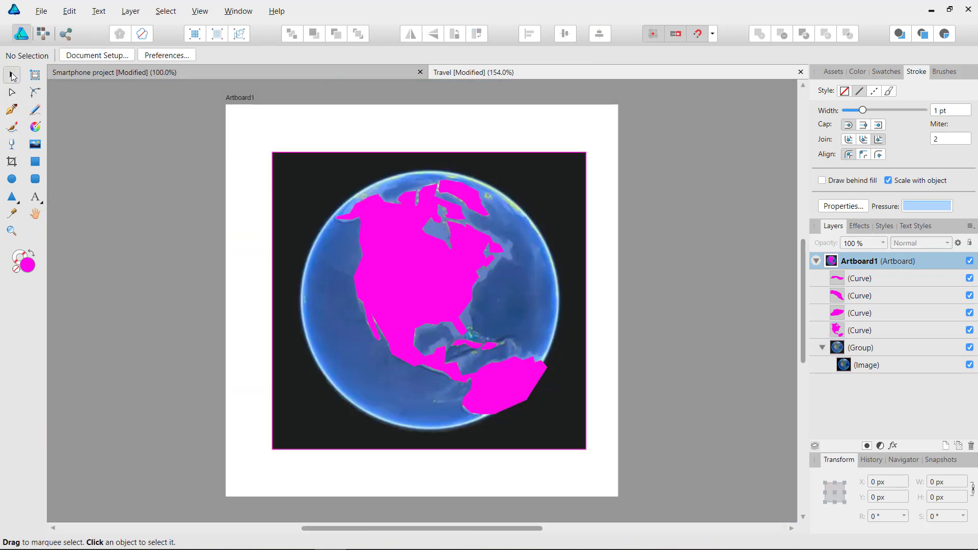
pyautogui.click(467, 191)
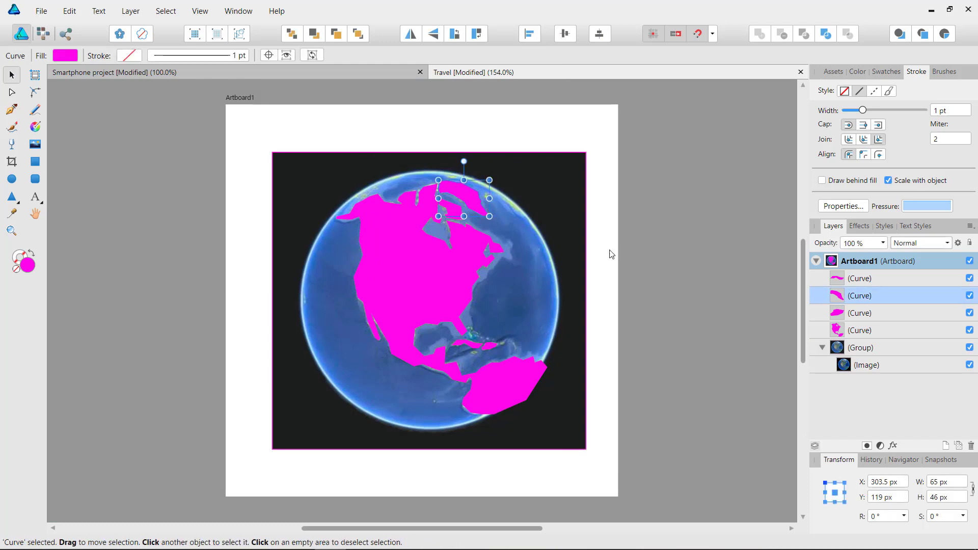
pyautogui.click(886, 71)
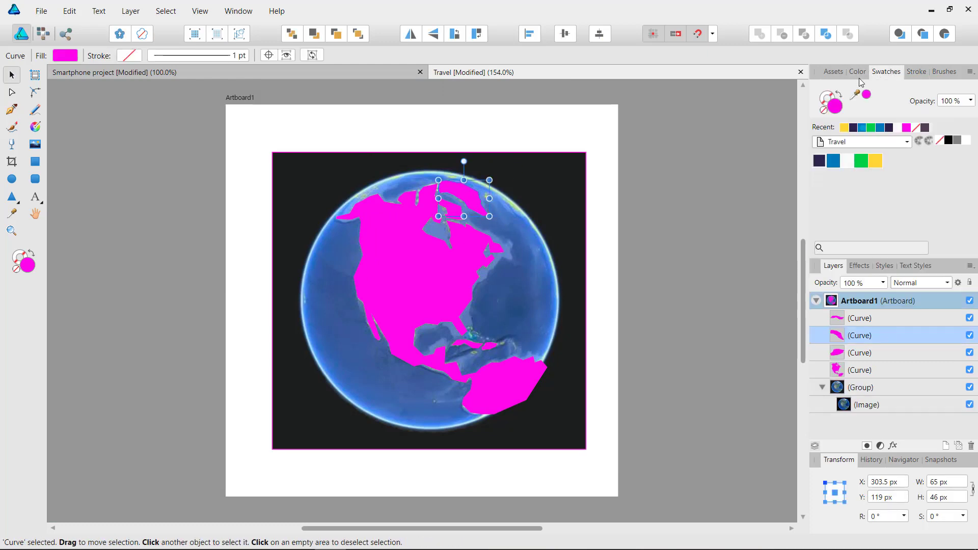
pyautogui.click(848, 162)
pyautogui.click(681, 230)
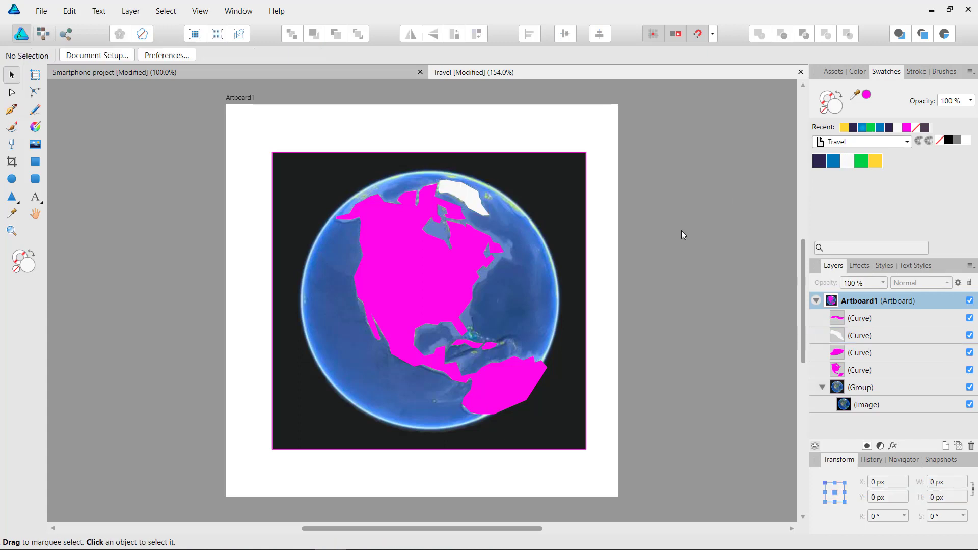
# Fill the main landmass, South America and Caribbean island curves with green from the Travel palette
pyautogui.click(427, 287)
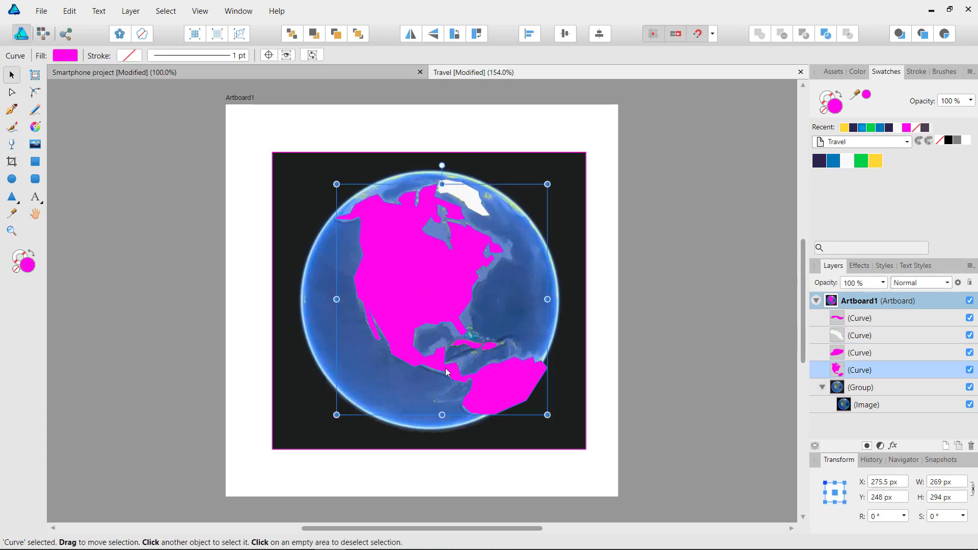
pyautogui.keyDown('shift'); pyautogui.click(476, 344); pyautogui.keyUp('shift')
pyautogui.keyDown('shift'); pyautogui.click(491, 346); pyautogui.keyUp('shift')
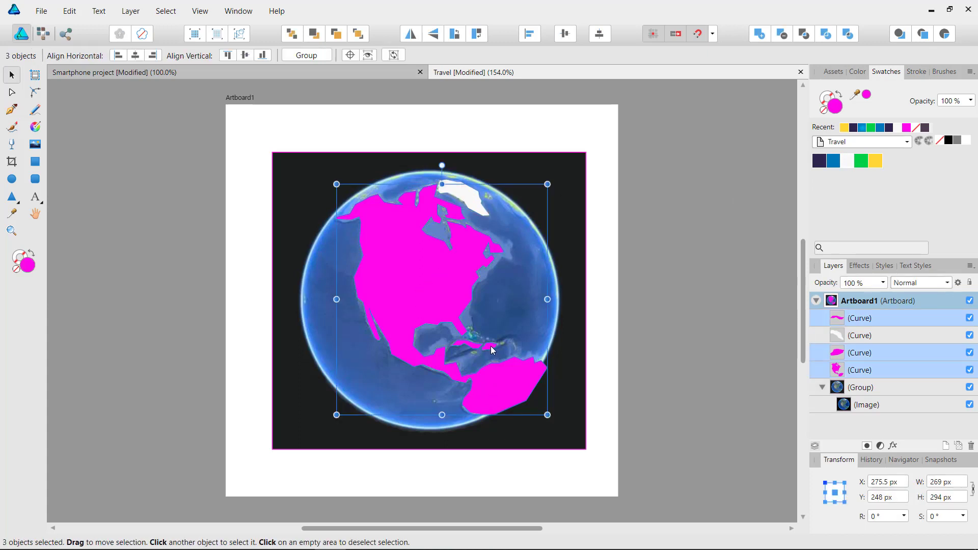
pyautogui.click(861, 162)
pyautogui.click(718, 254)
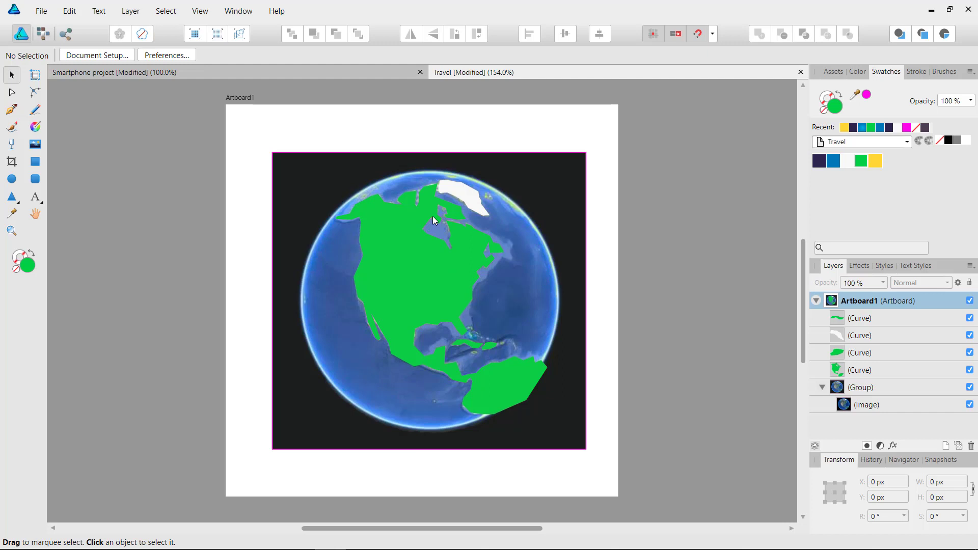
# Draw a circle about 336 px wide around the globe with no fill and a yellow Travel palette stroke
pyautogui.click(11, 179)
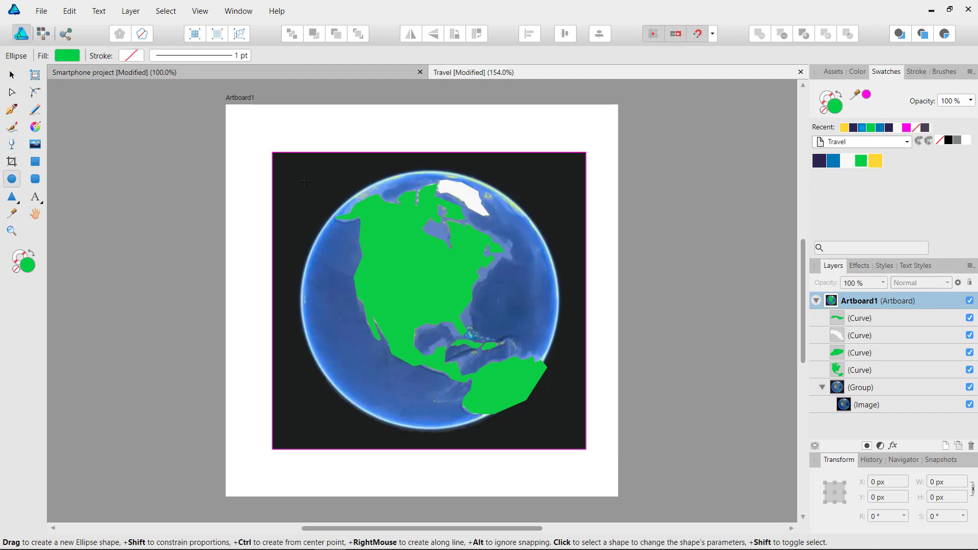
pyautogui.moveTo(304, 179)
pyautogui.mouseDown()
pyautogui.moveTo(357, 249)
pyautogui.moveTo(576, 463)
pyautogui.moveTo(553, 438)
pyautogui.moveTo(560, 445)
pyautogui.mouseUp()
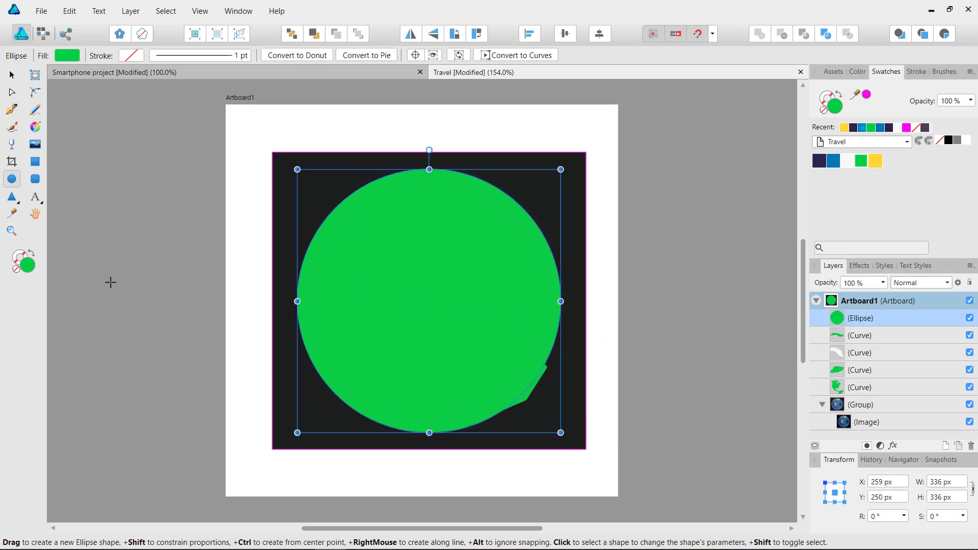
pyautogui.hotkey('shift', 'x')
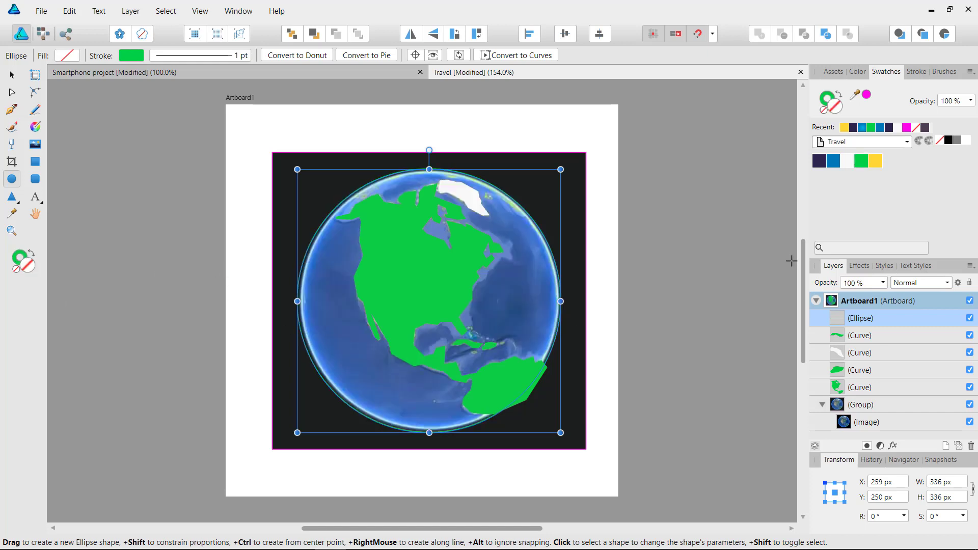
pyautogui.click(879, 161)
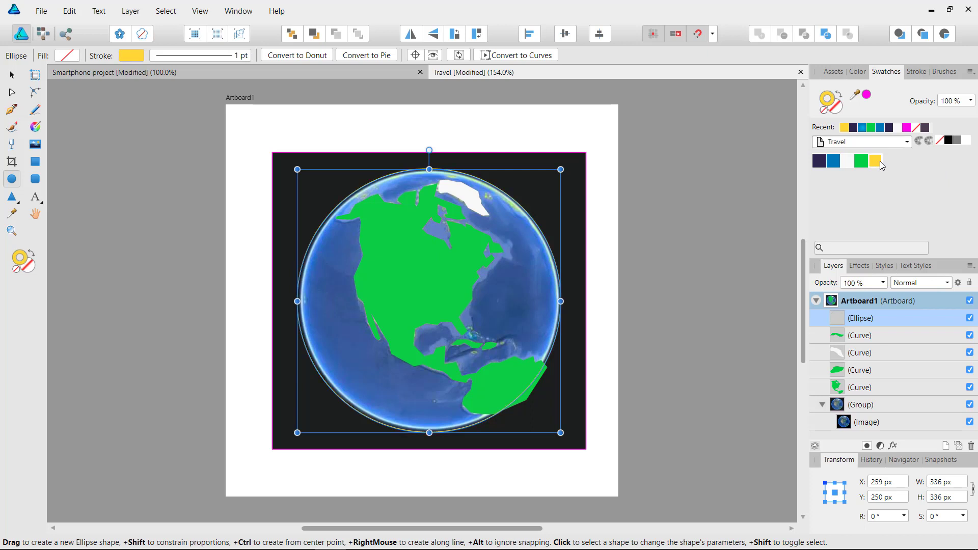
pyautogui.press('v')
pyautogui.click(704, 207)
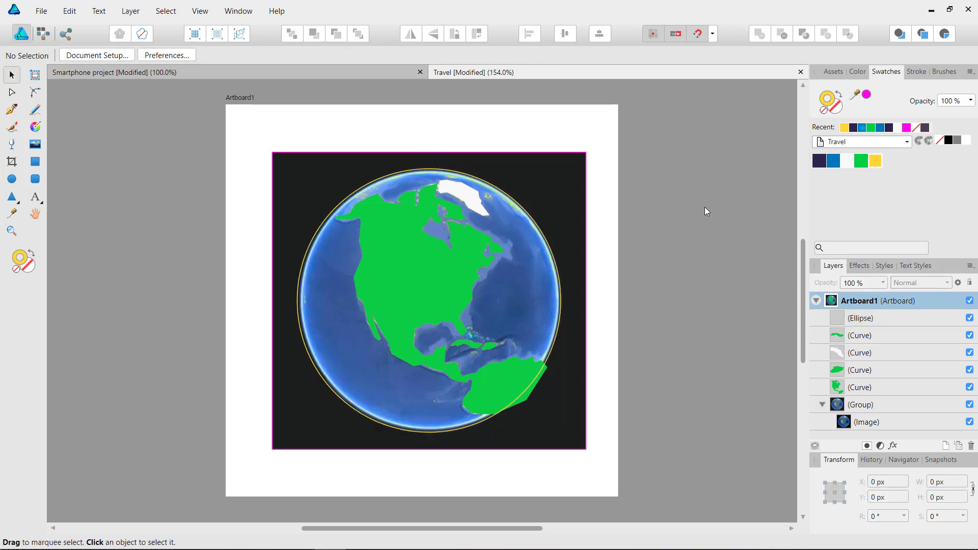
# Shrink the yellow circle to about 330 px so it fits the edge of the globe in the reference image
pyautogui.click(427, 169)
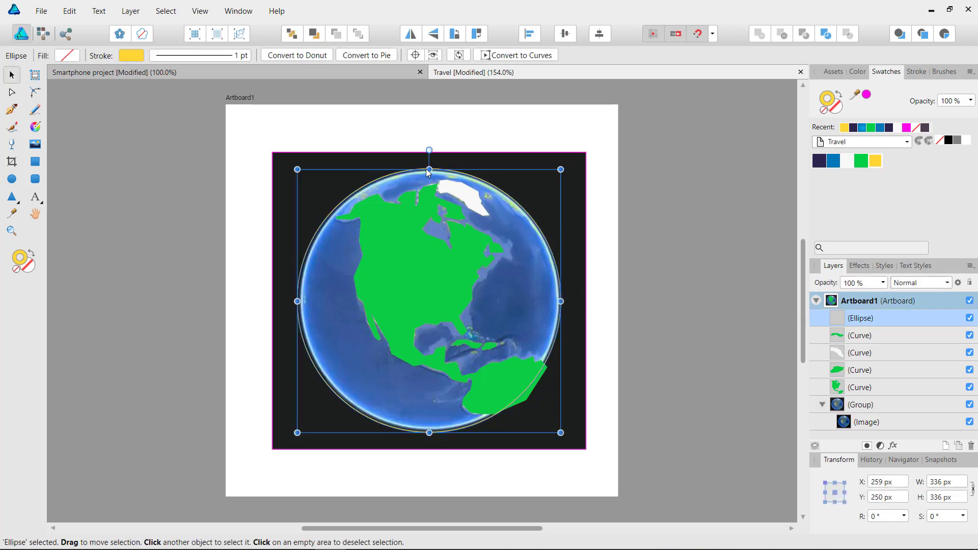
pyautogui.moveTo(559, 168); pyautogui.dragTo(556, 169)
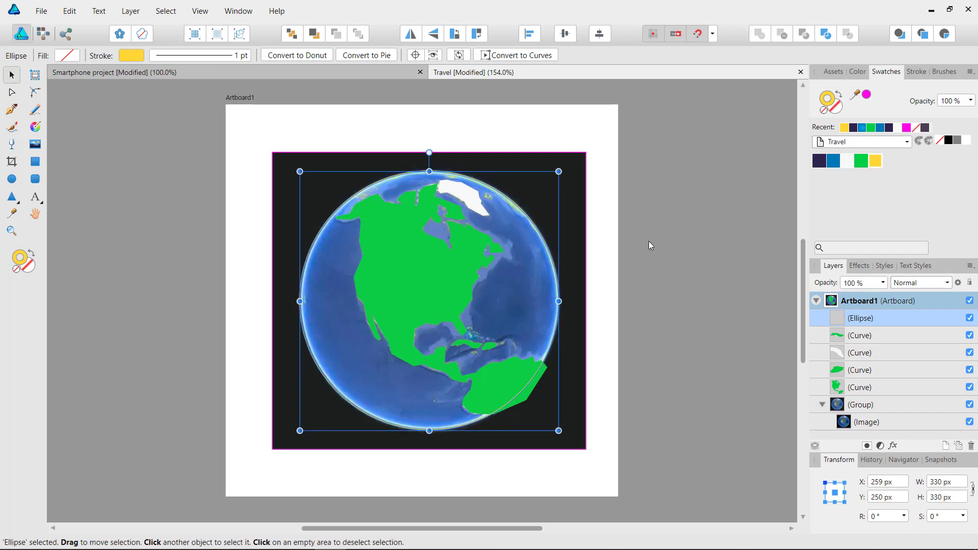
pyautogui.click(649, 242)
# Select all four land curves, including Greenland, and cut them from the artboard
pyautogui.click(469, 198)
pyautogui.keyDown('shift'); pyautogui.click(397, 239); pyautogui.keyUp('shift')
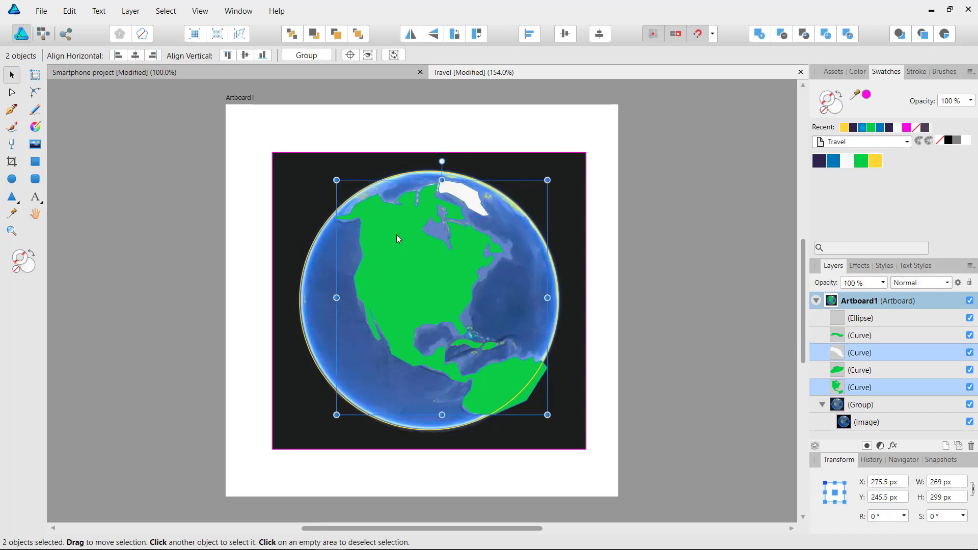
pyautogui.keyDown('shift'); pyautogui.click(497, 347); pyautogui.keyUp('shift')
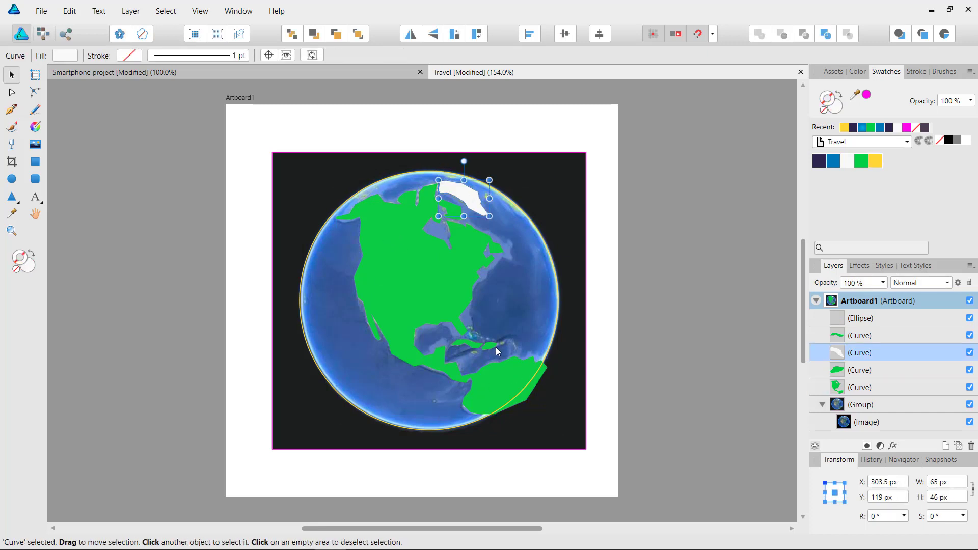
pyautogui.click(869, 389)
pyautogui.keyDown('shift'); pyautogui.click(870, 336); pyautogui.keyUp('shift')
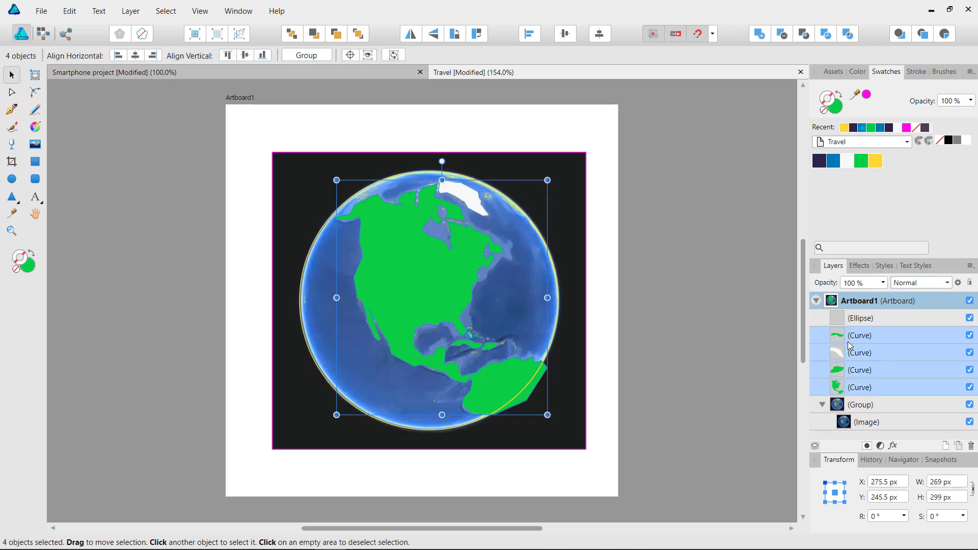
pyautogui.press('Delete')
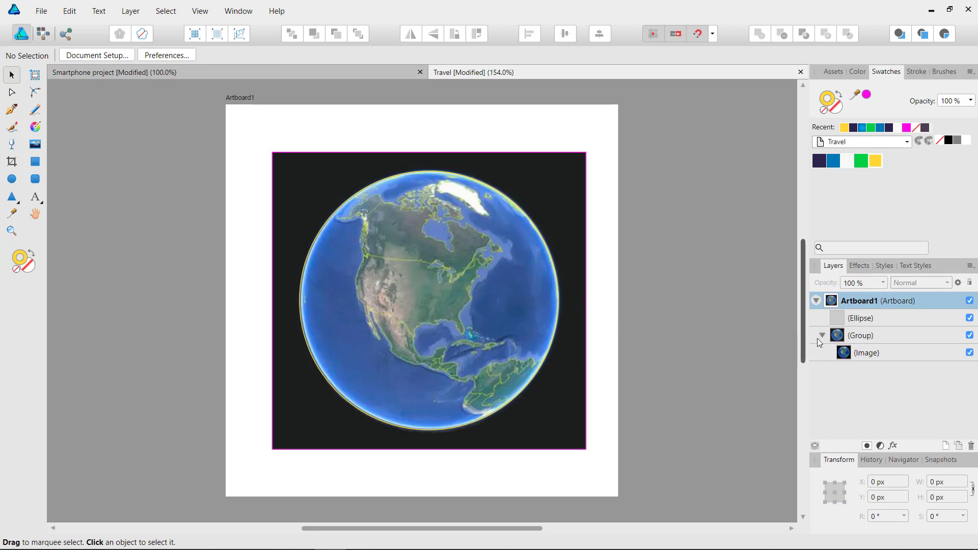
# Paste the cut land curves inside the yellow circle so that it clips them
pyautogui.click(861, 319)
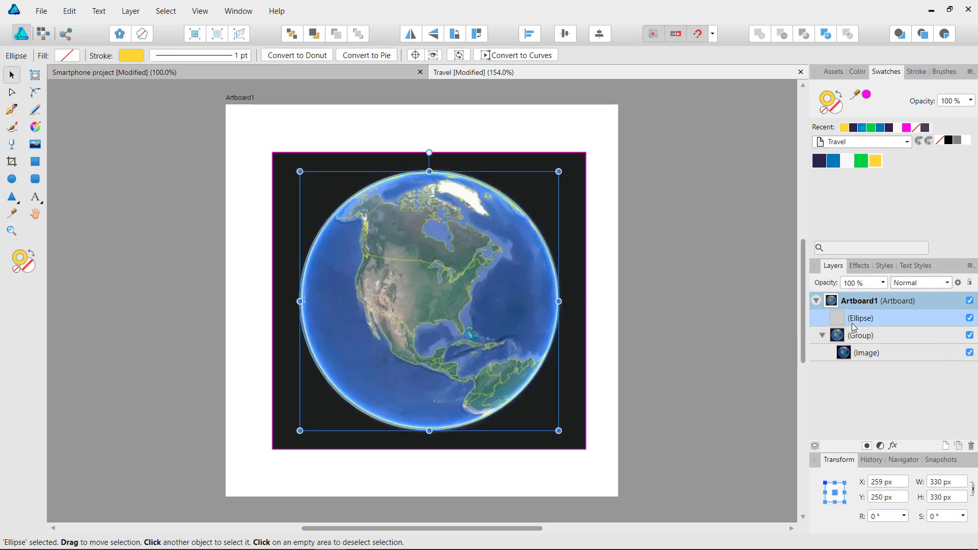
pyautogui.click(944, 33)
pyautogui.hotkey('ctrl', 'v')
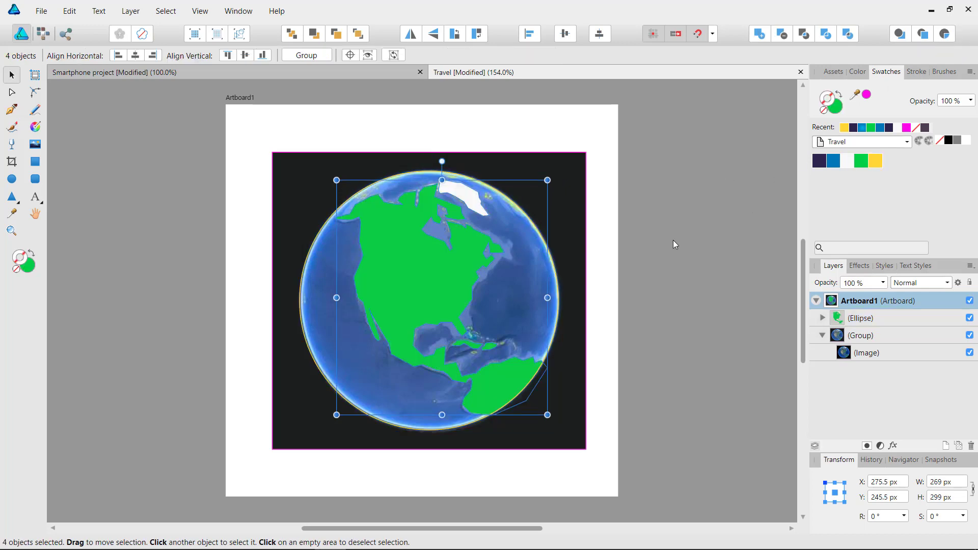
pyautogui.click(665, 246)
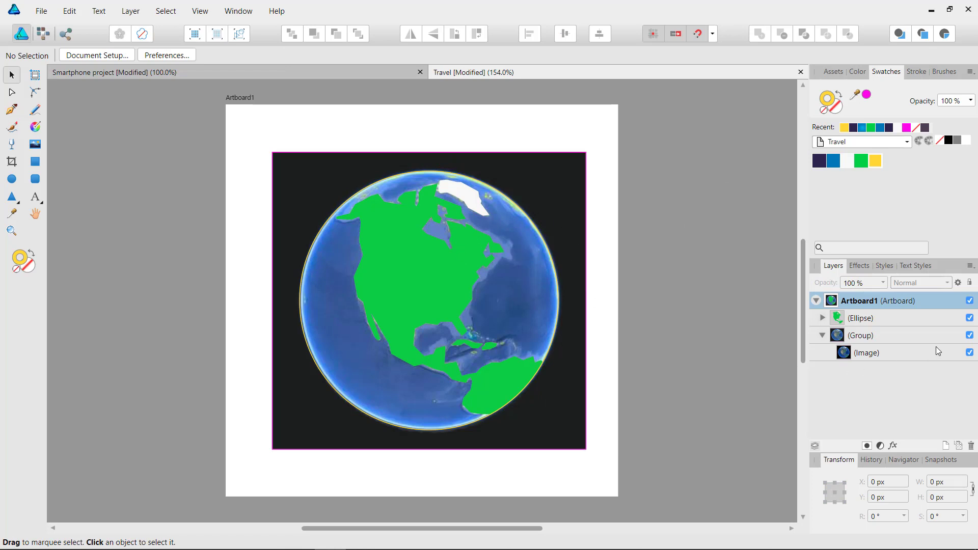
# Hide the group containing the globe reference image
pyautogui.click(970, 336)
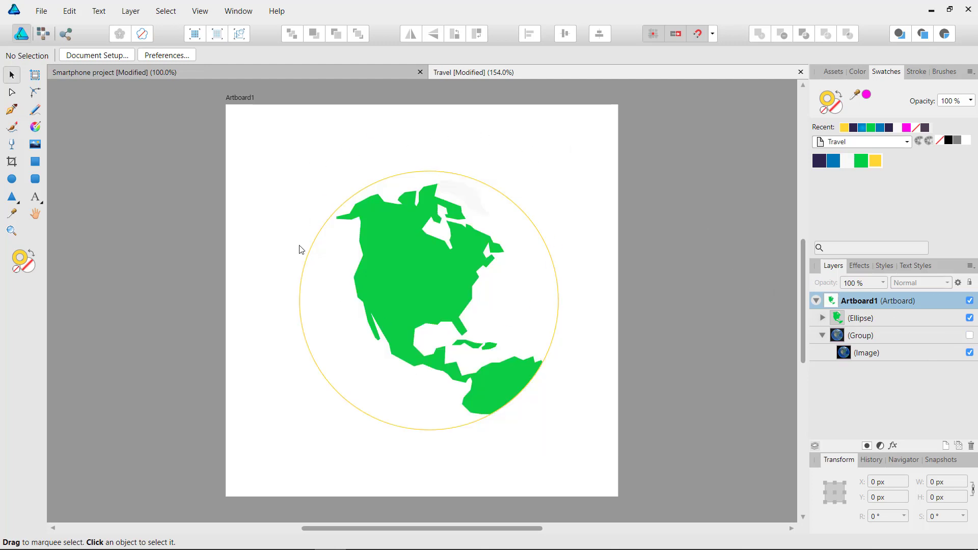
pyautogui.click(540, 235)
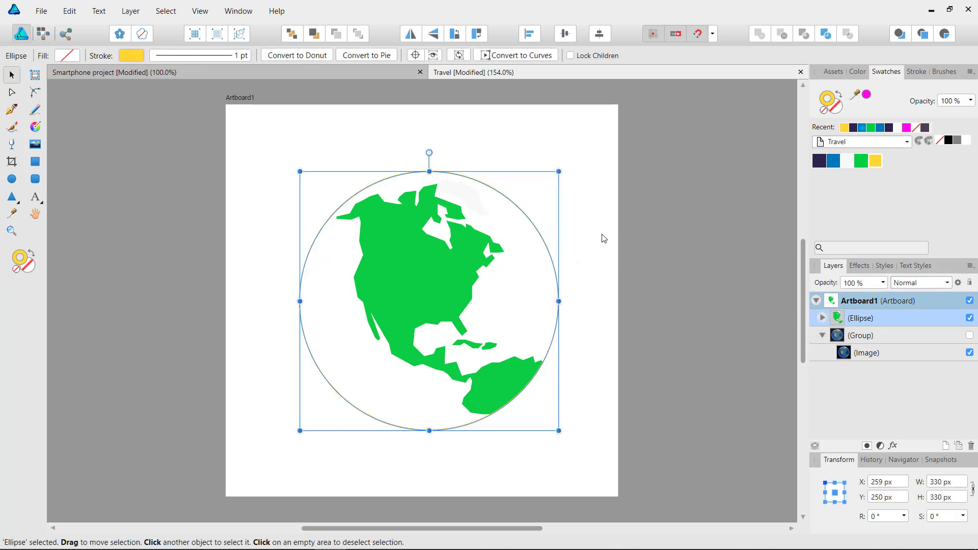
pyautogui.click(585, 228)
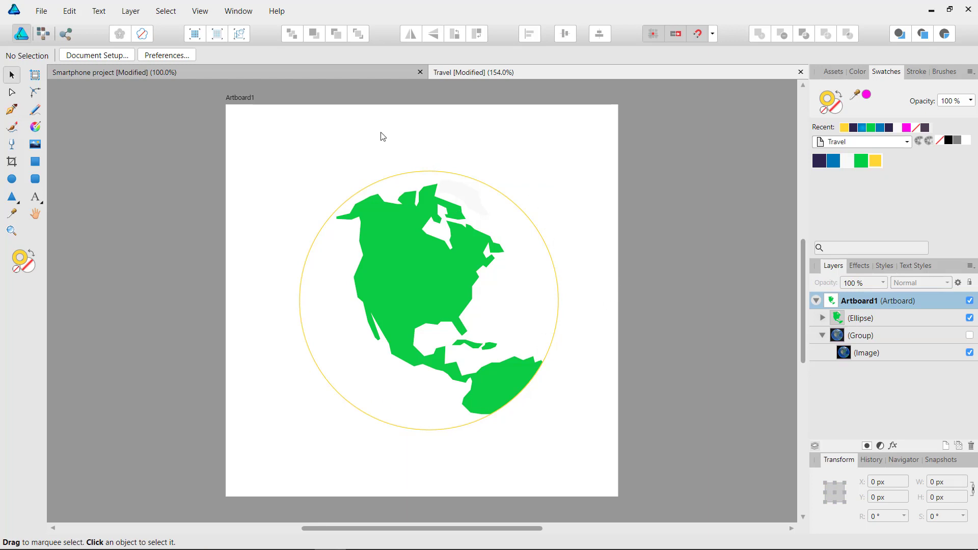
# Scale the clipped globe down to about 230 px and move it toward the artboard's upper middle
pyautogui.moveTo(269, 136); pyautogui.dragTo(592, 471)
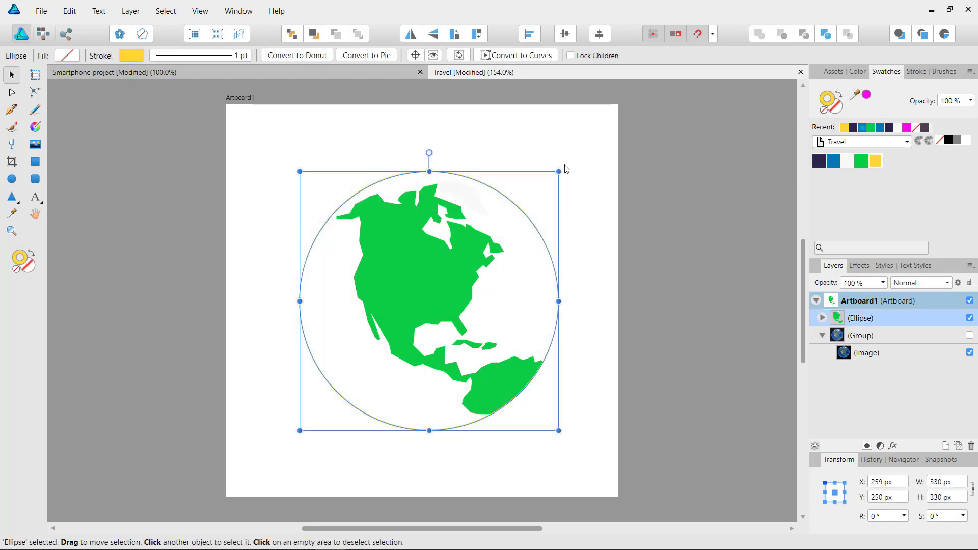
pyautogui.moveTo(558, 171); pyautogui.dragTo(521, 208)
pyautogui.moveTo(463, 268); pyautogui.dragTo(436, 238)
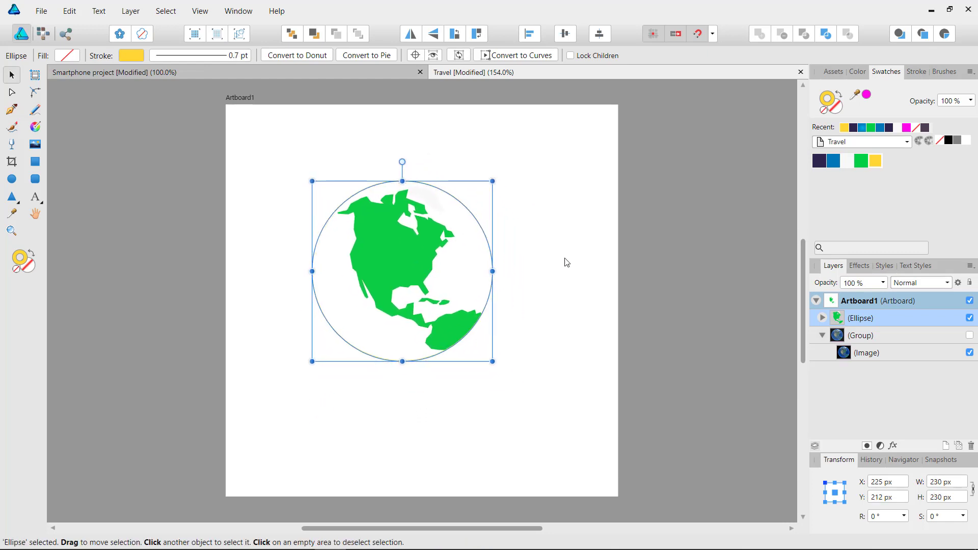
pyautogui.click(567, 262)
# Remove the globe circle's stroke and fill it with blue from the Travel palette
pyautogui.scroll(3, 565, 262)
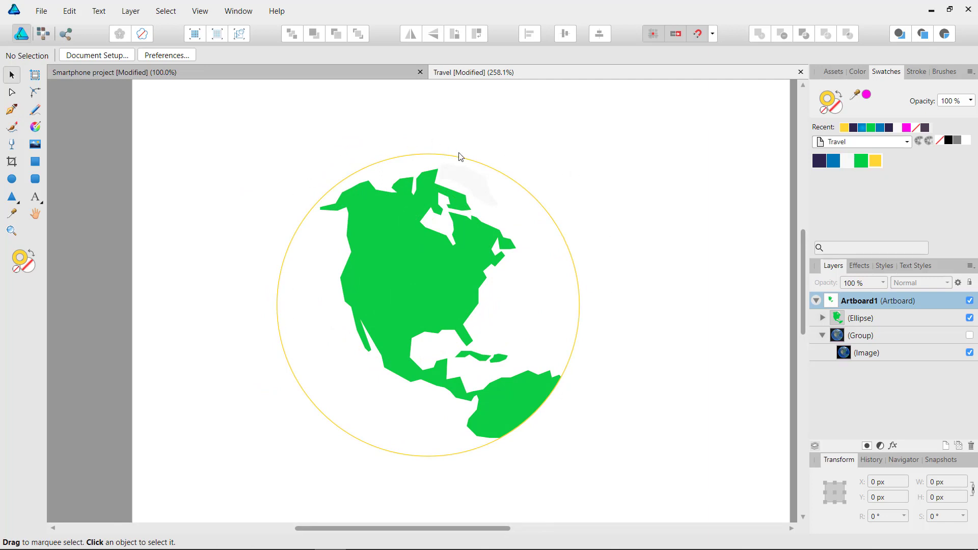
pyautogui.click(579, 290)
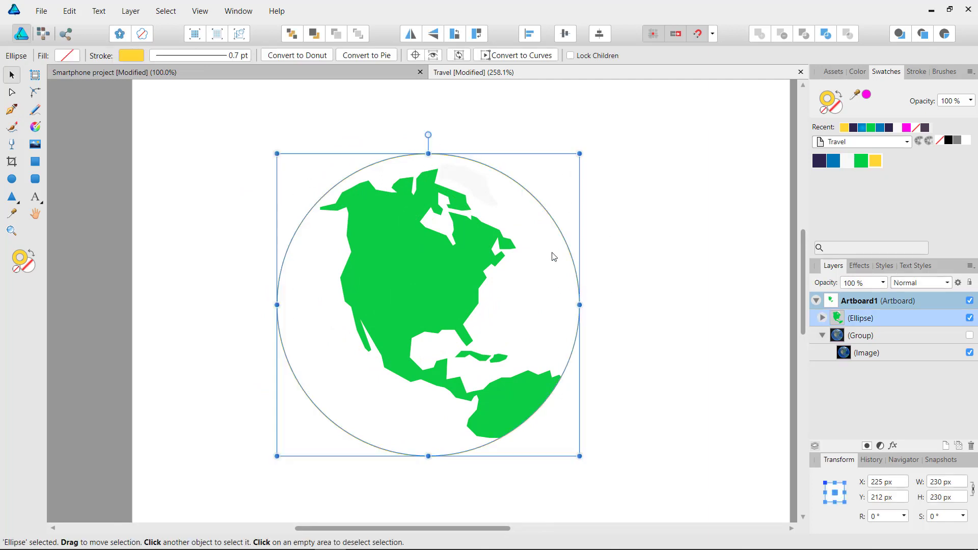
pyautogui.click(822, 318)
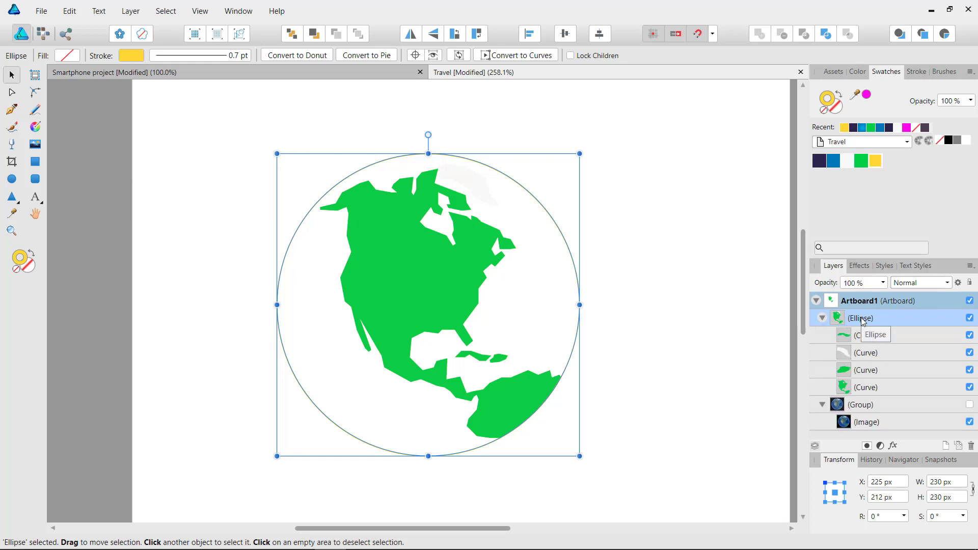
pyautogui.click(28, 260)
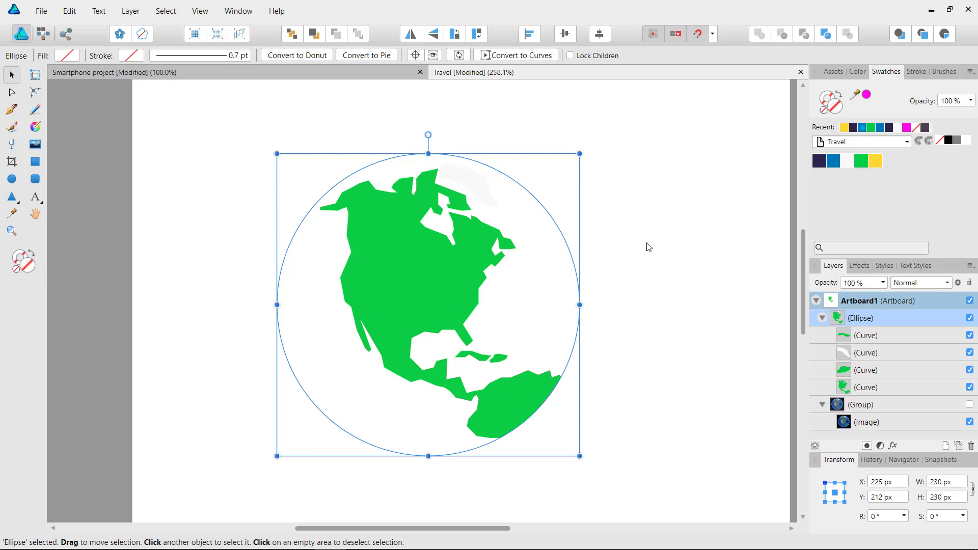
pyautogui.click(834, 164)
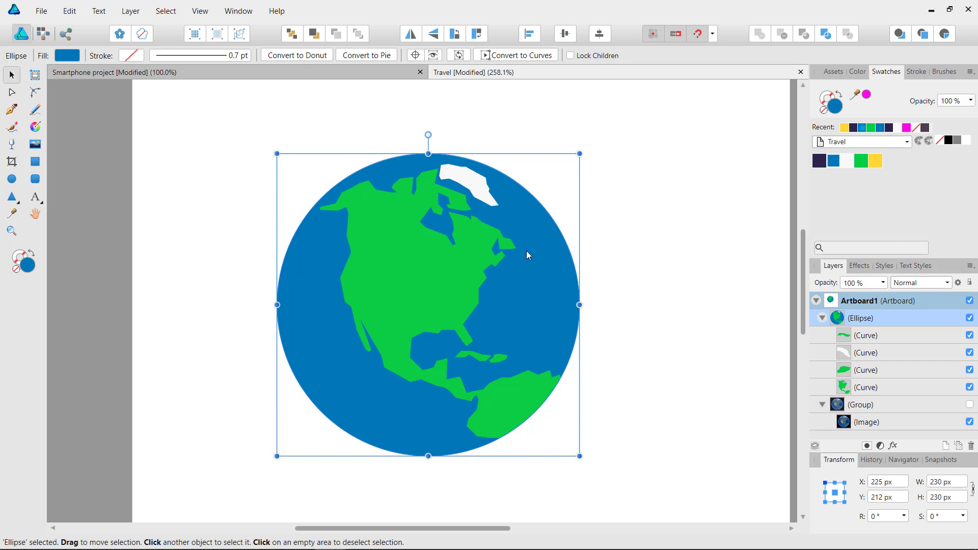
# Give the globe circle an elliptical gradient fill running diagonally from northwestern Canada to the Caribbean islands
pyautogui.click(35, 127)
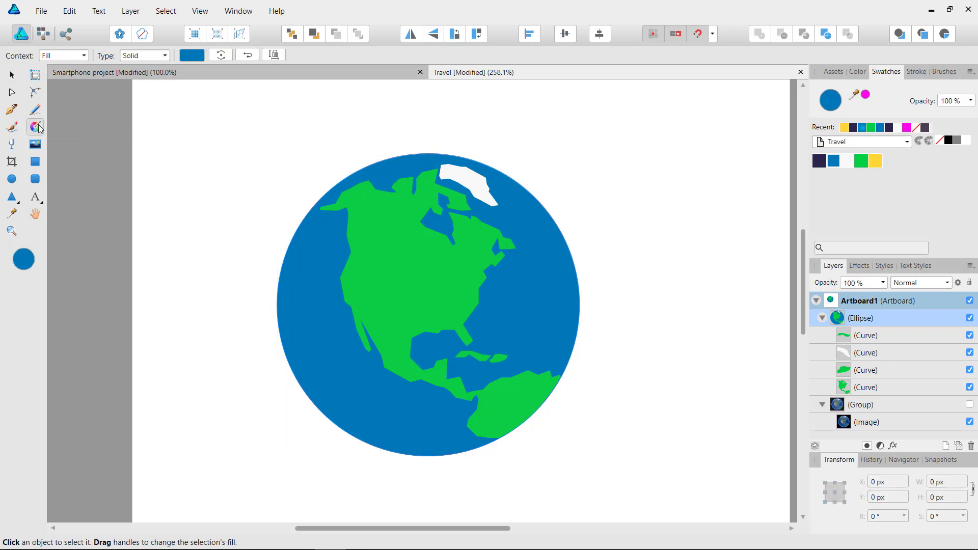
pyautogui.click(165, 56)
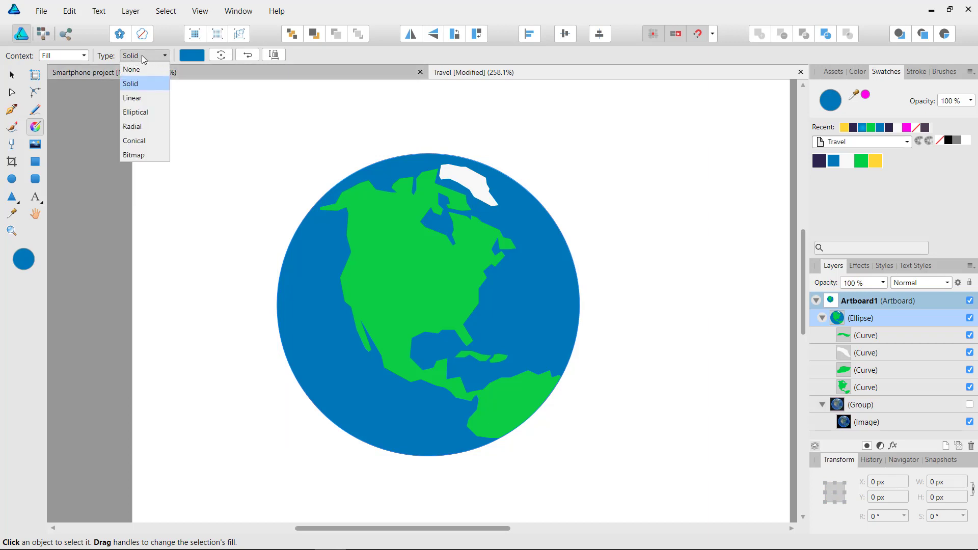
pyautogui.click(144, 114)
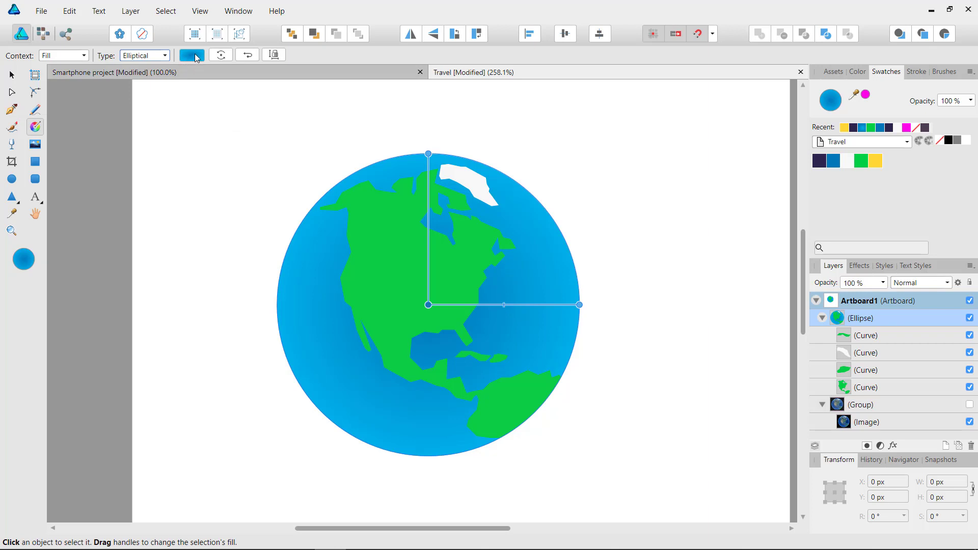
pyautogui.click(196, 57)
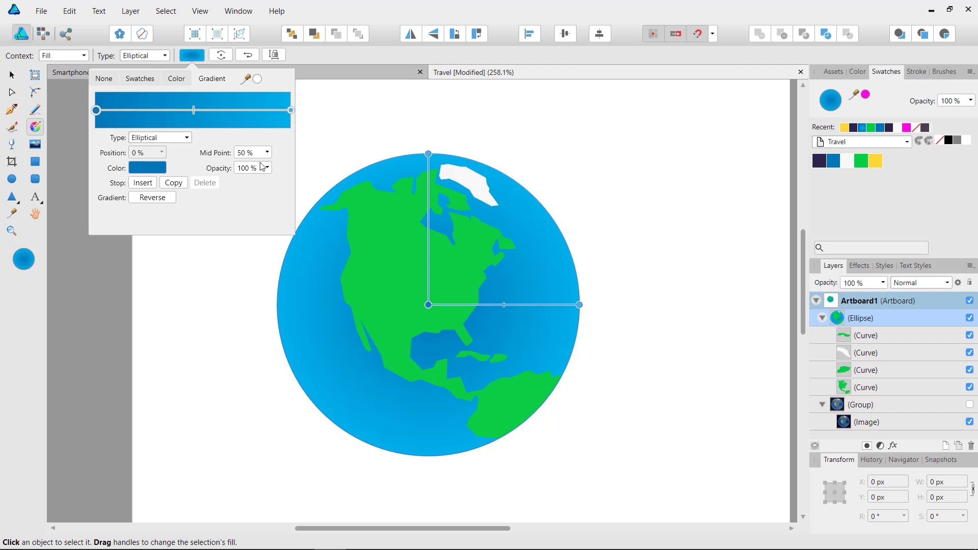
pyautogui.moveTo(387, 222); pyautogui.dragTo(493, 355)
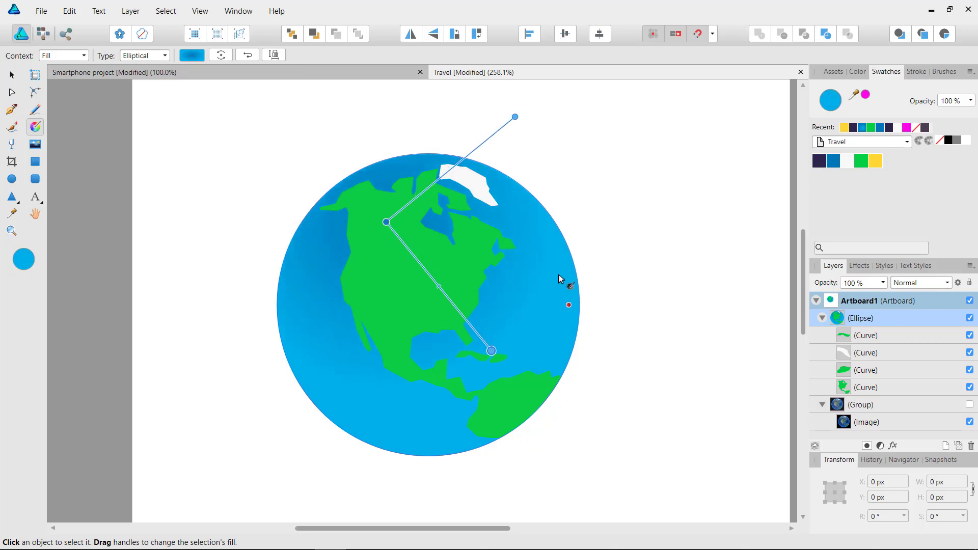
# Reverse the globe's gradient colours and lengthen the gradient diagonally from the landmass's northwest to the Caribbean islands
pyautogui.click(190, 55)
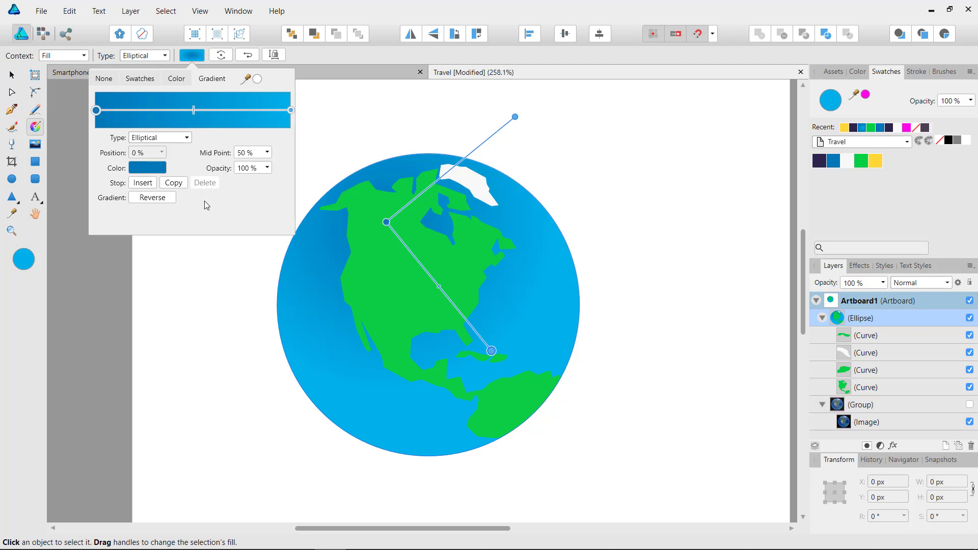
pyautogui.click(153, 198)
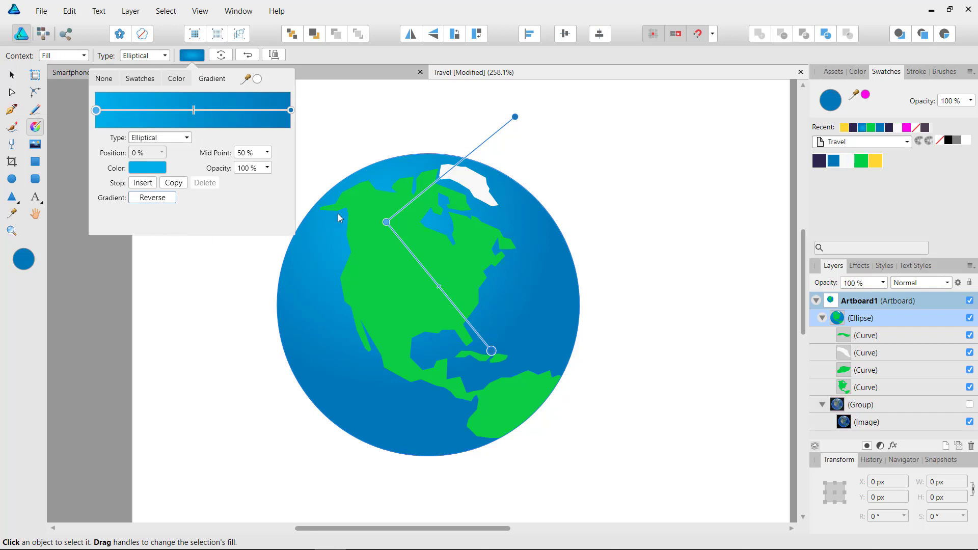
pyautogui.moveTo(369, 203); pyautogui.dragTo(498, 362)
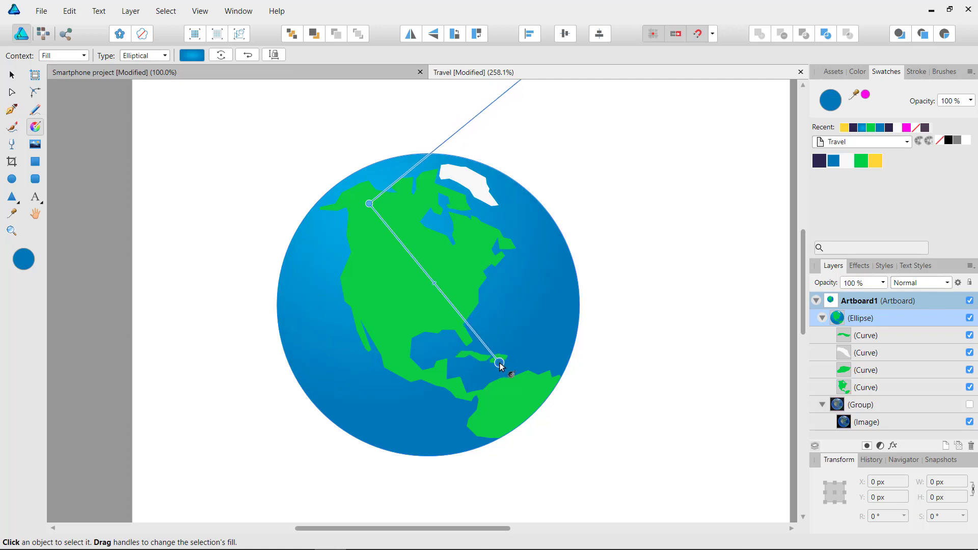
# Collapse the globe ellipse's nested land curves in the layer list and clear the selection
pyautogui.click(12, 74)
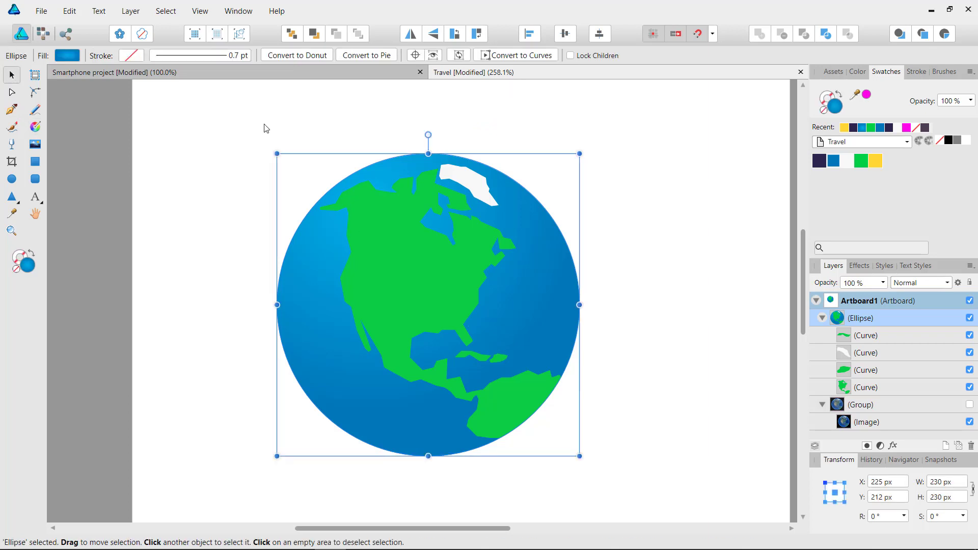
pyautogui.click(265, 128)
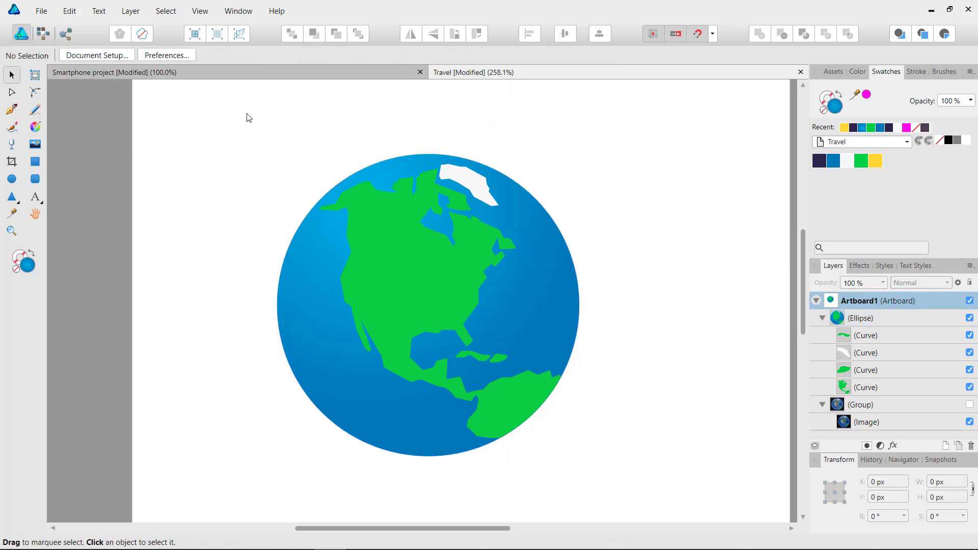
pyautogui.moveTo(233, 115); pyautogui.dragTo(605, 448)
pyautogui.click(534, 287)
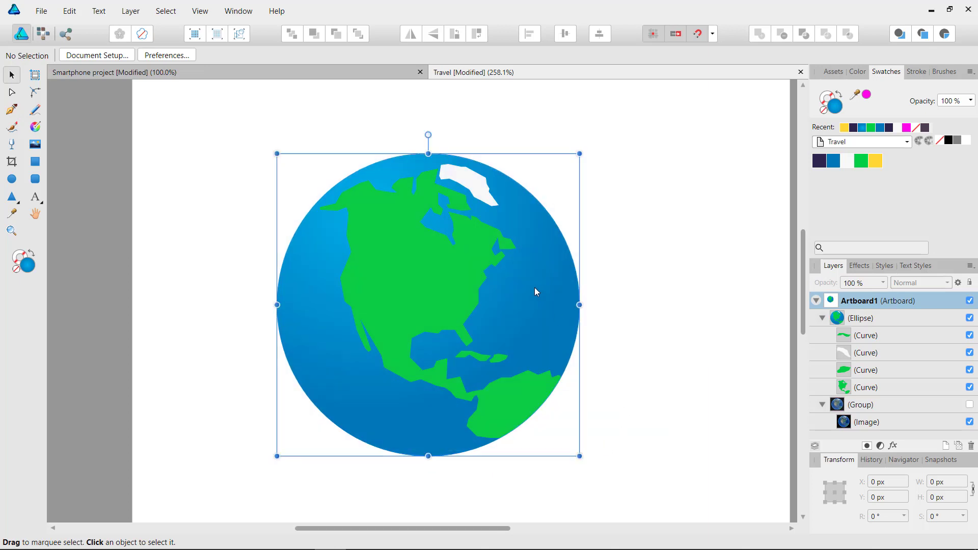
pyautogui.click(822, 318)
pyautogui.click(822, 318)
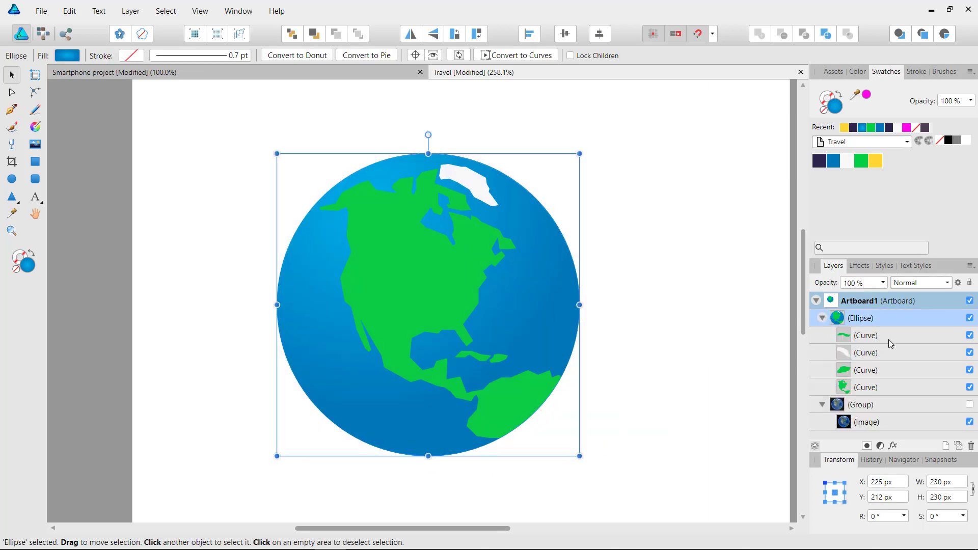
pyautogui.click(823, 317)
pyautogui.click(703, 329)
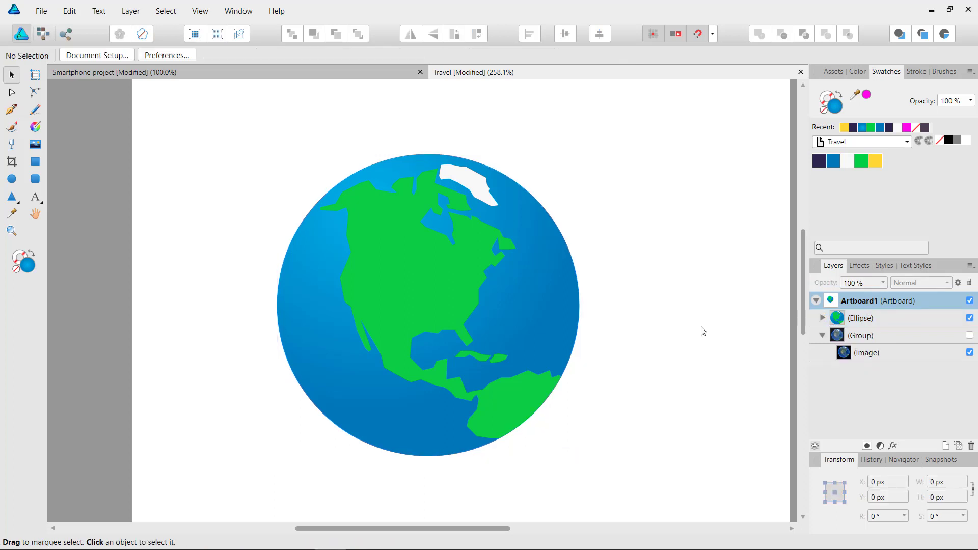
# Draw a circle over the globe and set its width and height to 240 px
pyautogui.click(860, 319)
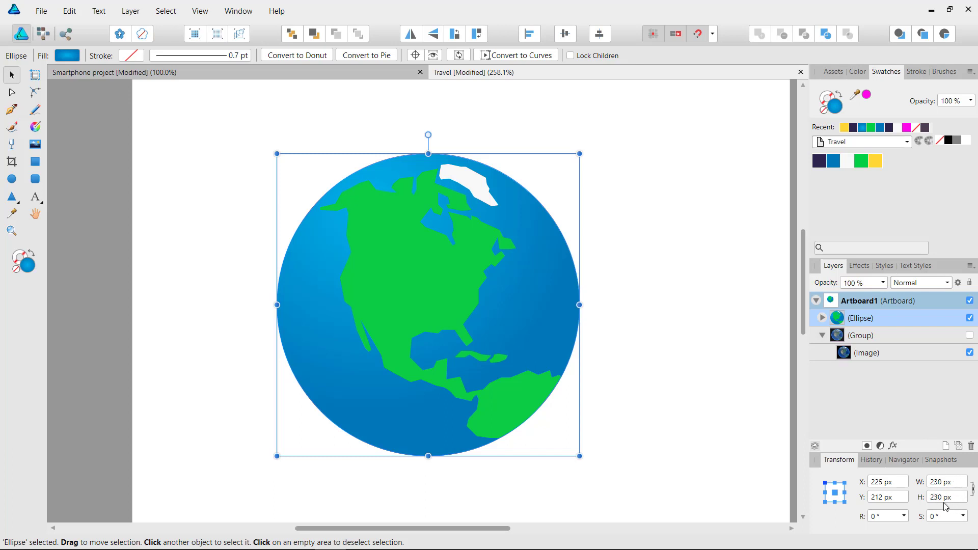
pyautogui.click(229, 163)
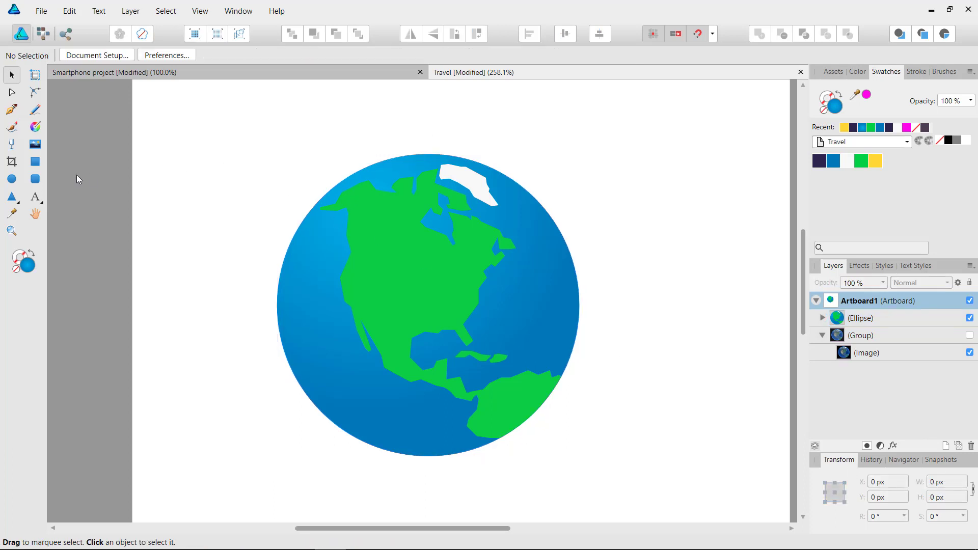
pyautogui.click(11, 179)
pyautogui.moveTo(236, 118)
pyautogui.mouseDown()
pyautogui.moveTo(651, 448)
pyautogui.moveTo(664, 477)
pyautogui.mouseUp()
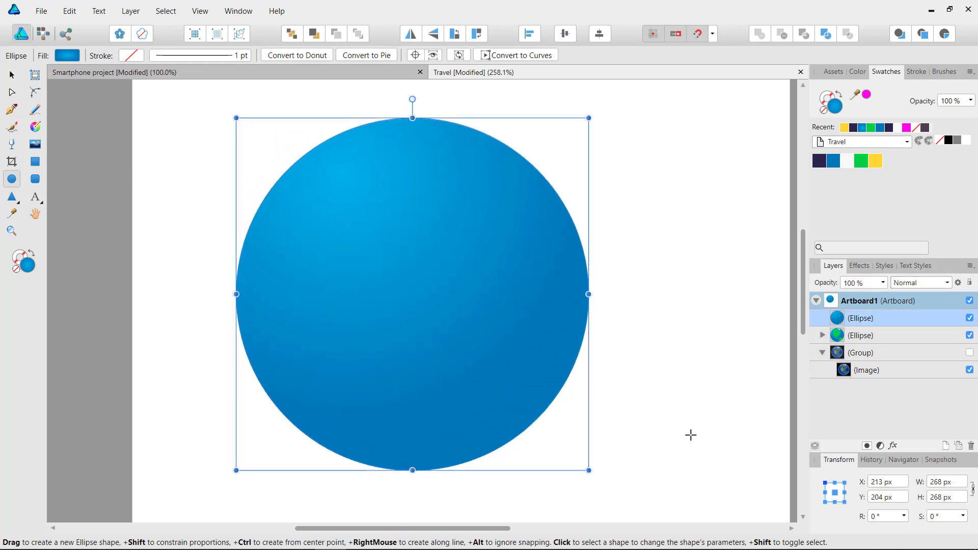
pyautogui.click(954, 485)
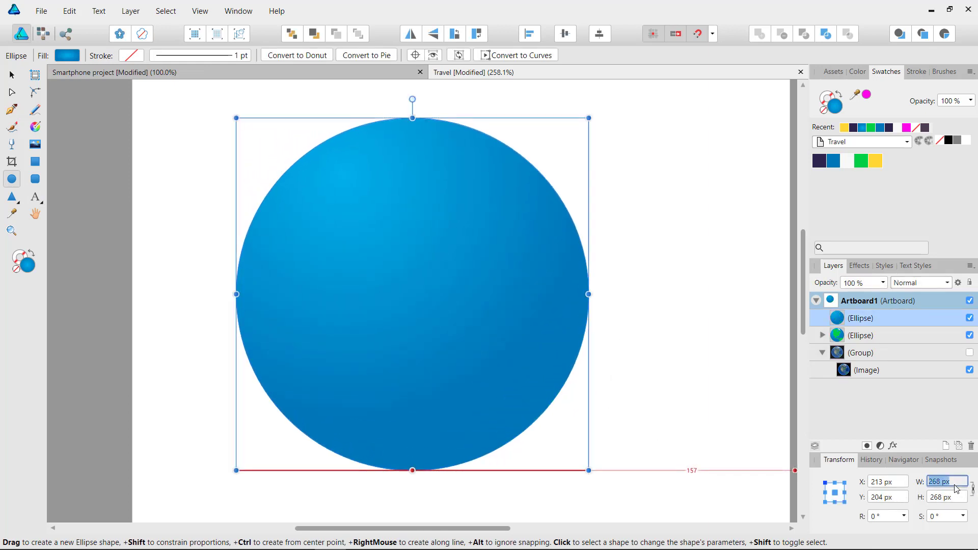
pyautogui.write('240')
pyautogui.press('Return')
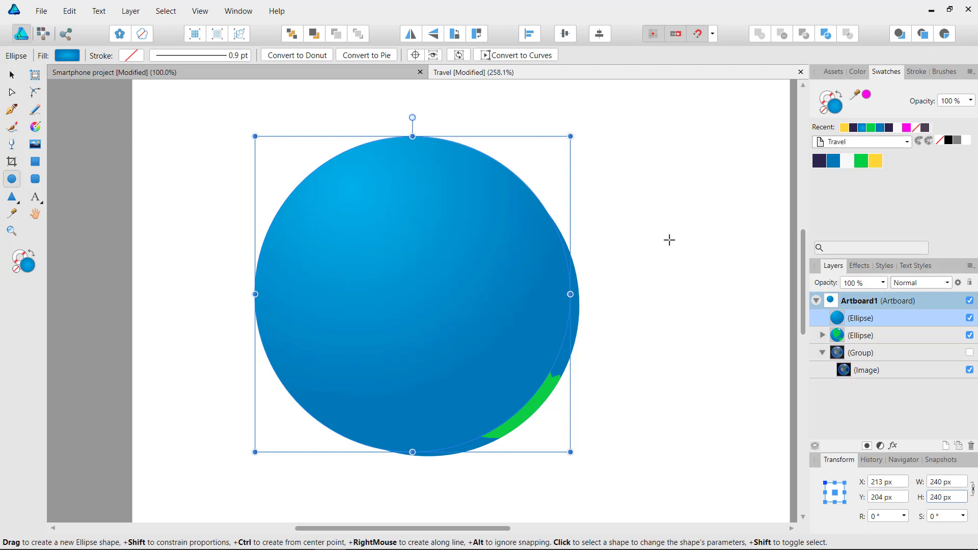
# Fill the 240 px circle with dark navy from the Travel palette and place it at the back, roughly centred behind the globe
pyautogui.click(819, 161)
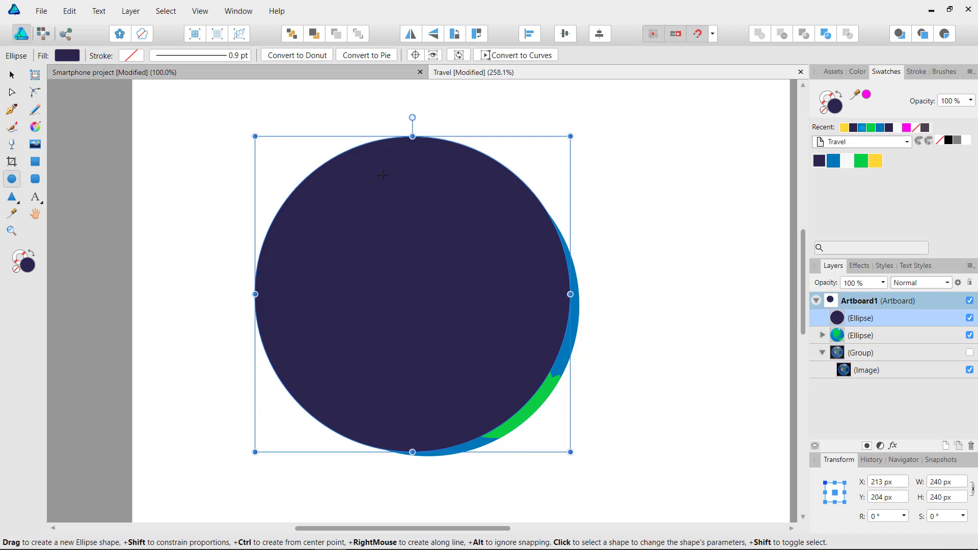
pyautogui.click(12, 75)
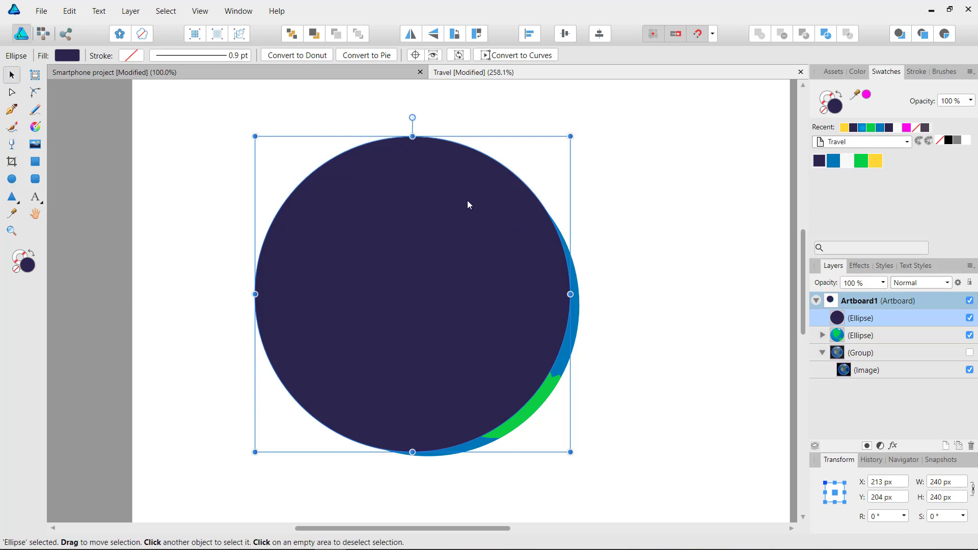
pyautogui.click(292, 34)
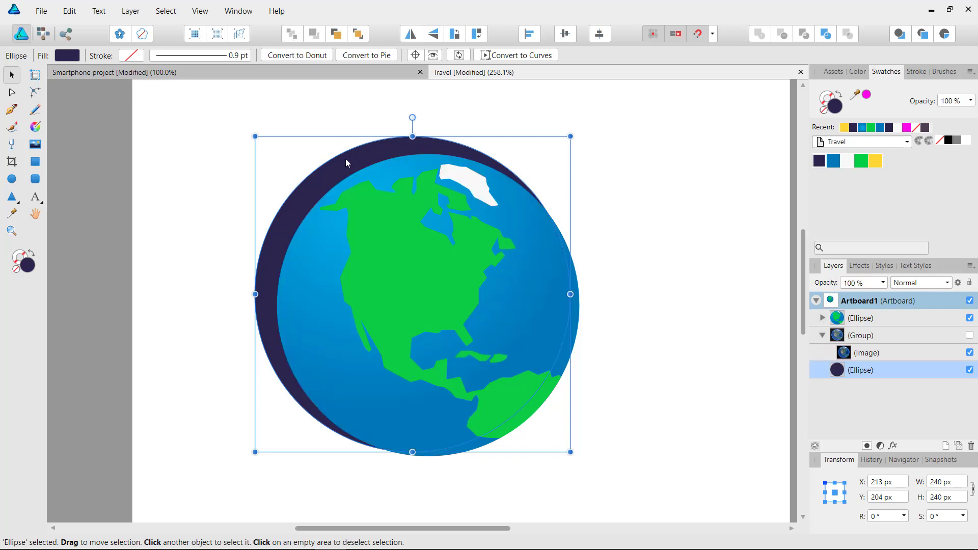
pyautogui.moveTo(346, 159); pyautogui.dragTo(359, 170)
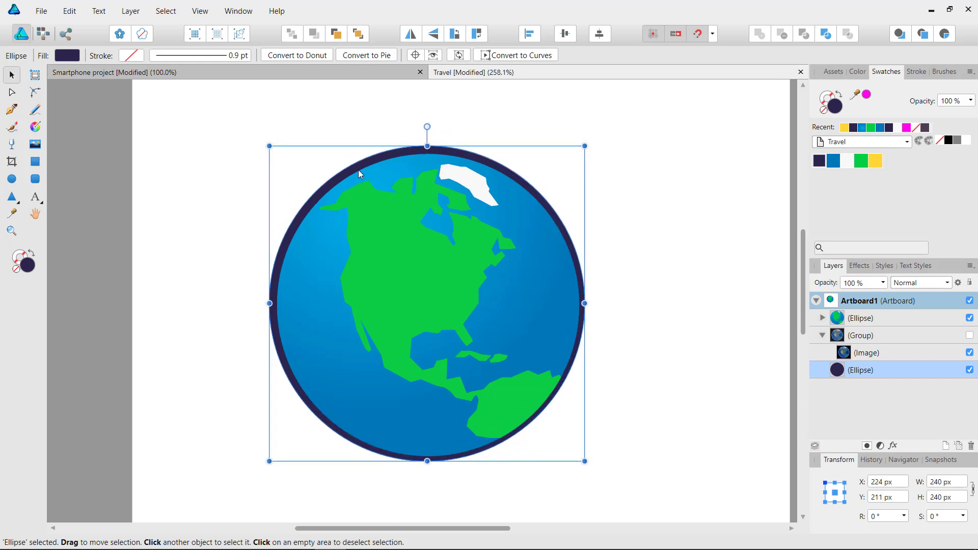
pyautogui.click(607, 148)
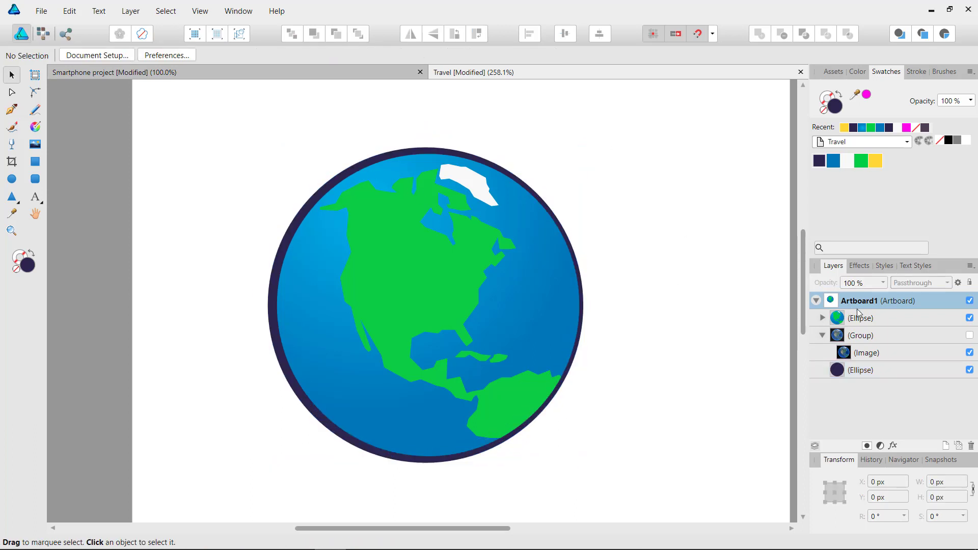
# Align the globe and the navy circle on their centres, both horizontally and vertically
pyautogui.click(878, 319)
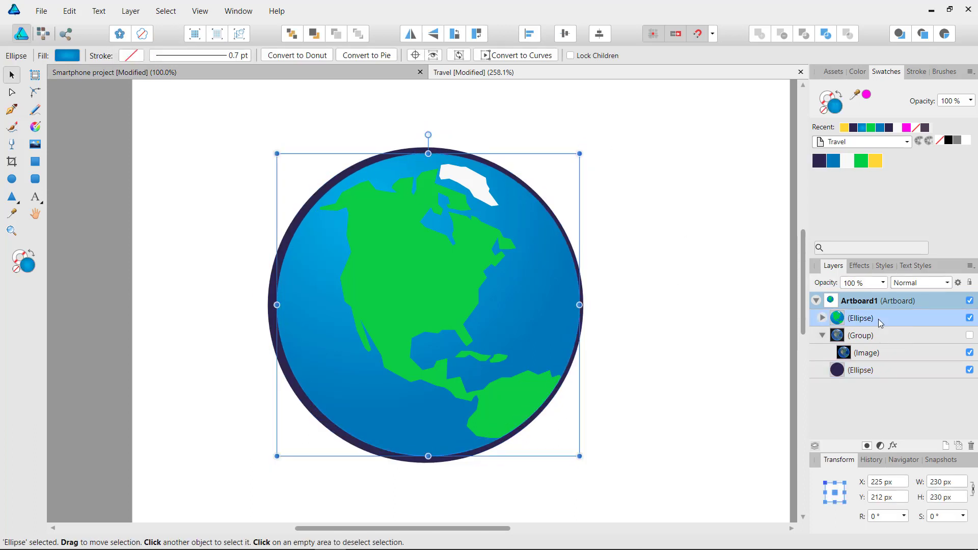
pyautogui.keyDown('ctrl'); pyautogui.click(865, 371); pyautogui.keyUp('ctrl')
pyautogui.click(530, 39)
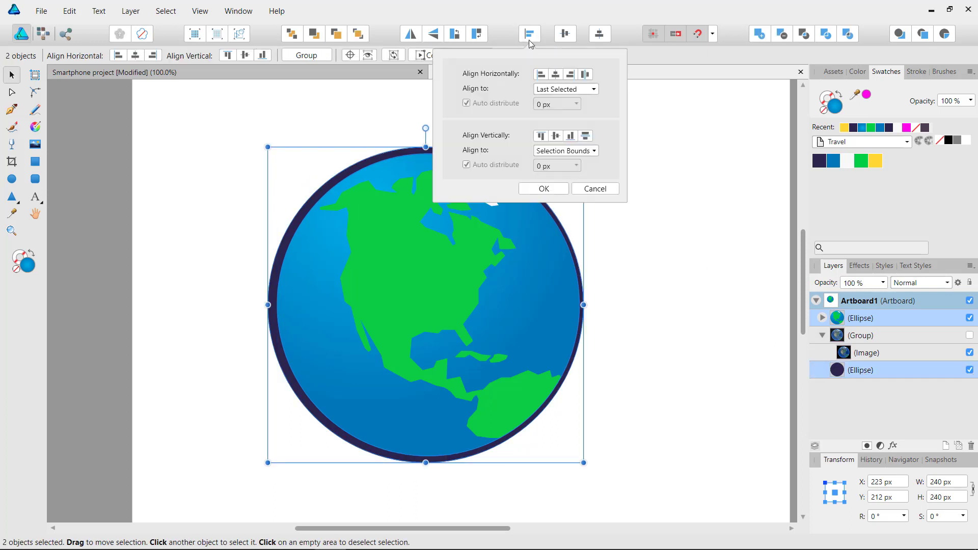
pyautogui.click(557, 73)
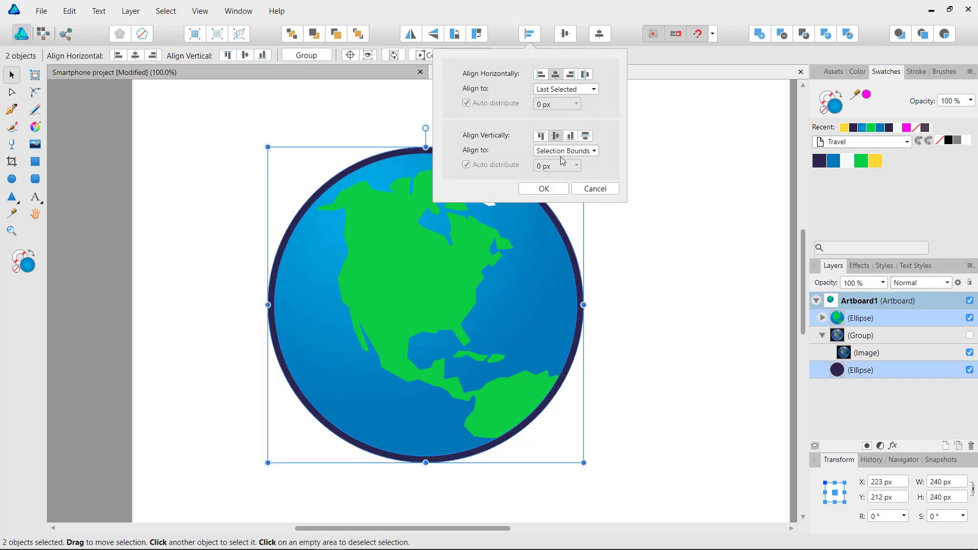
pyautogui.click(544, 189)
pyautogui.click(644, 201)
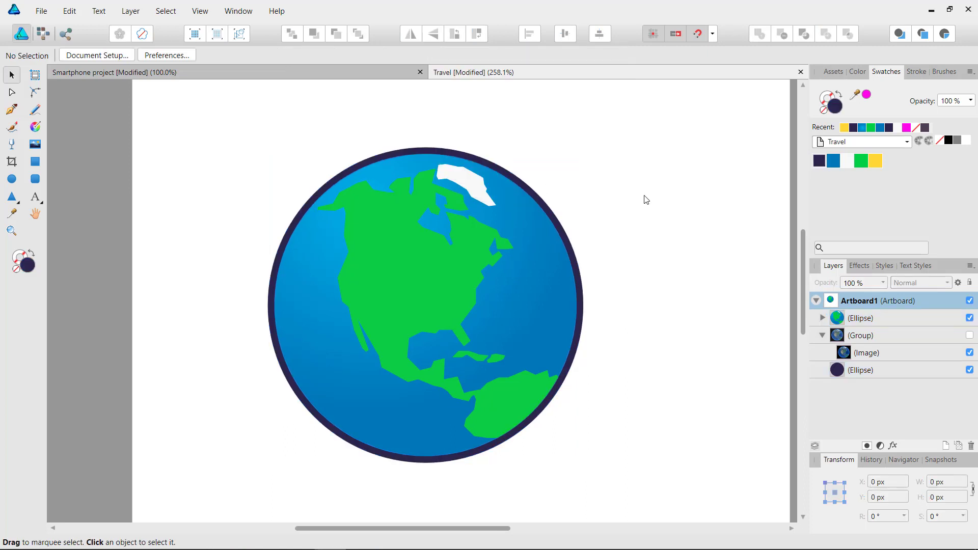
# Duplicate the navy circle and fill the copy with off-white from the Travel palette
pyautogui.click(441, 147)
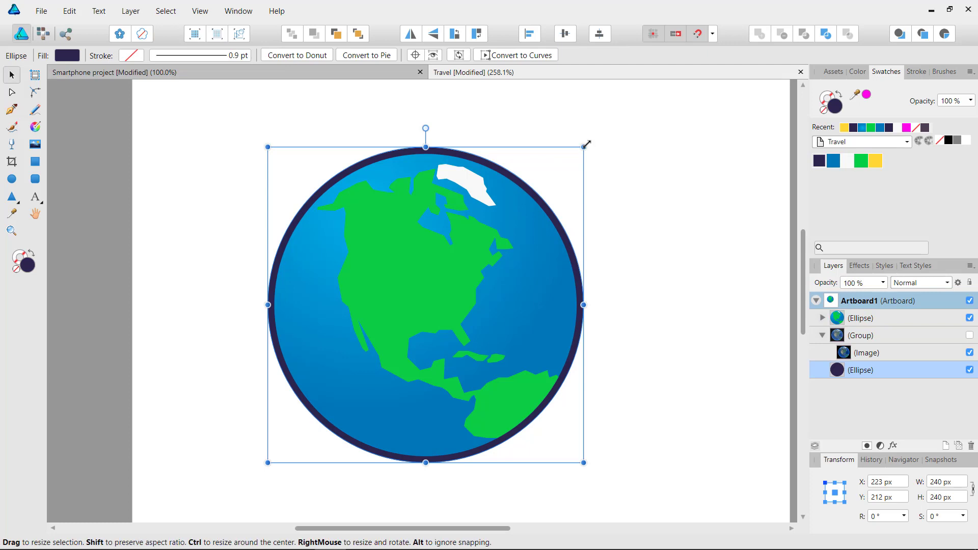
pyautogui.hotkey('ctrl', 'j')
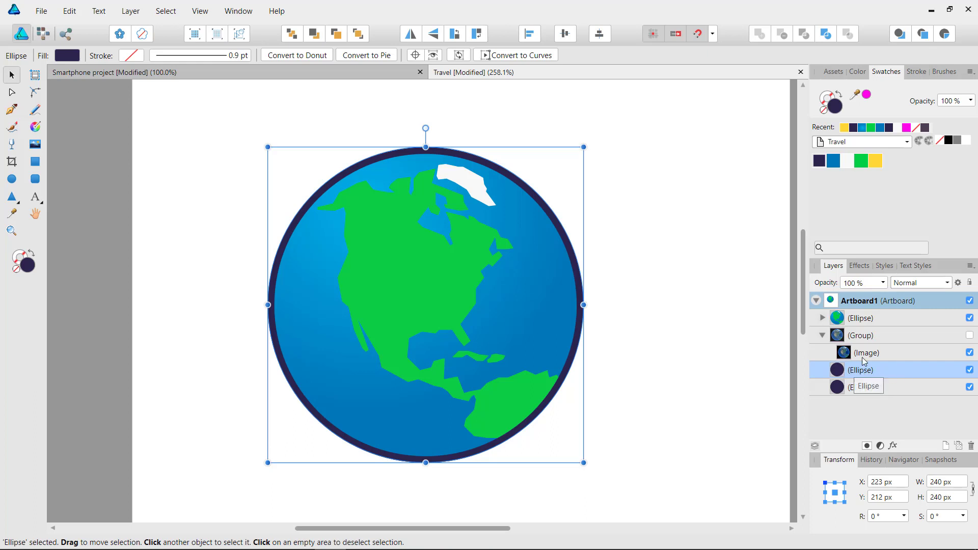
pyautogui.click(848, 161)
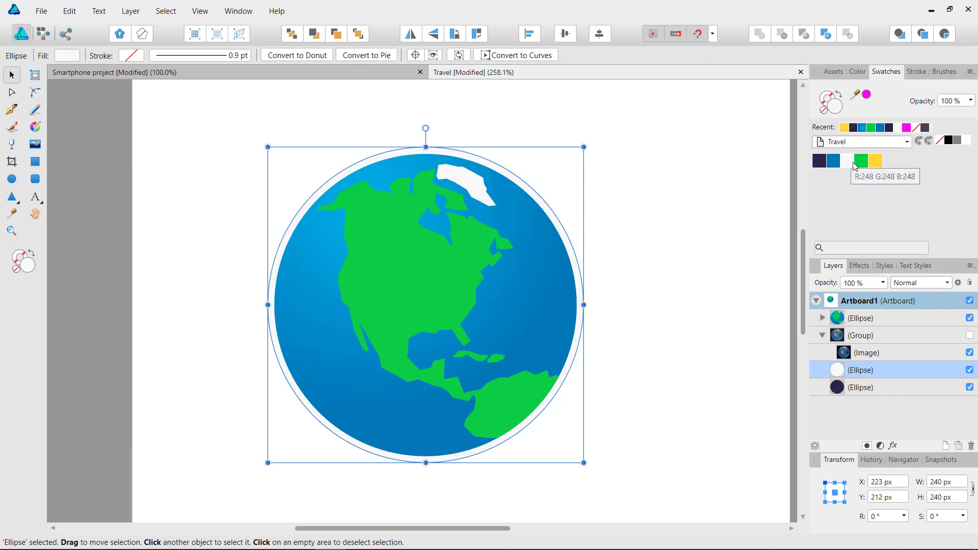
# Enlarge the back navy circle around its centre so it forms a thick ring outside the white circle
pyautogui.click(898, 386)
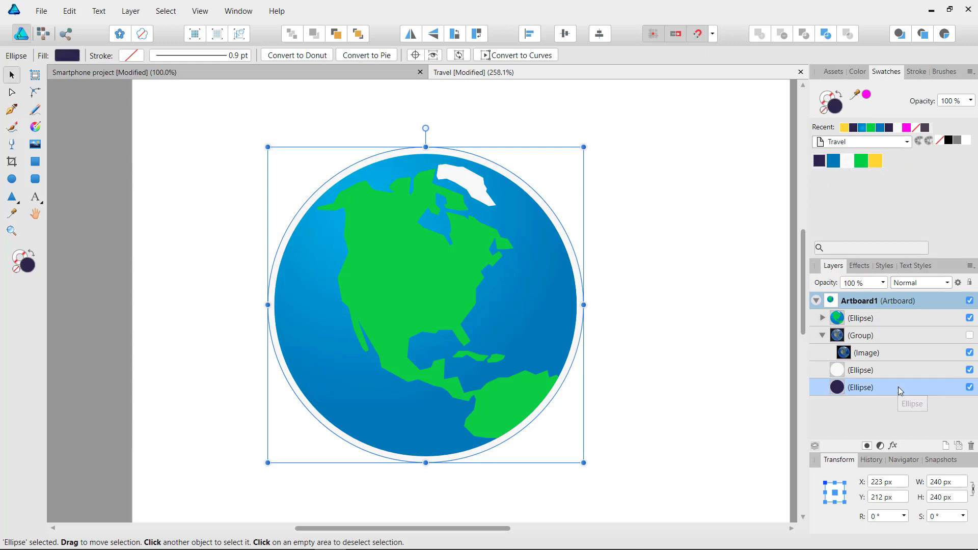
pyautogui.moveTo(585, 147); pyautogui.dragTo(605, 131)
pyautogui.click(860, 370)
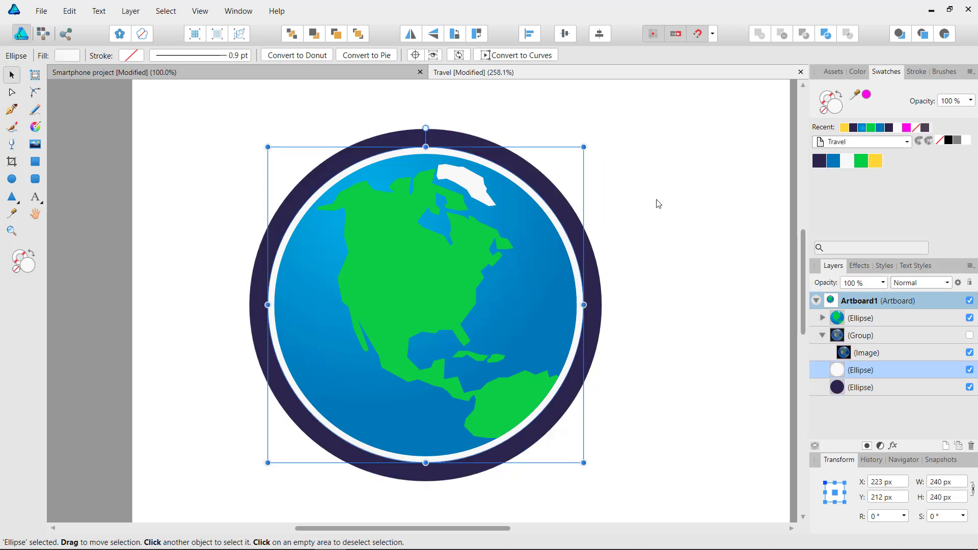
pyautogui.moveTo(586, 144); pyautogui.dragTo(583, 143)
pyautogui.click(677, 185)
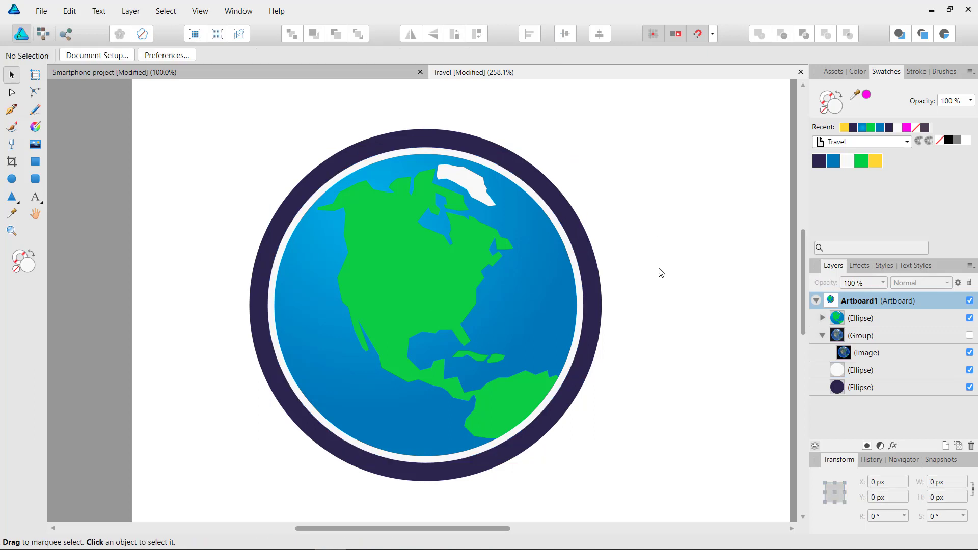
# Scale the globe and its two backing circles down together until the globe is about 173 px wide, and move them toward the artboard's upper left
pyautogui.moveTo(661, 272); pyautogui.dragTo(646, 253)
pyautogui.moveTo(190, 92); pyautogui.dragTo(658, 504)
pyautogui.moveTo(586, 103); pyautogui.dragTo(547, 150)
pyautogui.moveTo(500, 273); pyautogui.dragTo(449, 232)
pyautogui.click(581, 282)
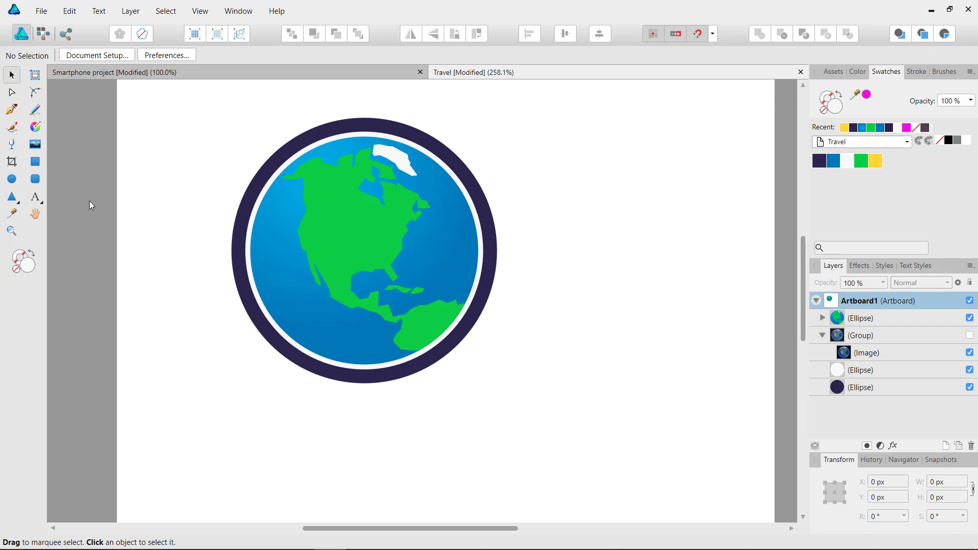
# Draw a straight diagonal handle line outward from the navy ring's lower-right edge and give it a dark navy stroke from the Travel palette
pyautogui.click(12, 109)
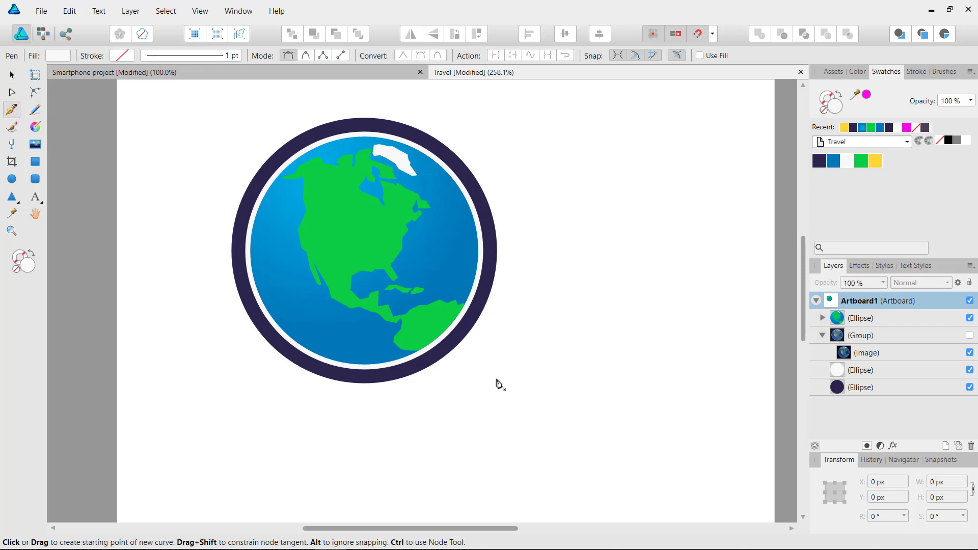
pyautogui.click(453, 345)
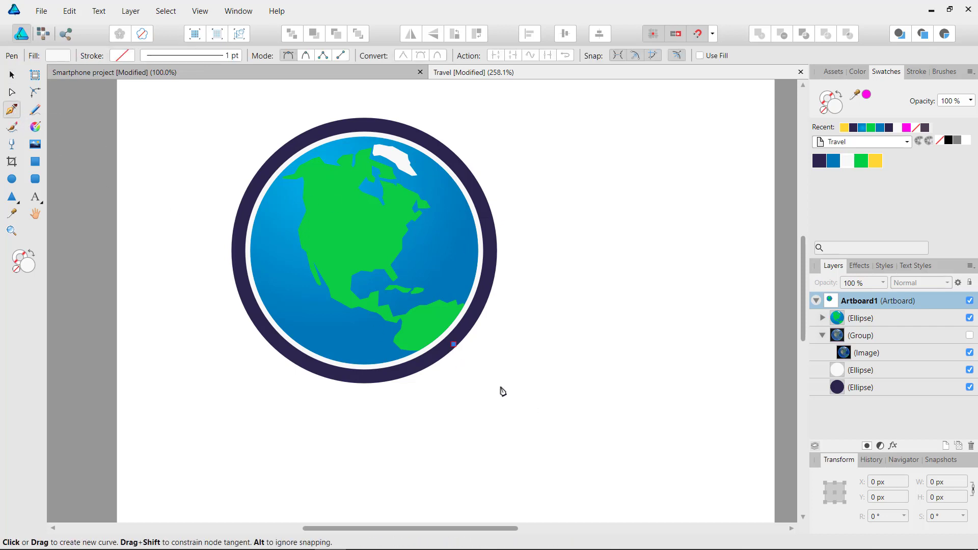
pyautogui.click(519, 409)
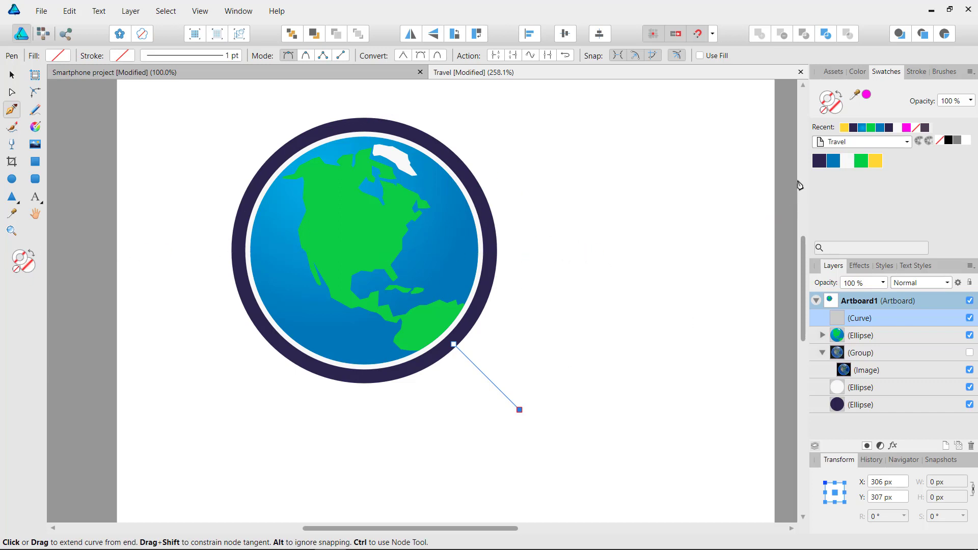
pyautogui.click(819, 161)
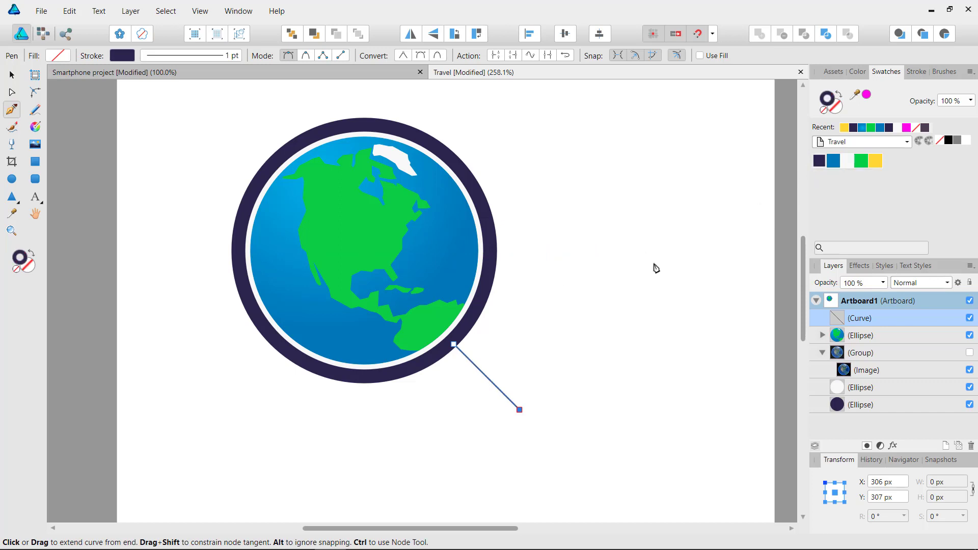
# Thicken the handle line's stroke to 13.7 pt and deselect it
pyautogui.click(917, 72)
pyautogui.moveTo(862, 110); pyautogui.dragTo(884, 113)
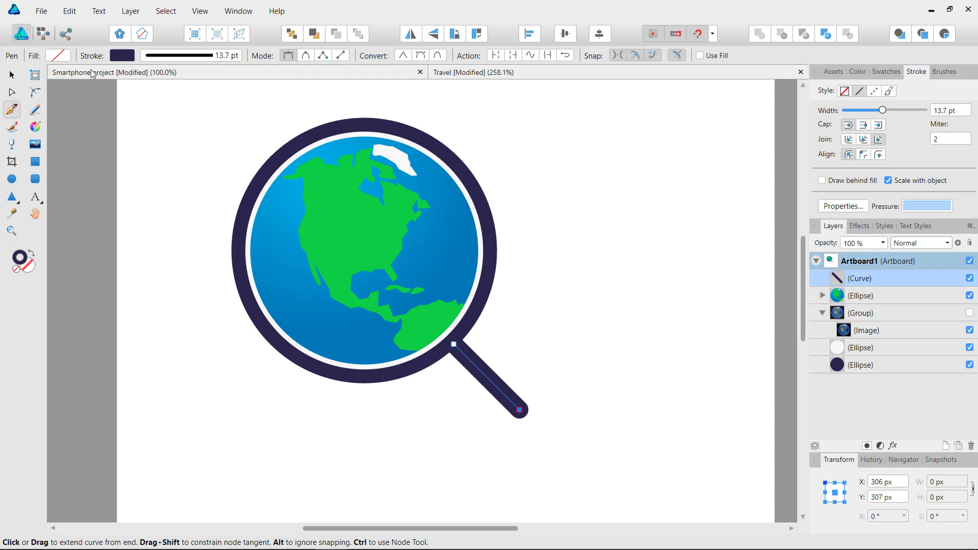
pyautogui.click(12, 76)
pyautogui.click(610, 318)
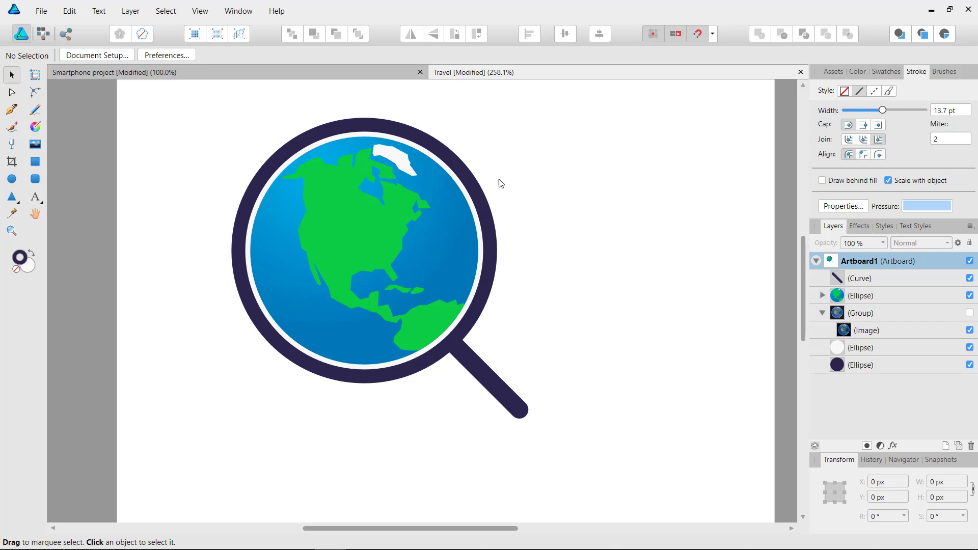
# Examine the continent and ice curves nested inside the globe's ellipse layer, and leave nothing selected
pyautogui.click(344, 218)
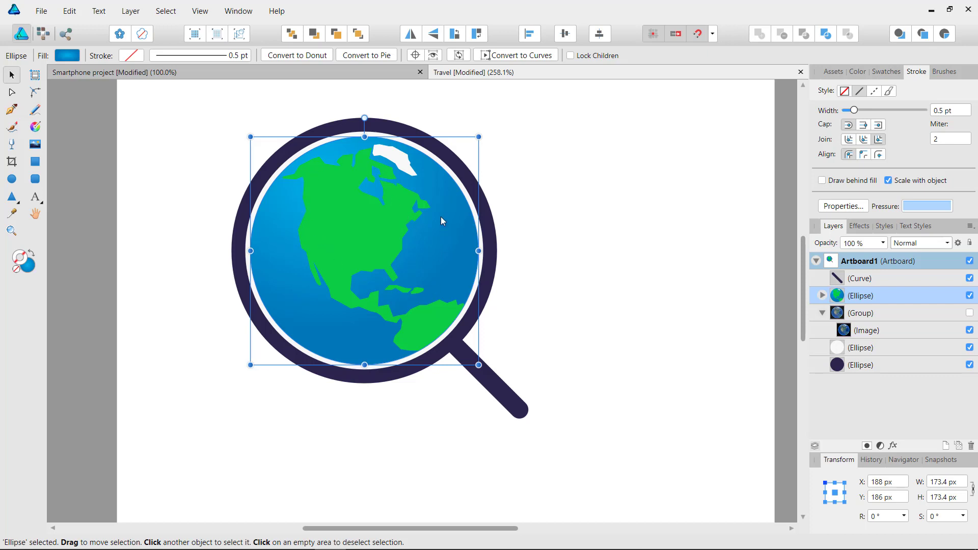
pyautogui.click(822, 295)
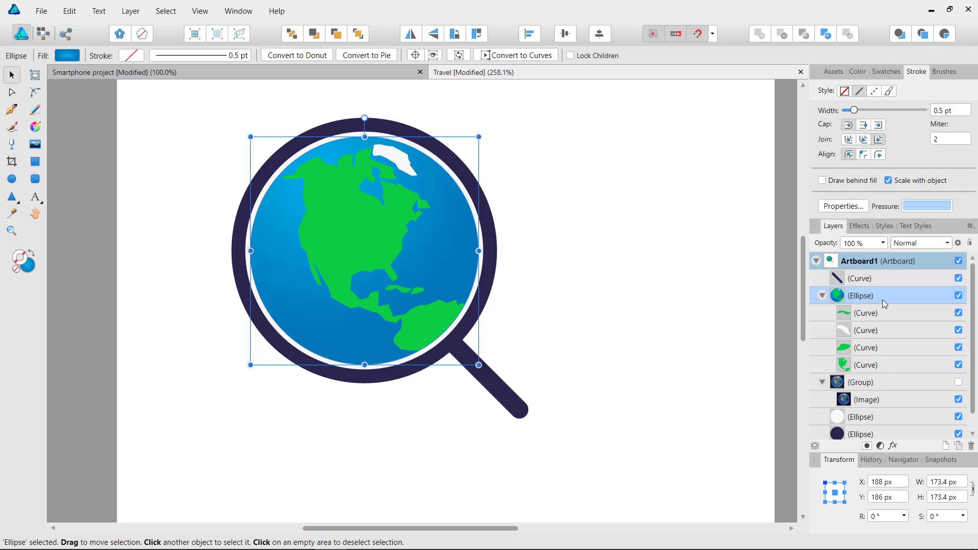
pyautogui.click(874, 332)
pyautogui.click(871, 348)
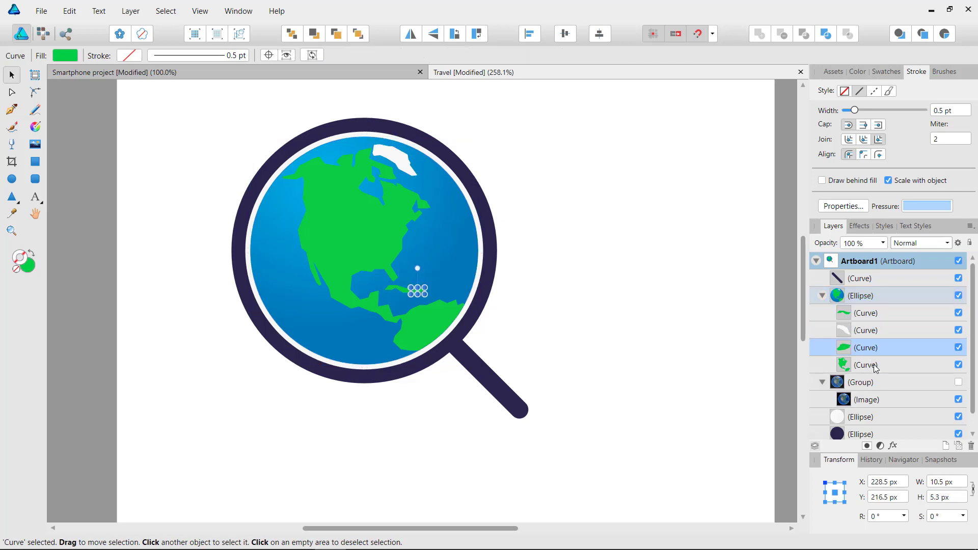
pyautogui.click(871, 358)
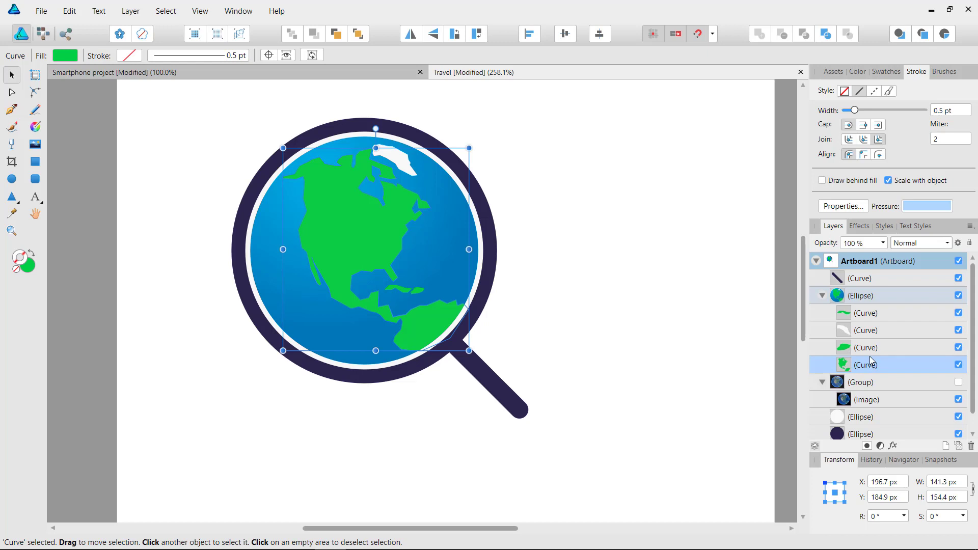
pyautogui.click(823, 296)
pyautogui.click(628, 305)
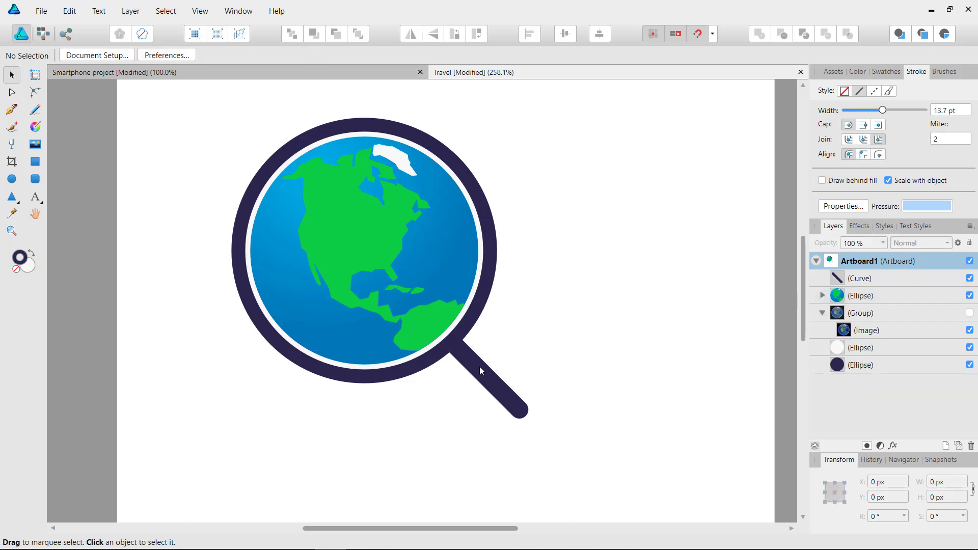
# Thicken the magnifying glass handle's stroke to 18.8 pt and deselect it
pyautogui.press('p')
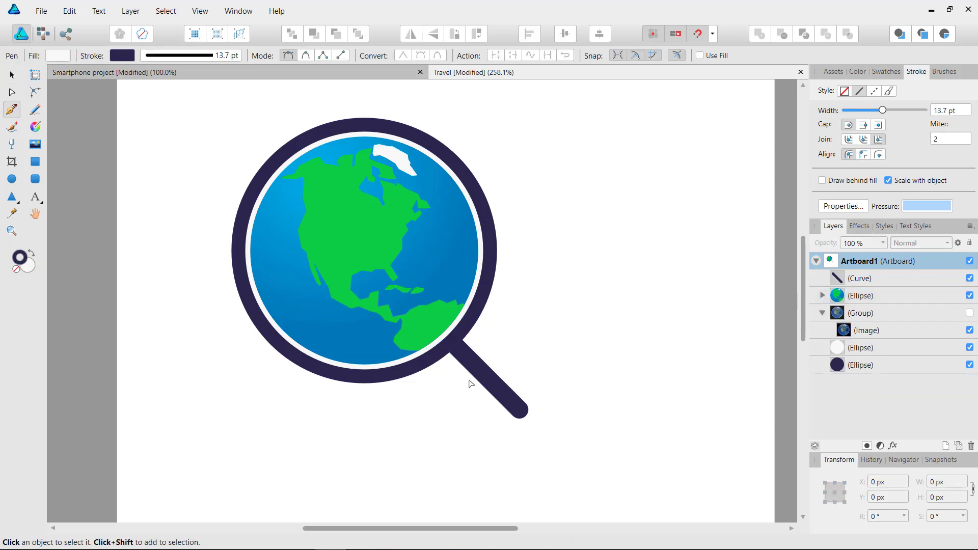
pyautogui.click(19, 75)
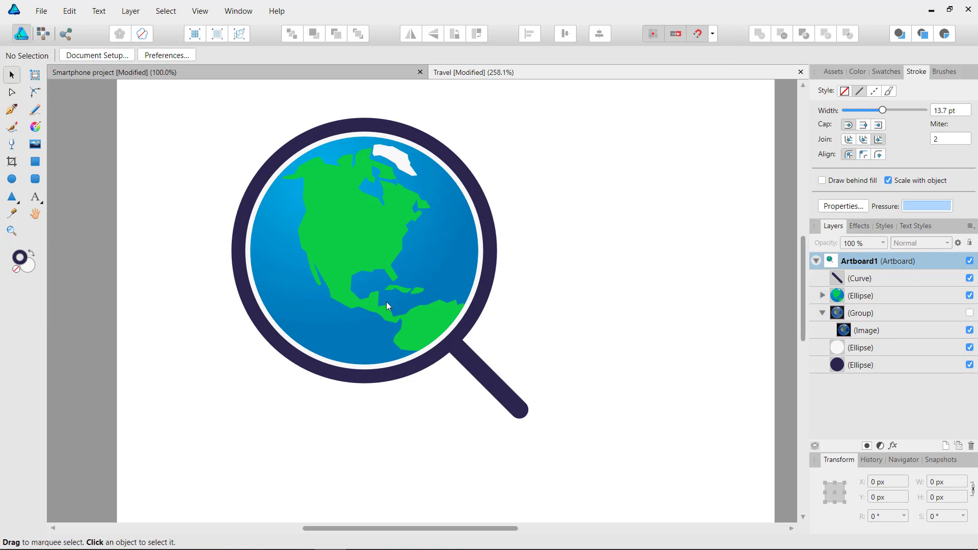
pyautogui.click(491, 379)
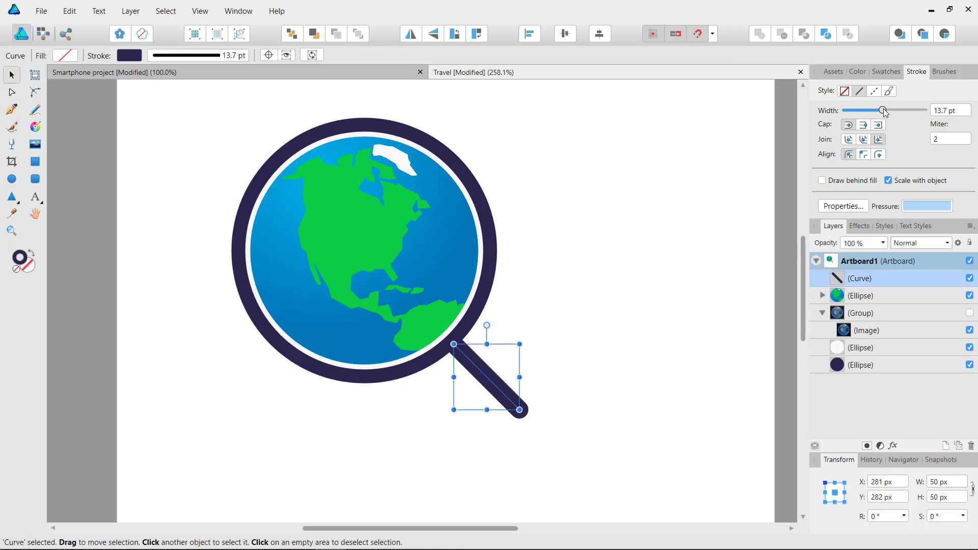
pyautogui.moveTo(883, 108); pyautogui.dragTo(888, 108)
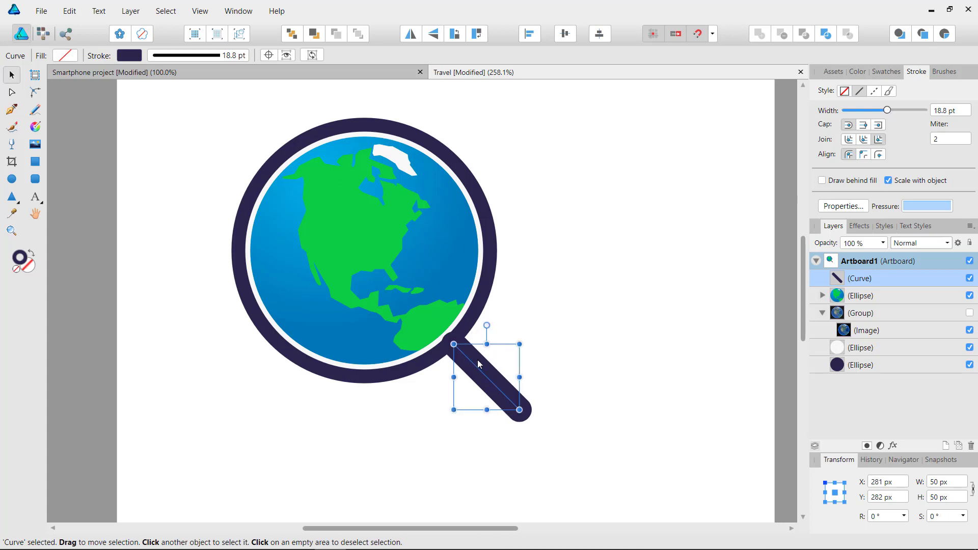
pyautogui.click(521, 312)
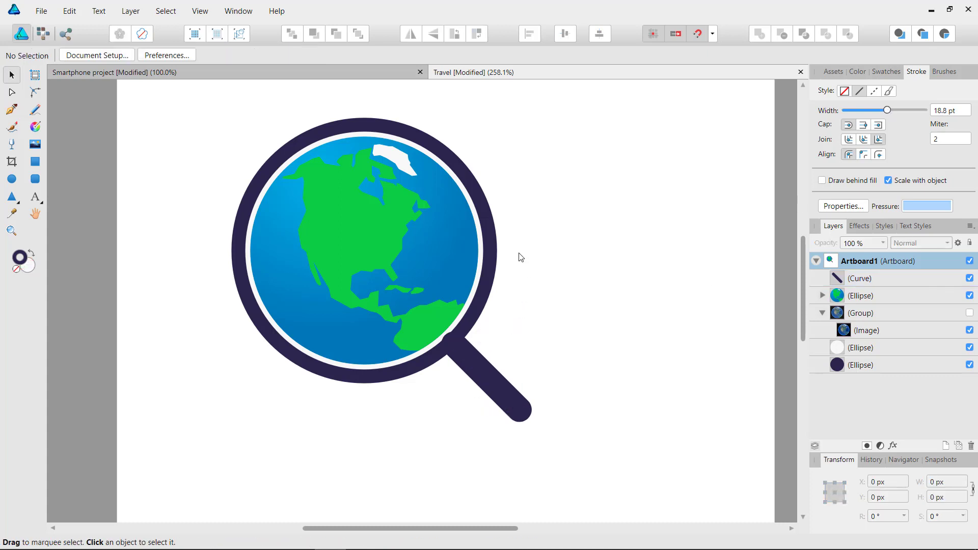
# Enlarge the back navy circle around its centre for a thicker ring, and shift the handle slightly outward along its diagonal to X 283 px, Y 284 px
pyautogui.click(441, 147)
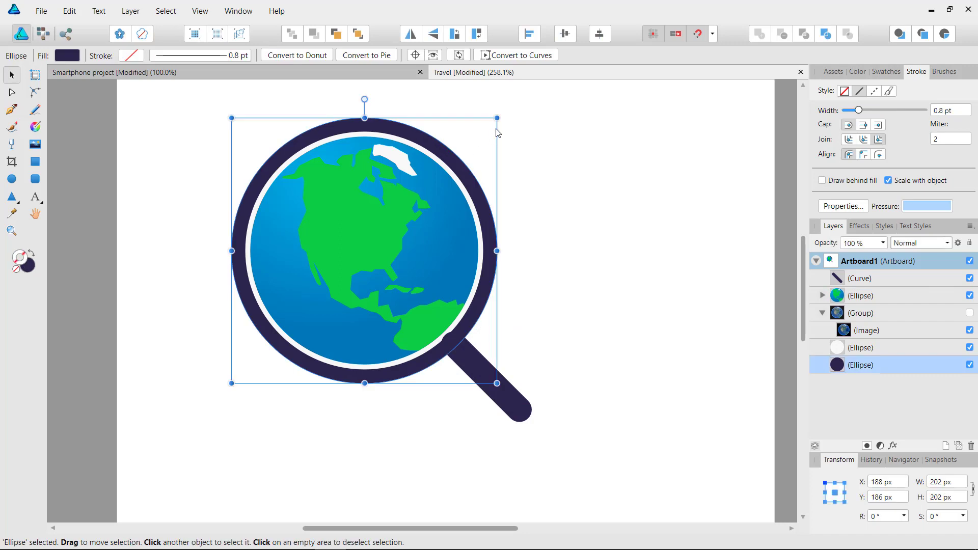
pyautogui.moveTo(502, 120); pyautogui.dragTo(512, 116)
pyautogui.click(585, 205)
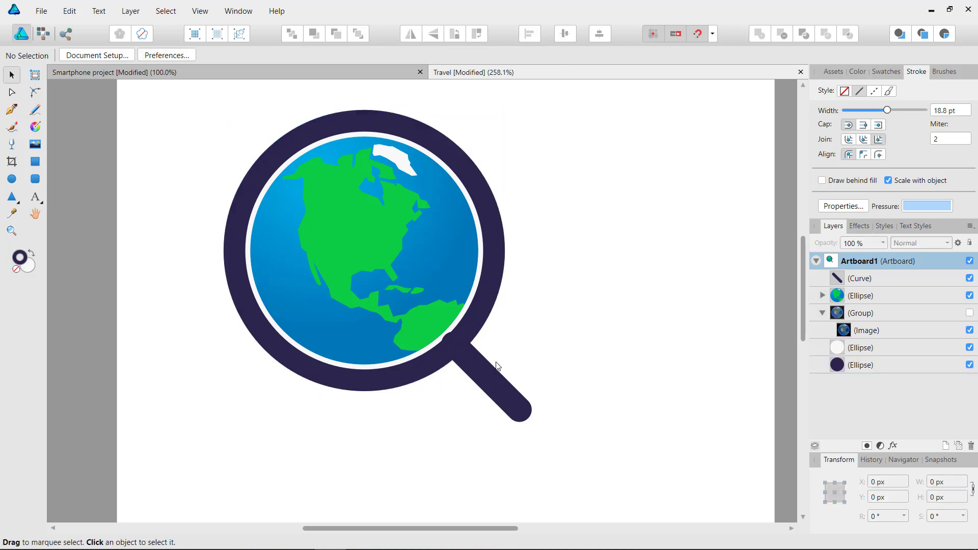
pyautogui.click(482, 369)
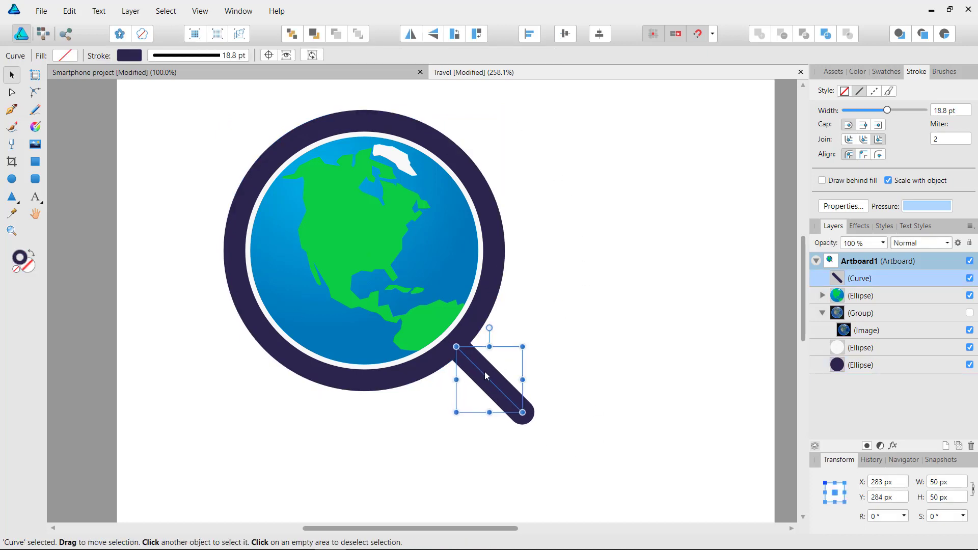
pyautogui.click(571, 367)
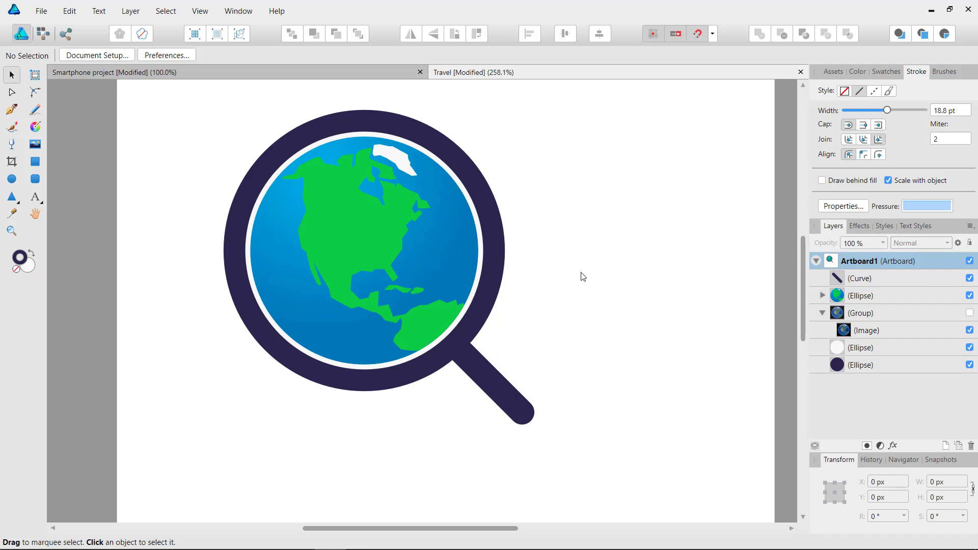
# Shrink the globe slightly around its centre so the white ring around it gets wider
pyautogui.click(451, 206)
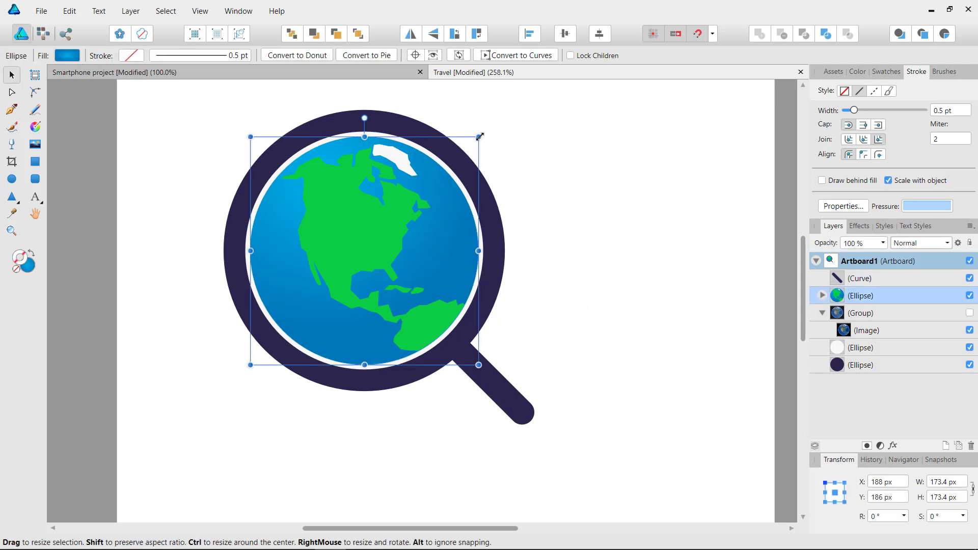
pyautogui.moveTo(478, 138); pyautogui.dragTo(479, 137)
pyautogui.click(542, 192)
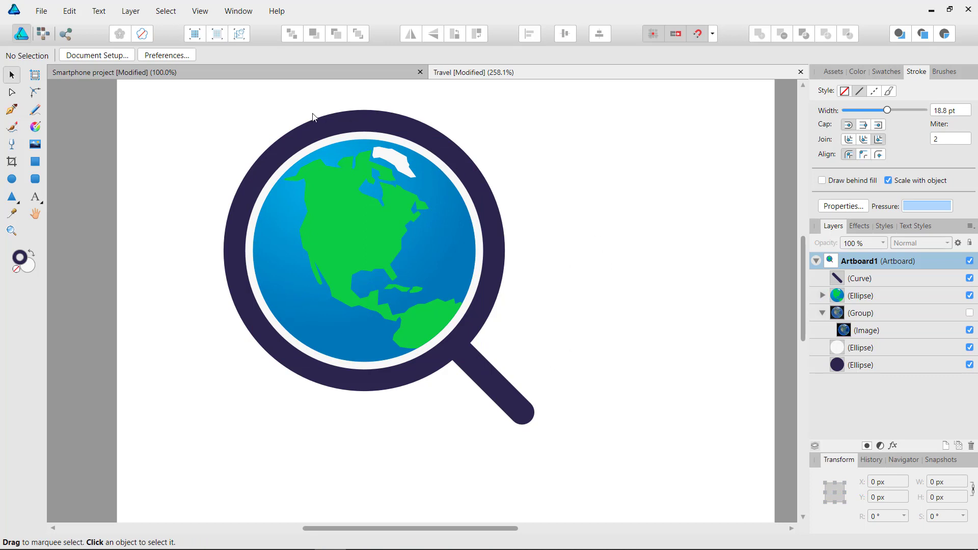
# Expand the handle line's stroke into a filled shape and deselect it
pyautogui.click(480, 369)
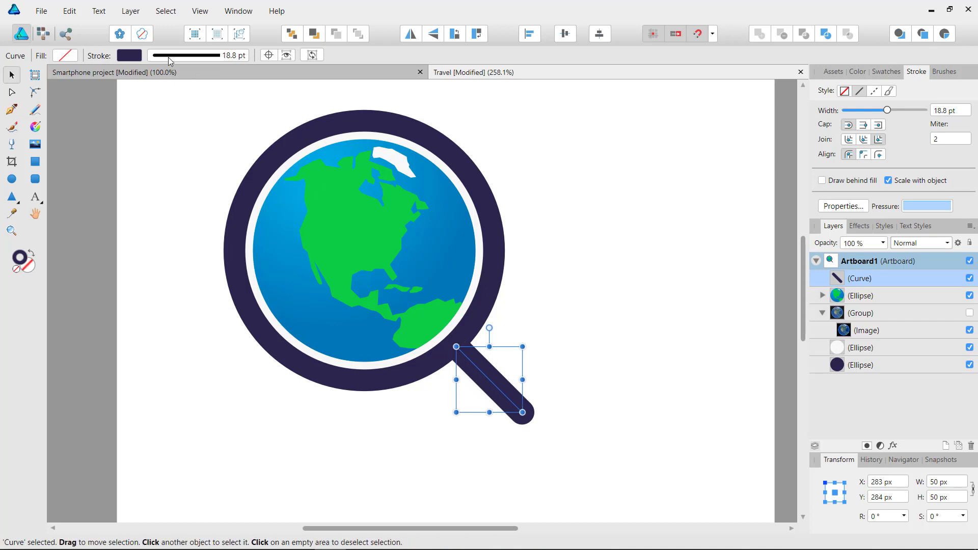
pyautogui.click(132, 12)
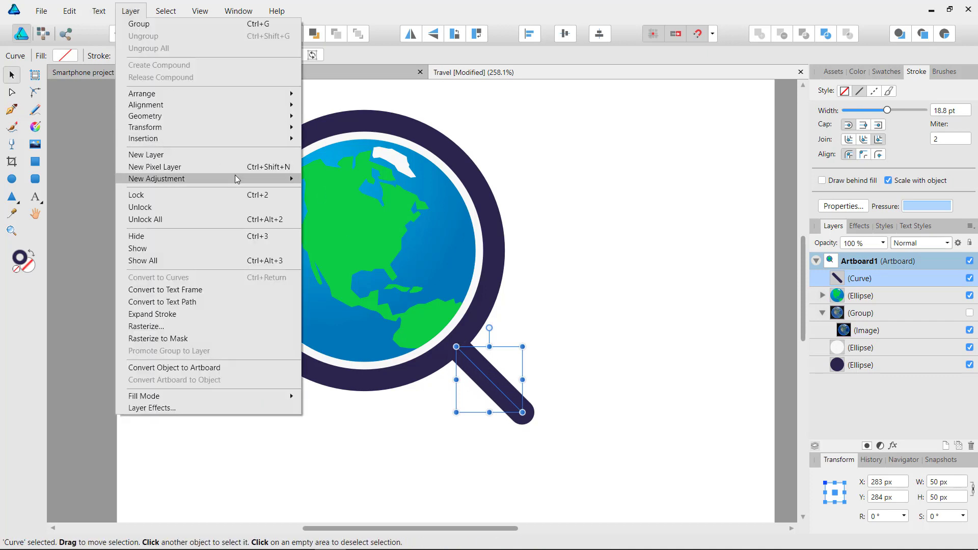
pyautogui.click(201, 314)
pyautogui.click(556, 309)
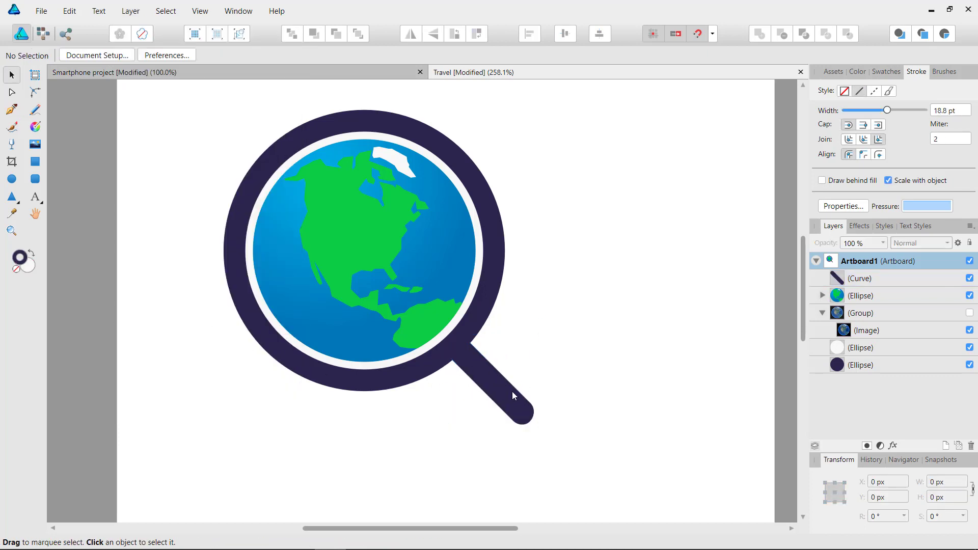
pyautogui.click(492, 382)
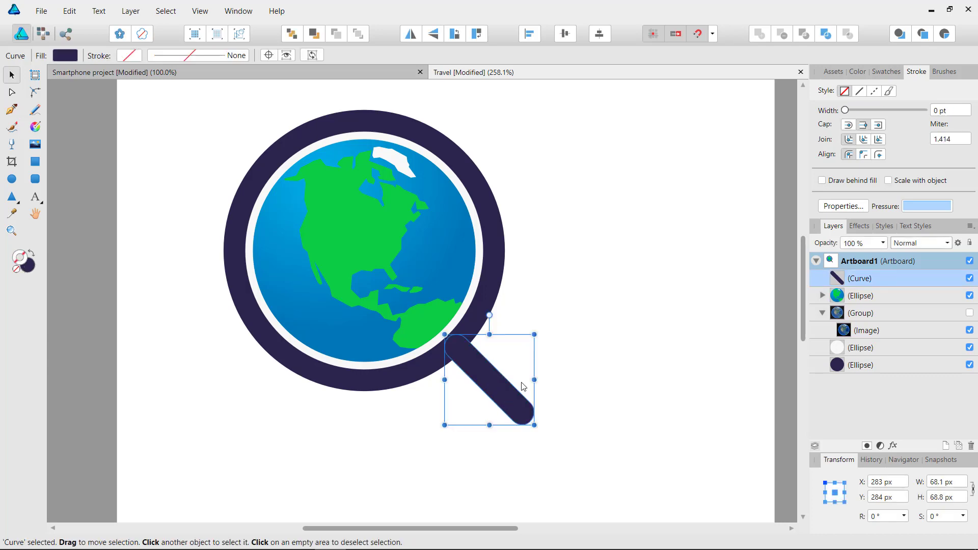
pyautogui.click(614, 383)
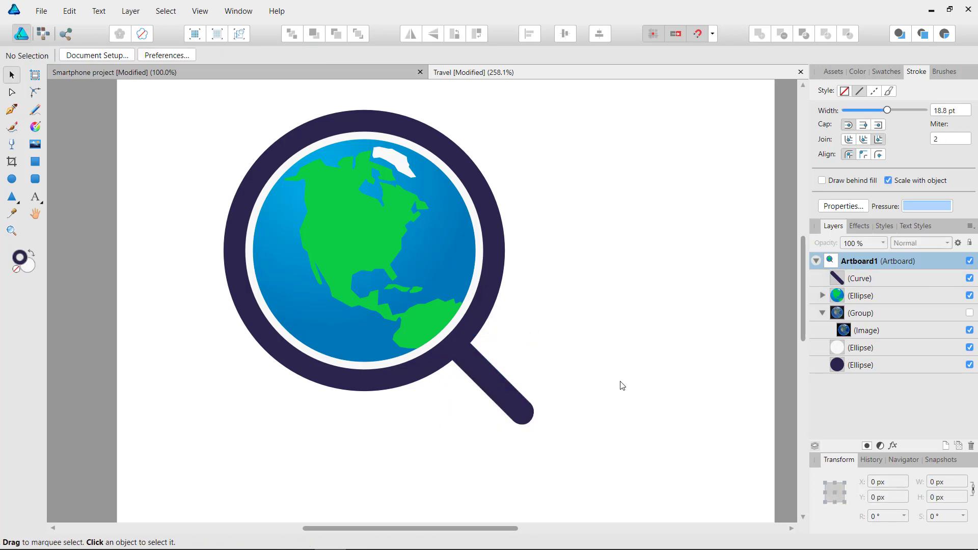
# Copy the 64 px white rounded square behind the colour-wheel icon from the Smartphone project into the Travel document, placing it to the right of the magnifying glass
pyautogui.click(283, 73)
pyautogui.click(511, 363)
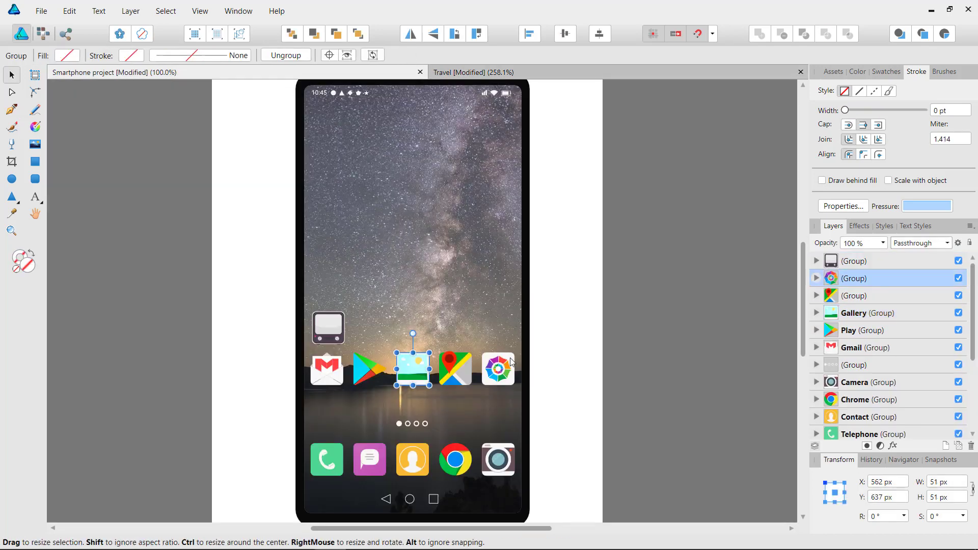
pyautogui.click(581, 353)
pyautogui.hotkey('ctrl', 'z')
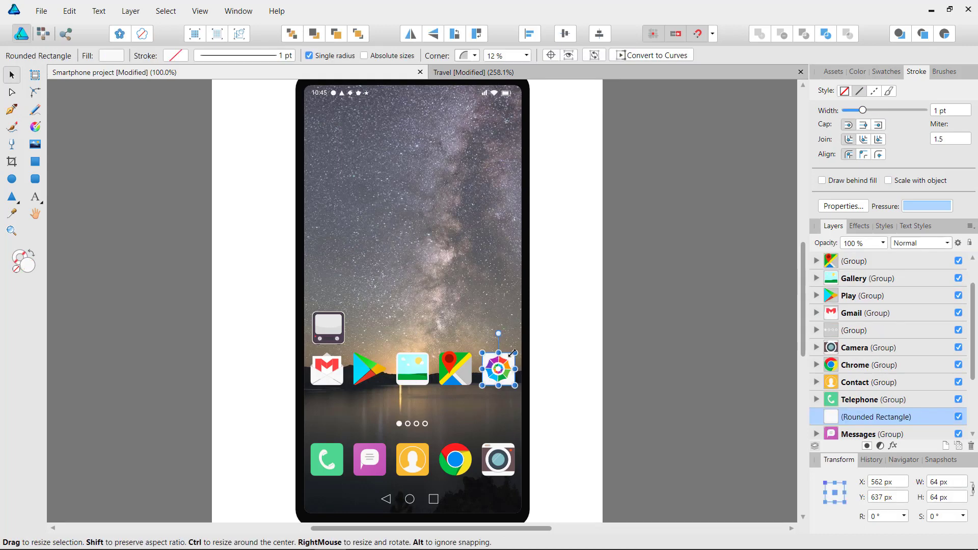
pyautogui.click(451, 77)
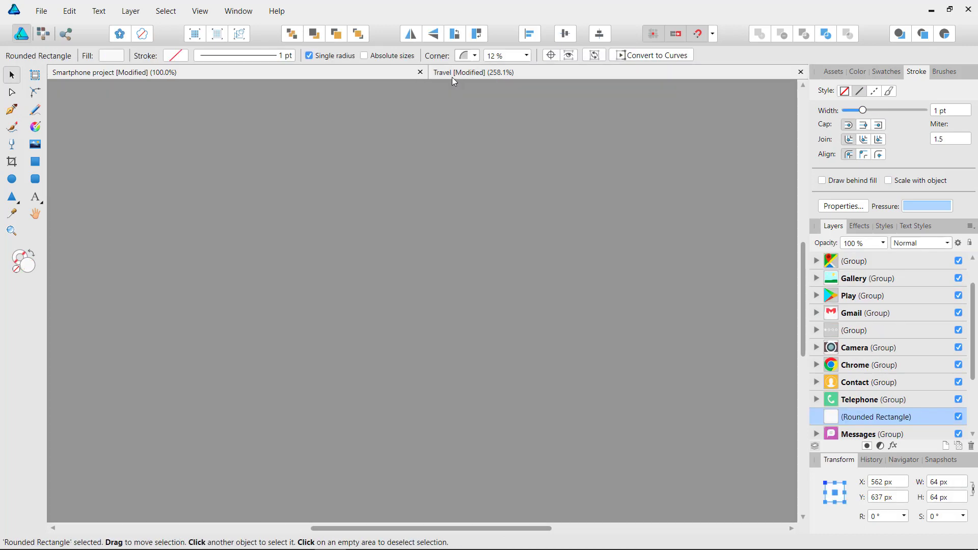
pyautogui.hotkey('ctrl', 'v')
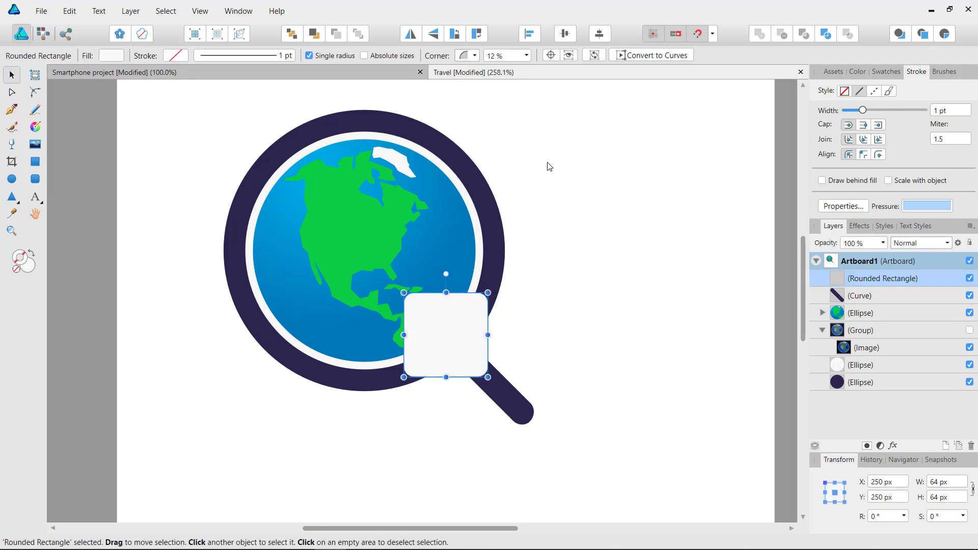
pyautogui.moveTo(439, 321); pyautogui.dragTo(595, 198)
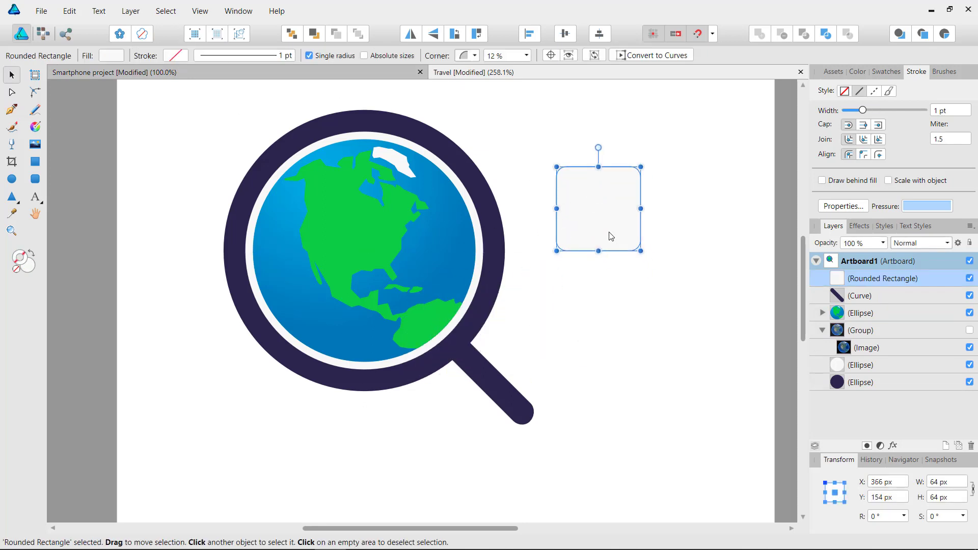
# Fill the rounded square with yellow from the Travel palette, without a stroke, and deselect it
pyautogui.click(857, 72)
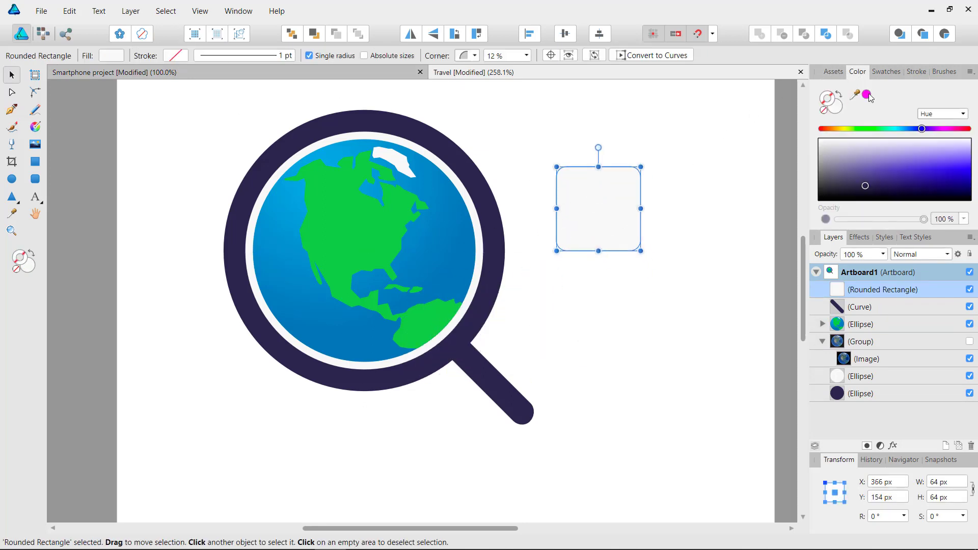
pyautogui.click(887, 72)
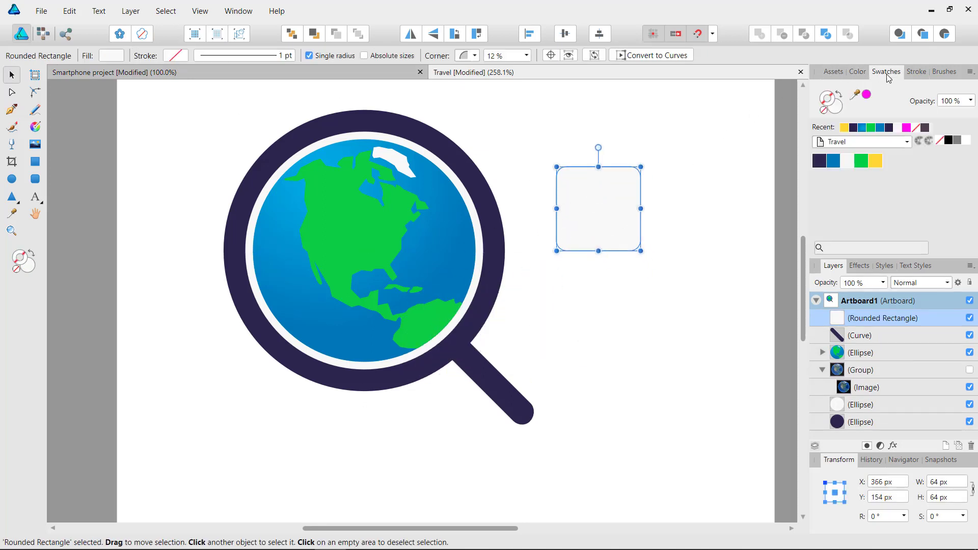
pyautogui.click(875, 161)
pyautogui.hotkey('shift', 'x')
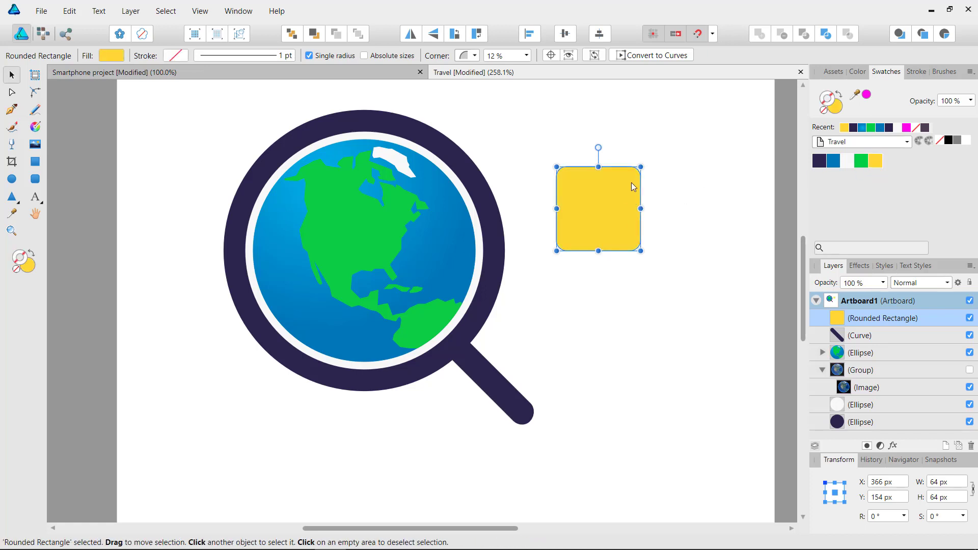
pyautogui.press('/')
pyautogui.click(713, 209)
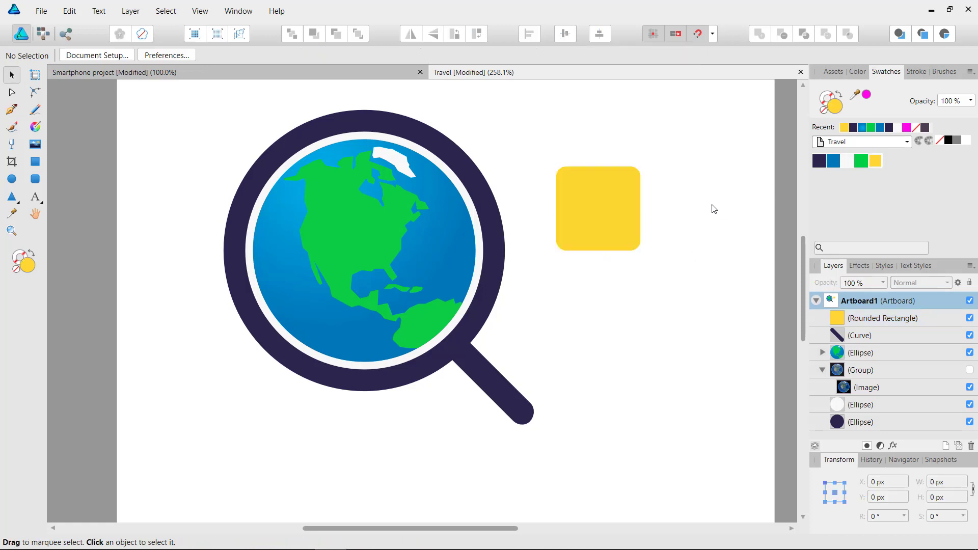
# Group the globe, its white and navy backing circles and the handle into one magnifying glass object
pyautogui.click(604, 207)
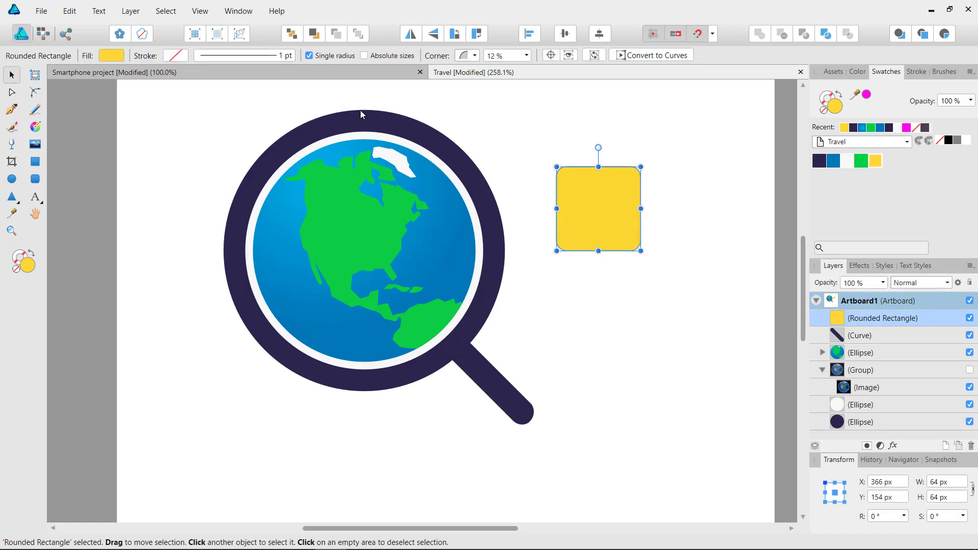
pyautogui.moveTo(203, 87); pyautogui.dragTo(527, 411)
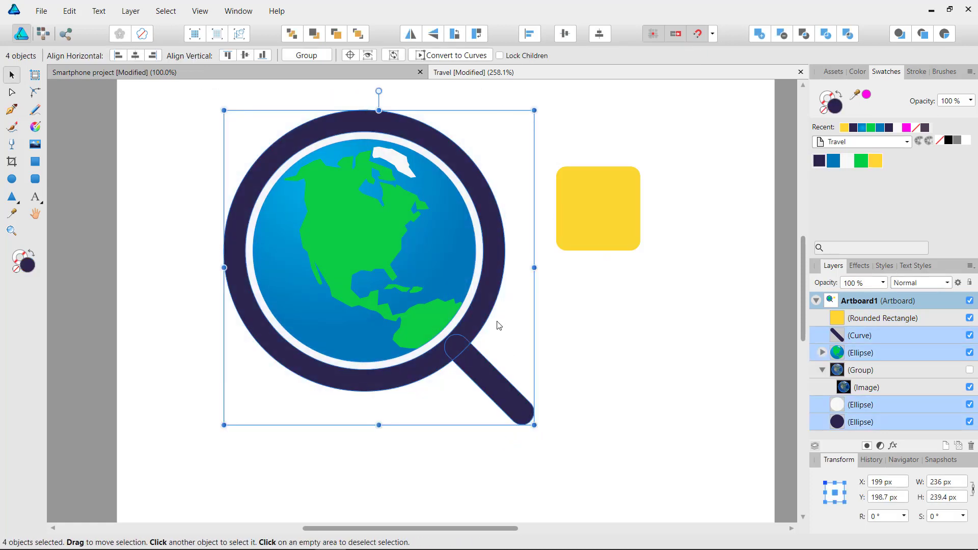
pyautogui.hotkey('ctrl', 'g')
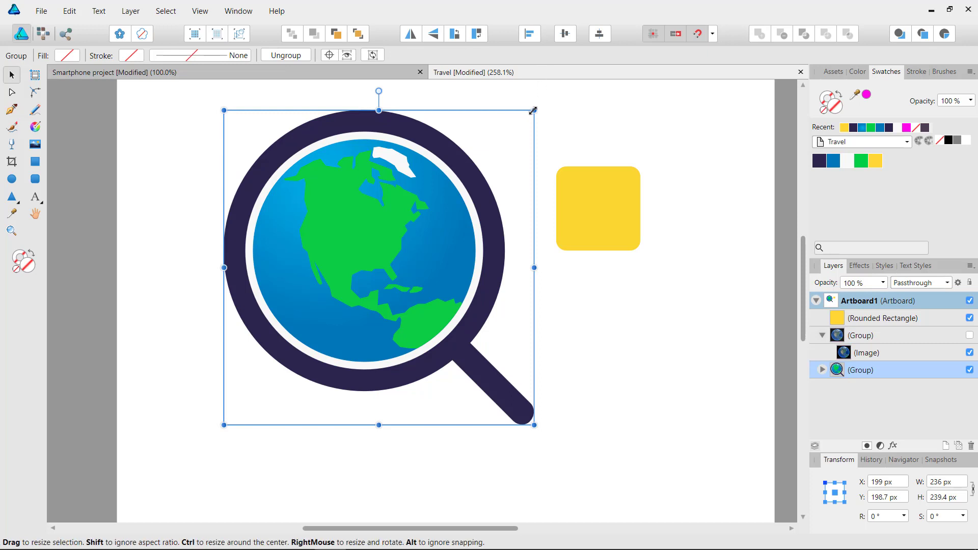
# Scale the magnifying glass group around its centre to about 47 px wide and move it onto the middle of the yellow rounded square
pyautogui.moveTo(532, 111); pyautogui.dragTo(405, 233)
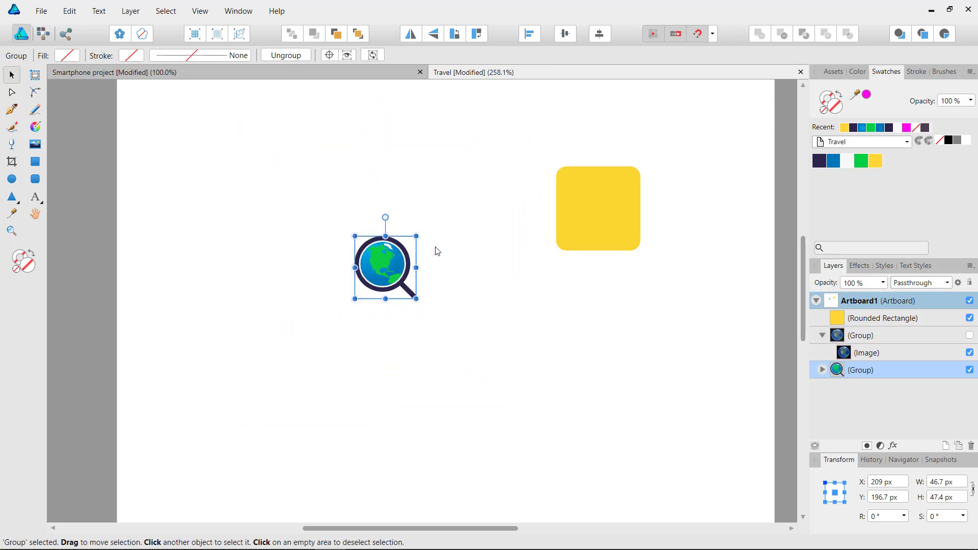
pyautogui.moveTo(387, 265); pyautogui.dragTo(603, 206)
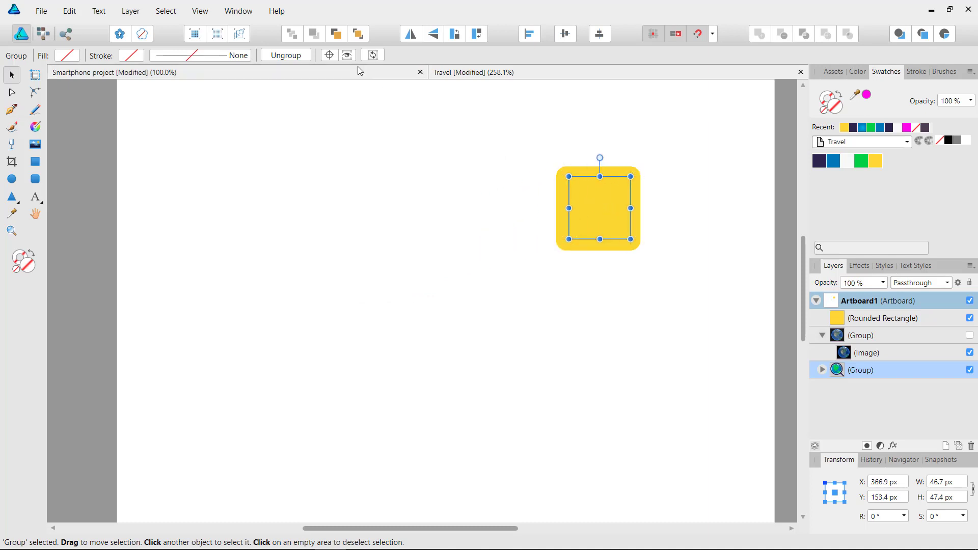
# Bring the magnifying glass group to the front, above the yellow rounded square, and deselect it
pyautogui.click(362, 35)
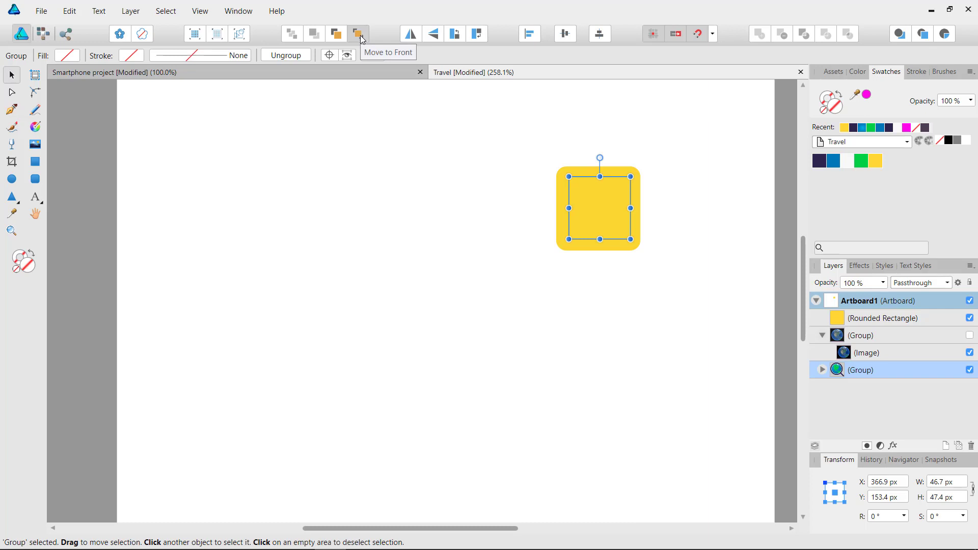
pyautogui.click(681, 230)
pyautogui.press('z')
pyautogui.click(653, 150)
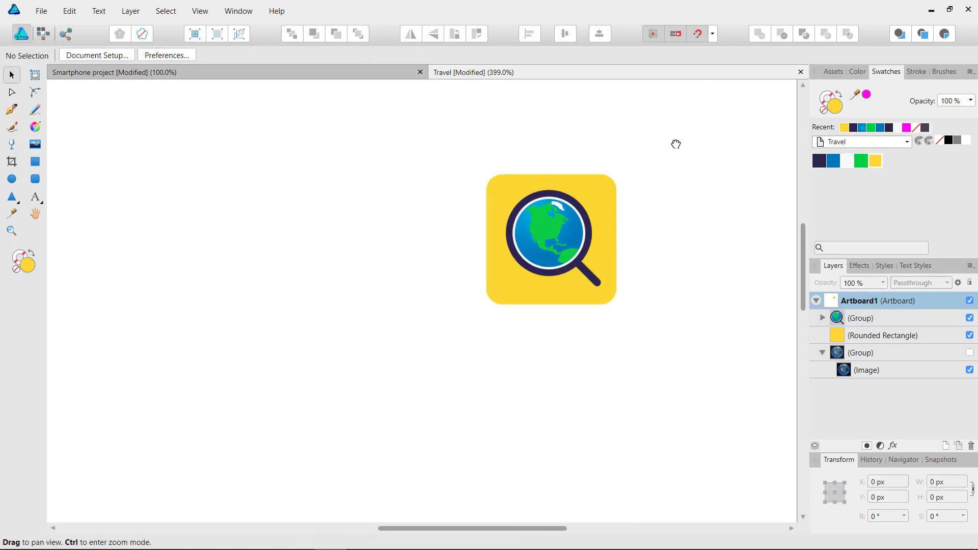
pyautogui.press('v')
# Centre the magnifying glass group on the yellow rounded square horizontally and vertically, and group the two together
pyautogui.click(538, 222)
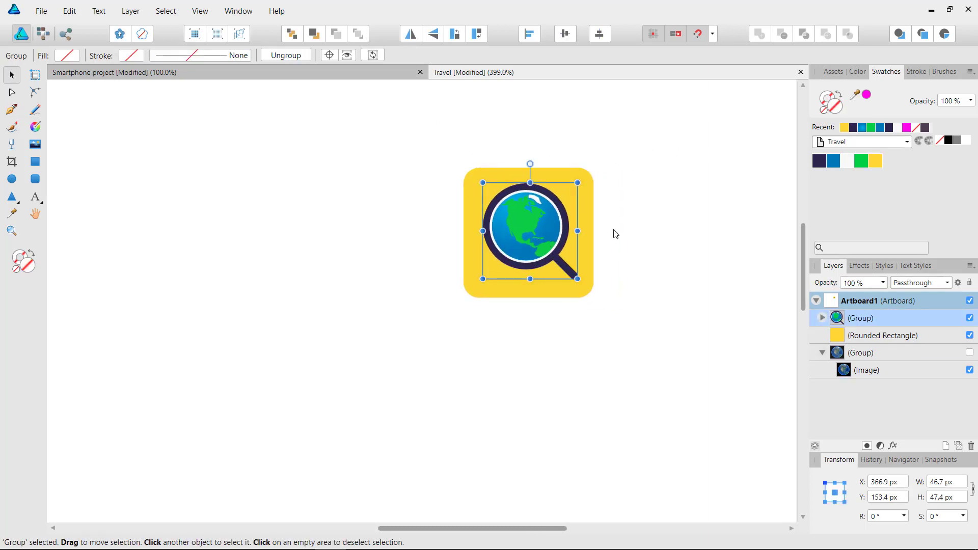
pyautogui.keyDown('shift'); pyautogui.click(590, 183); pyautogui.keyUp('shift')
pyautogui.click(530, 34)
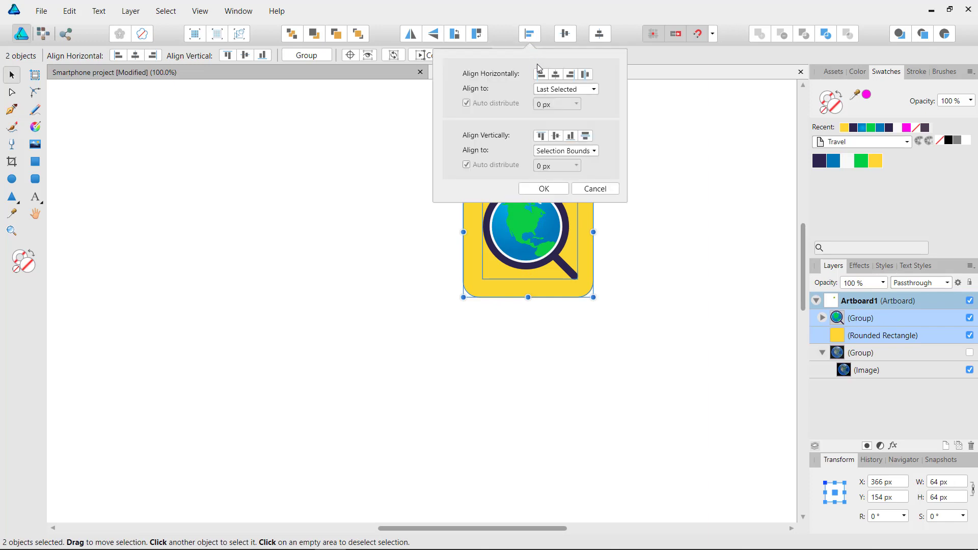
pyautogui.click(556, 74)
pyautogui.click(556, 136)
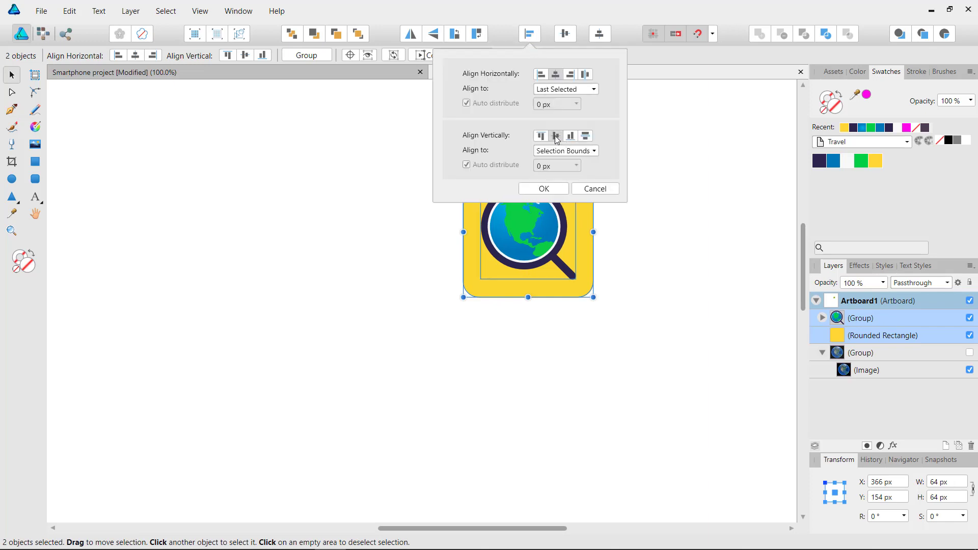
pyautogui.click(552, 190)
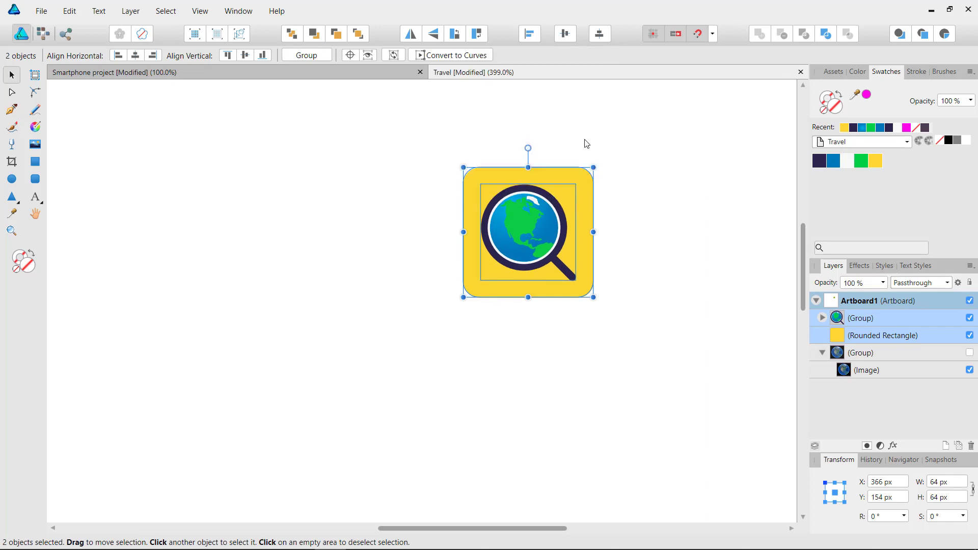
pyautogui.hotkey('ctrl', 'g')
# Copy the finished travel icon into the Smartphone project and place it beside the television icon, above the Play icon
pyautogui.moveTo(460, 140); pyautogui.dragTo(577, 256)
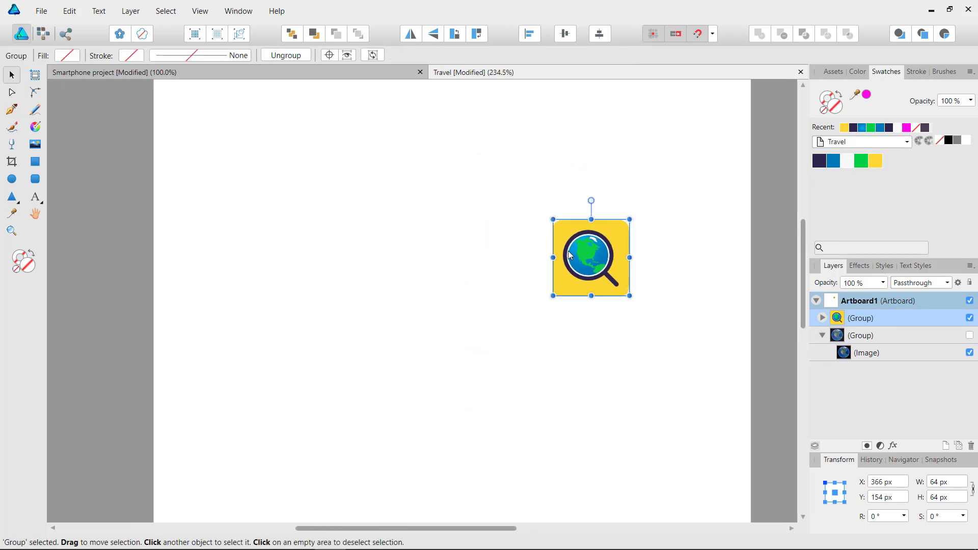
pyautogui.click(285, 76)
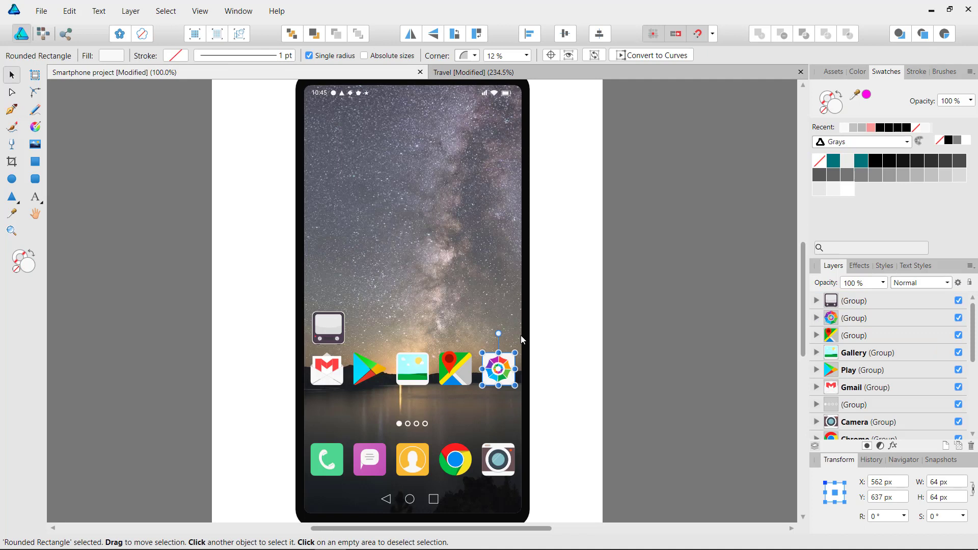
pyautogui.click(424, 257)
pyautogui.hotkey('ctrl', 'v')
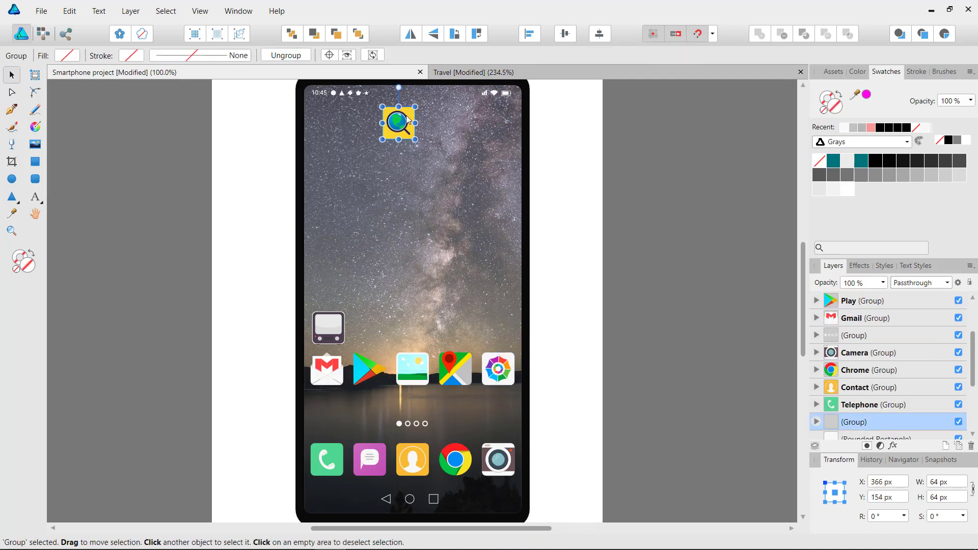
pyautogui.moveTo(407, 119); pyautogui.dragTo(372, 327)
pyautogui.hotkey('ctrl', 'd')
# Fine-tune the travel icon's position to align with the television icon's top edge and the Play icon's sides
pyautogui.press('z')
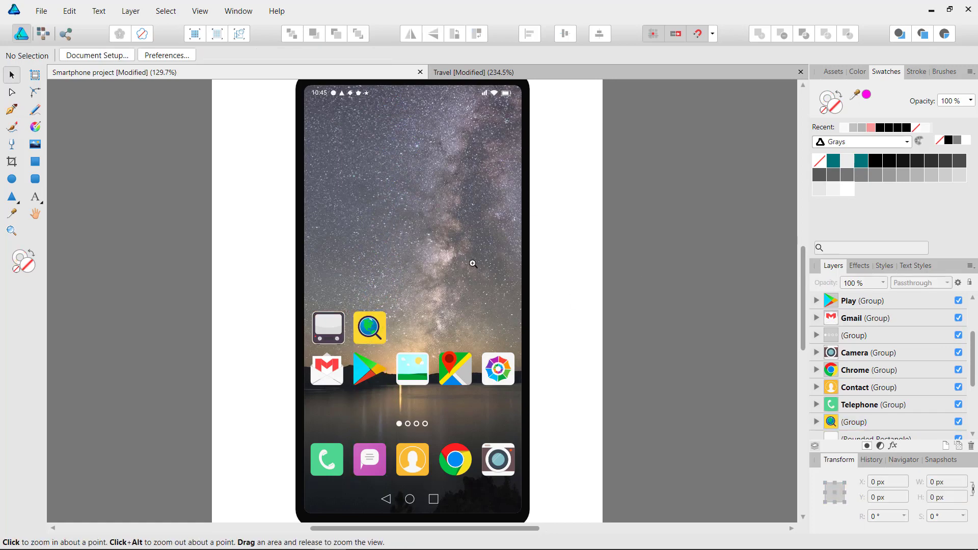
pyautogui.scroll(3, 472, 263)
pyautogui.scroll(4, 540, 186)
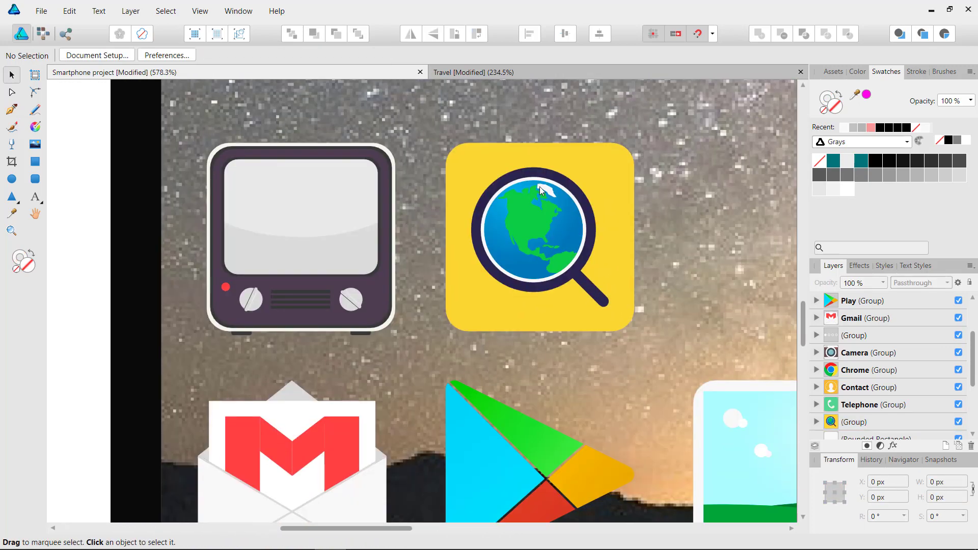
pyautogui.click(540, 189)
pyautogui.moveTo(536, 196); pyautogui.dragTo(537, 194)
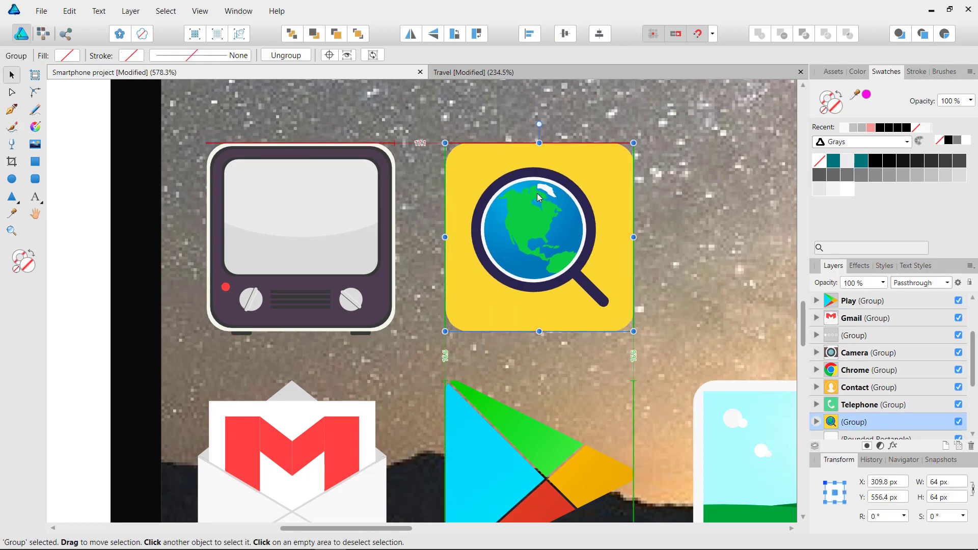
pyautogui.click(654, 189)
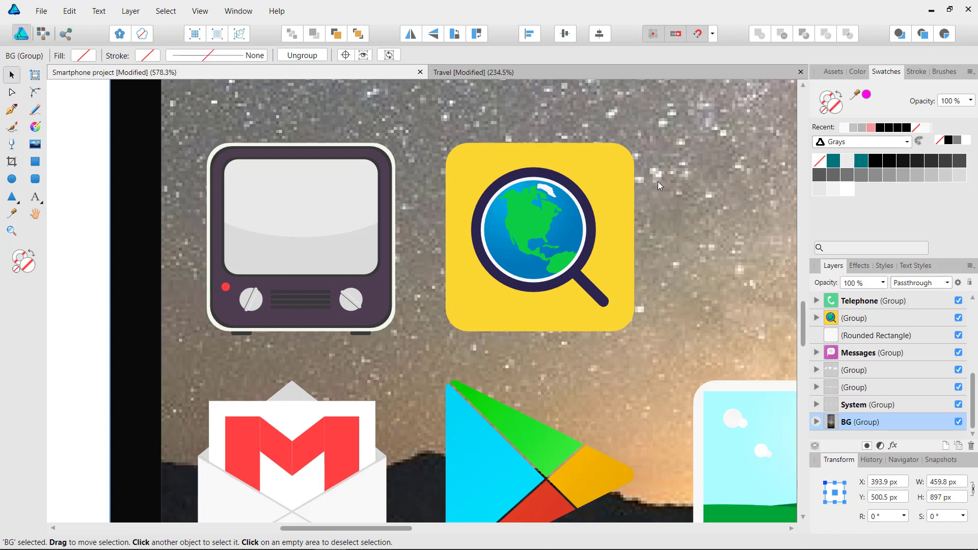
pyautogui.moveTo(671, 163); pyautogui.dragTo(606, 168)
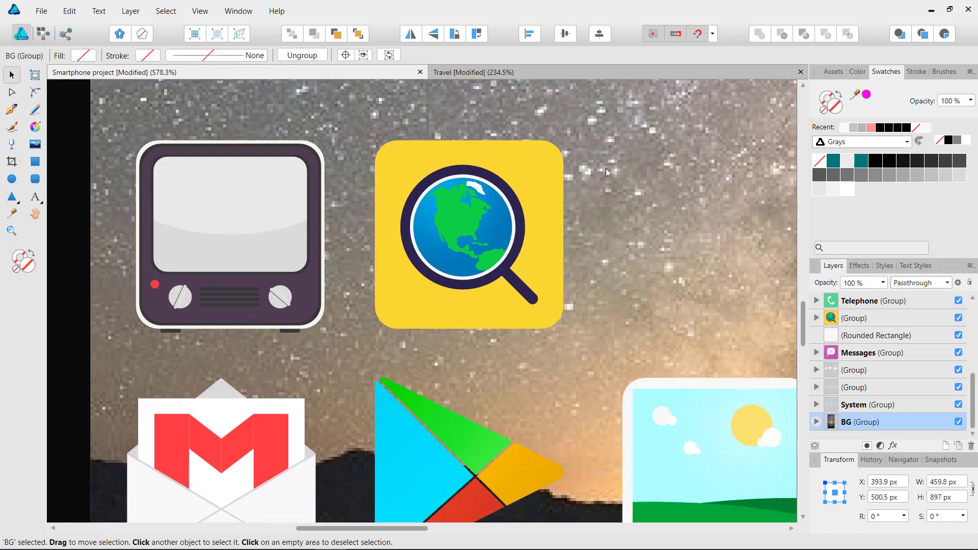